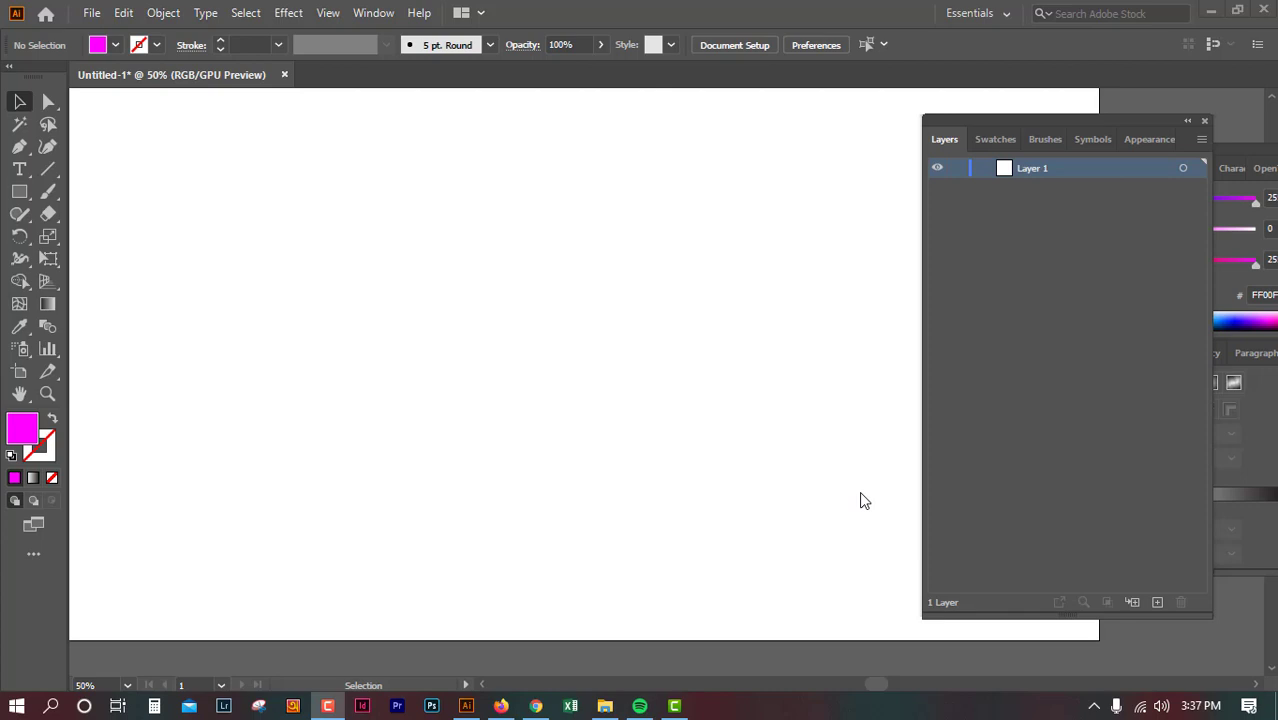
Check the Object > Path menu for Offset Path, then dismiss it
scroll(864, 500, "up", 1)
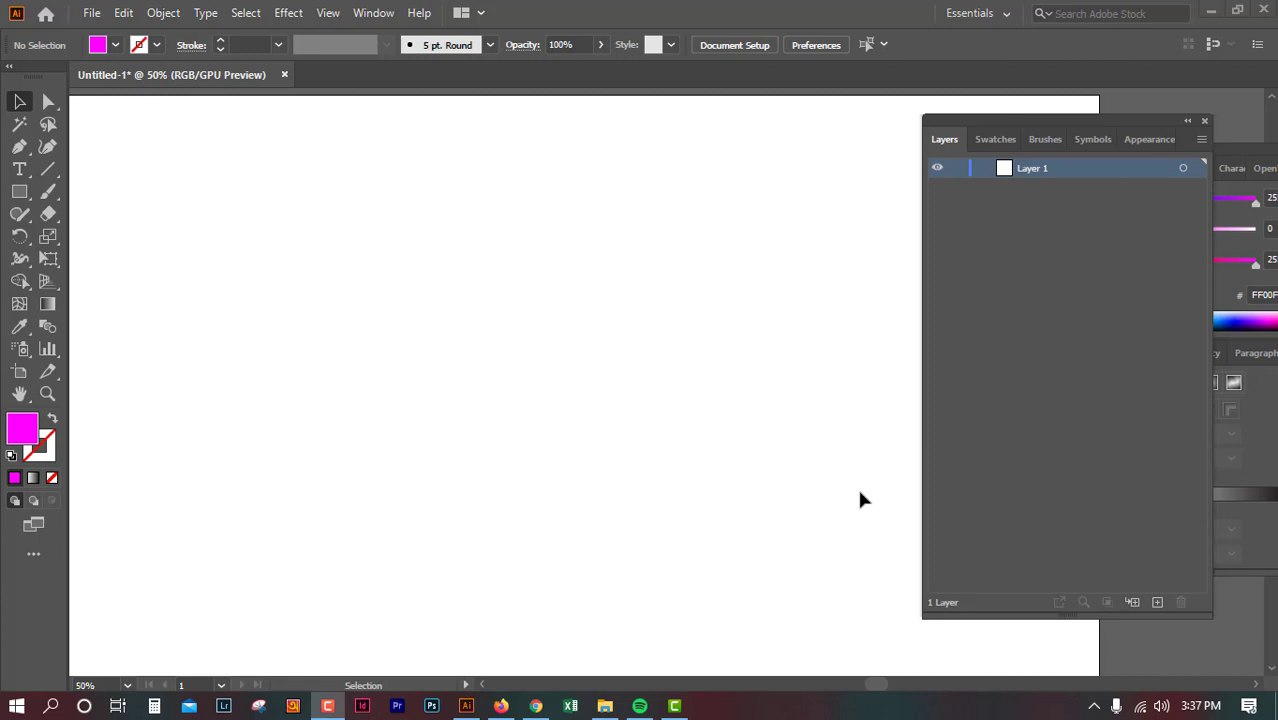
scroll(860, 492, "up", 1)
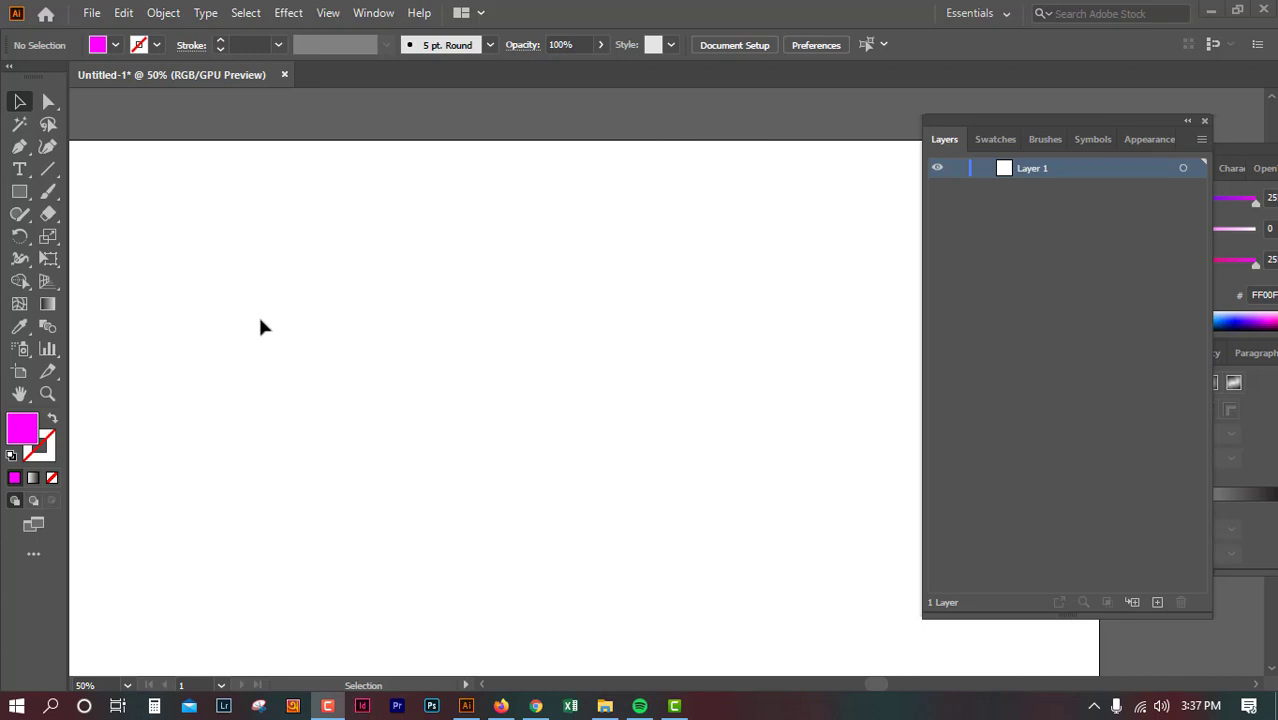
left_click(170, 14)
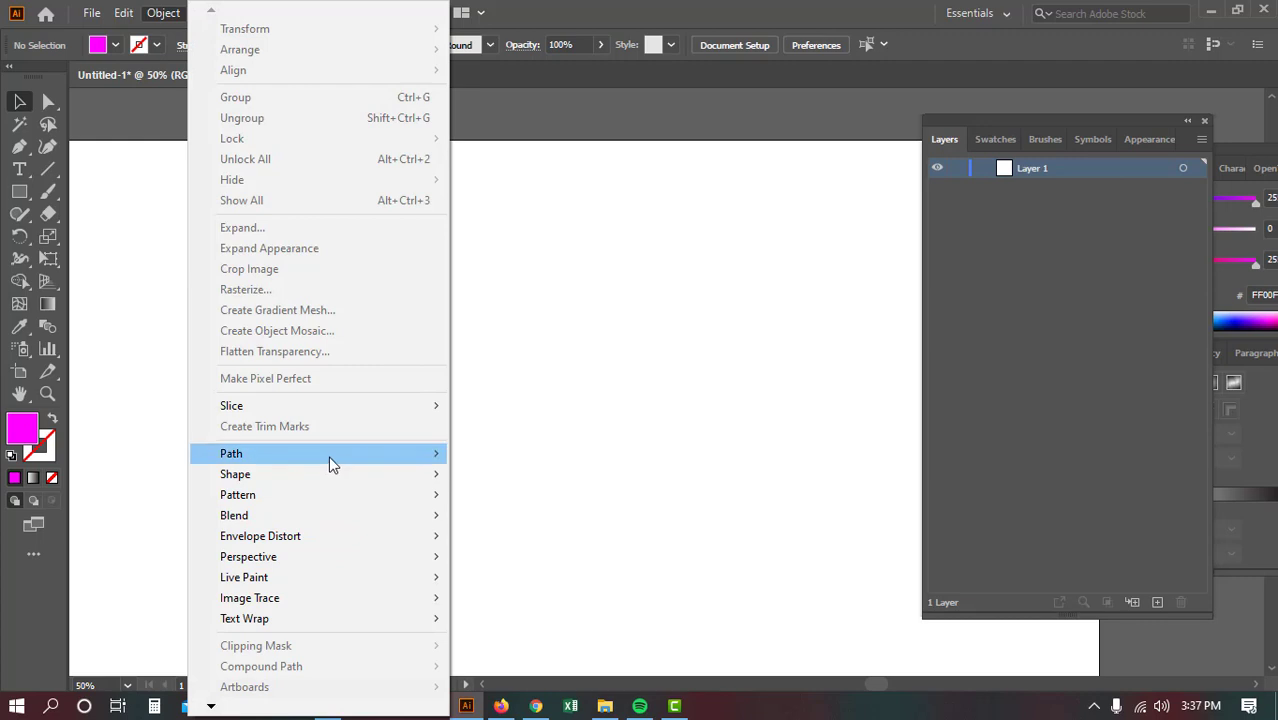
mouse_move(231, 453)
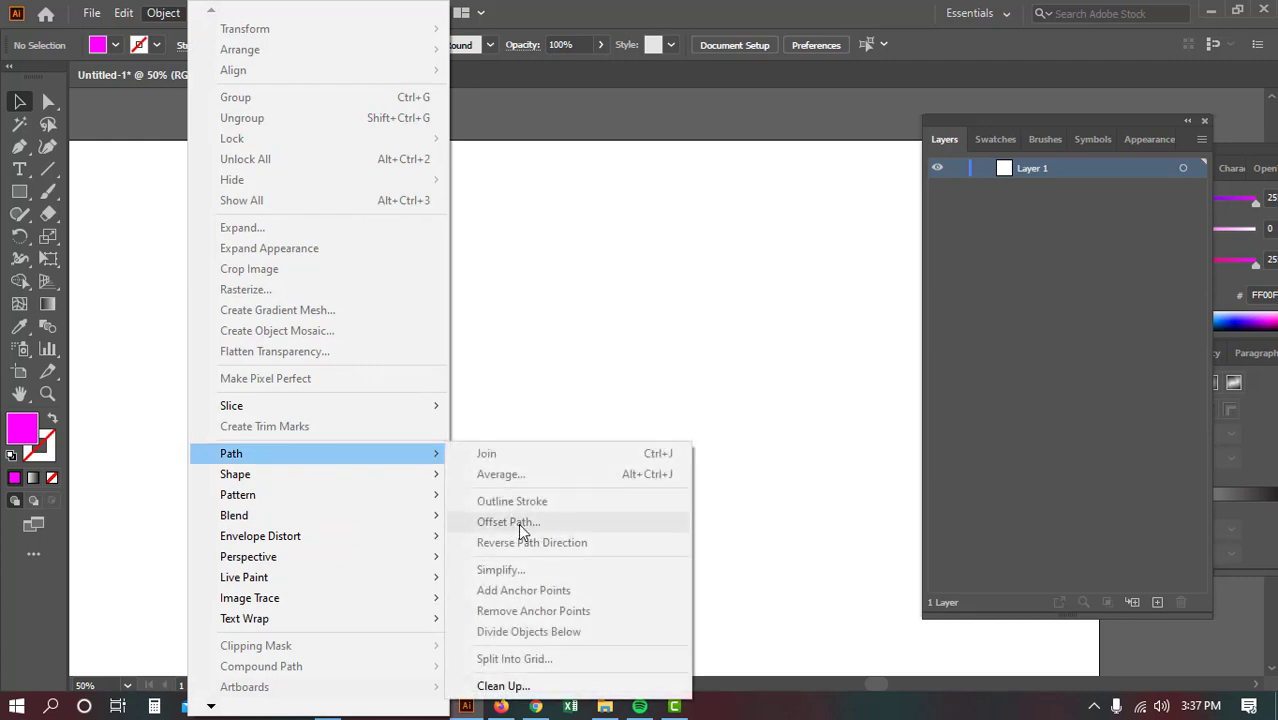
left_click(538, 231)
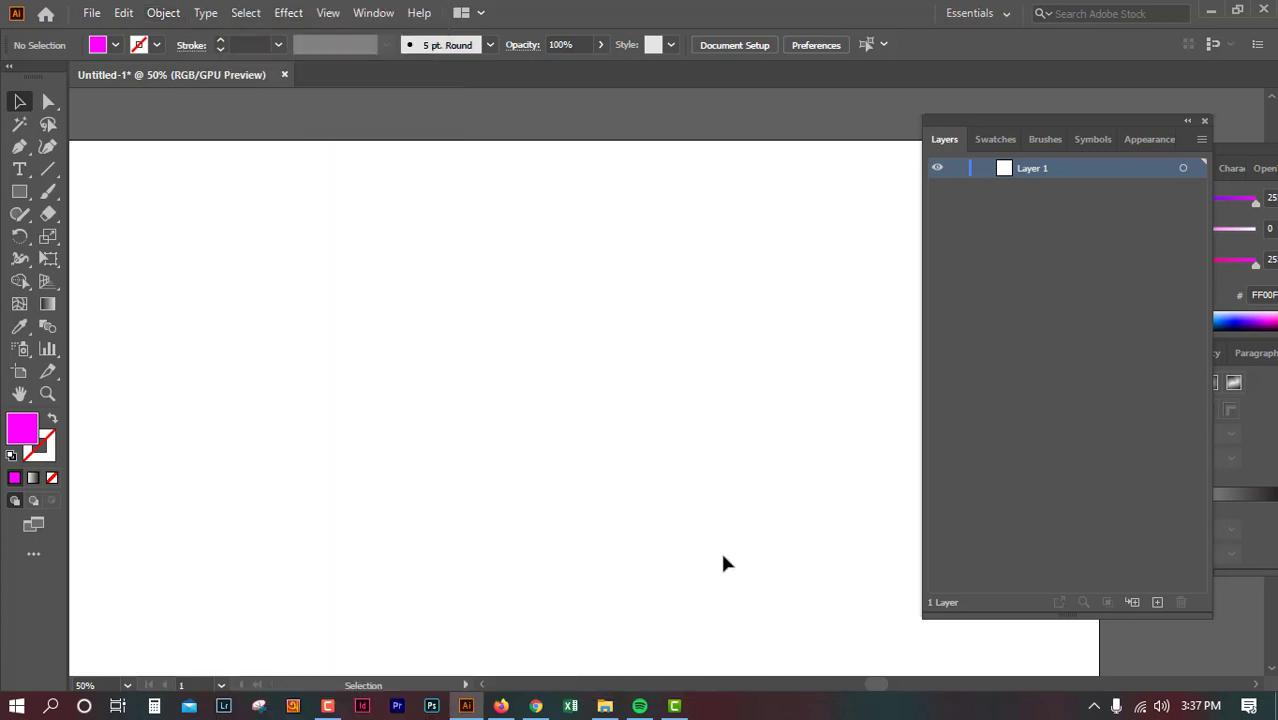
Zoom and pan until the whole artboard is in view
key("ctrl+minus")
scroll(724, 563, "right", 3)
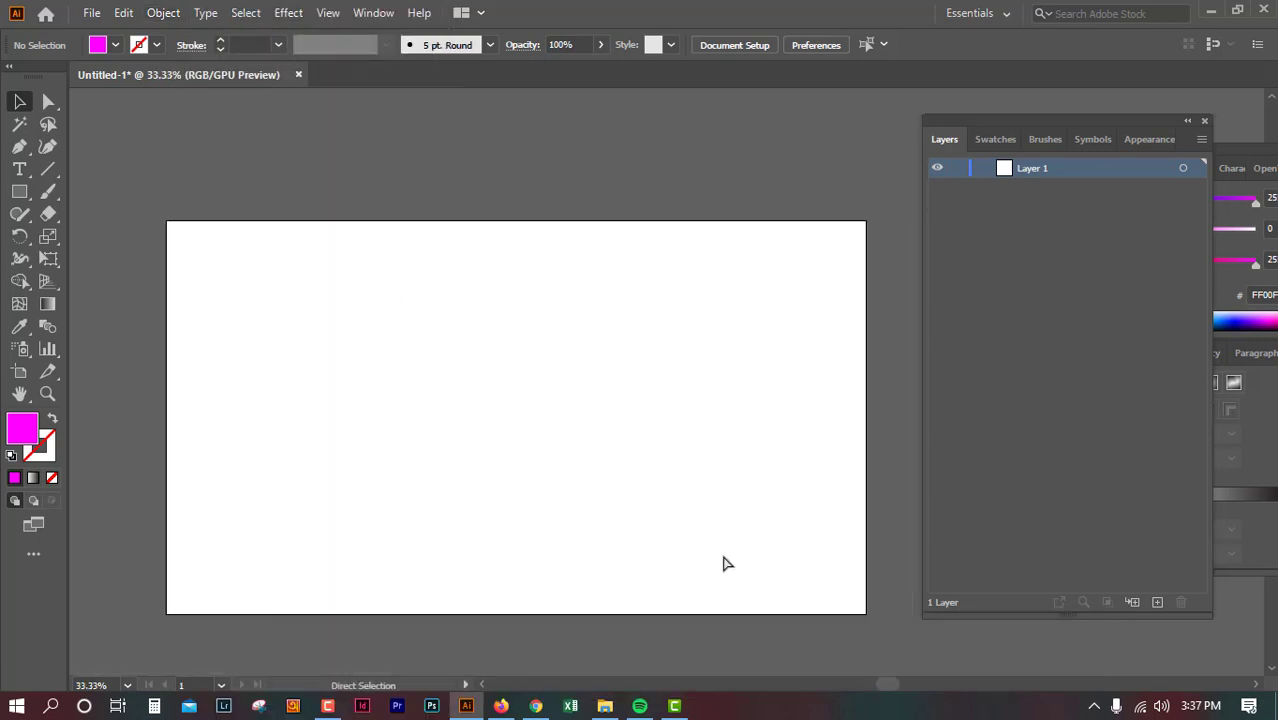
scroll(725, 562, "up", 1)
scroll(725, 562, "right", 2)
scroll(725, 562, "left", 3)
scroll(725, 562, "down", 3)
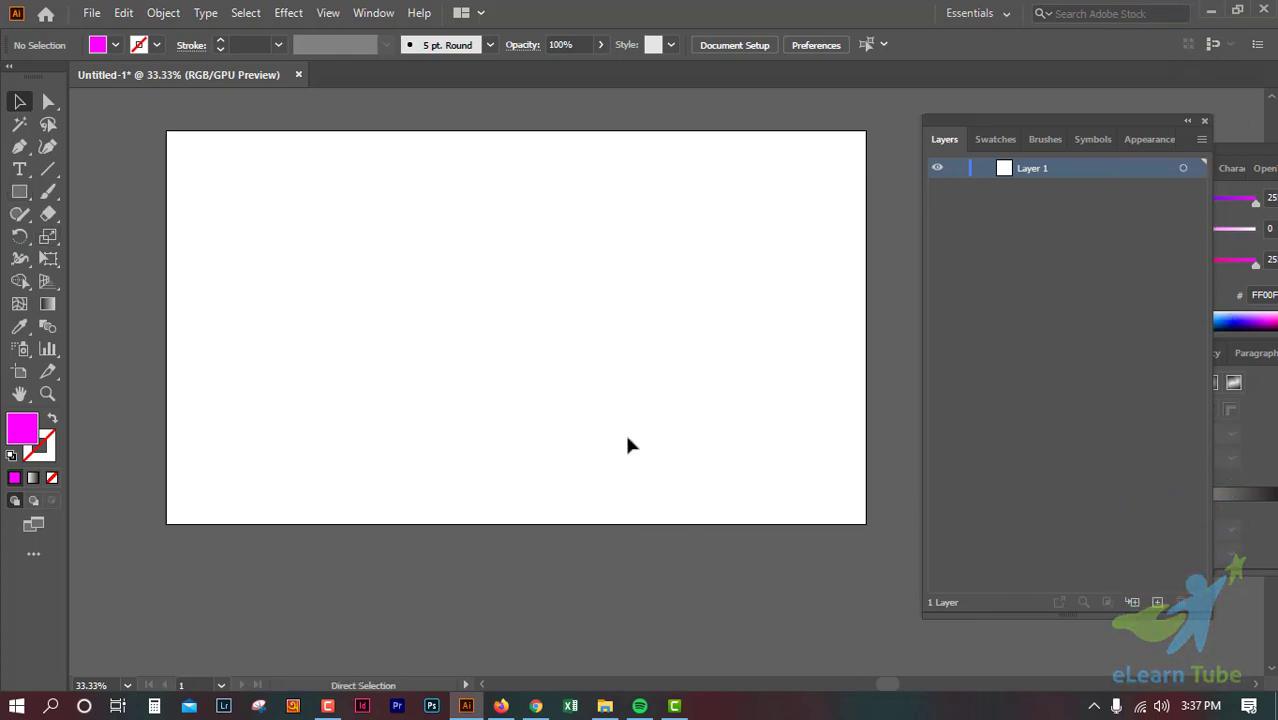
key("ctrl+plus")
scroll(628, 445, "up", 1)
key("ctrl+minus")
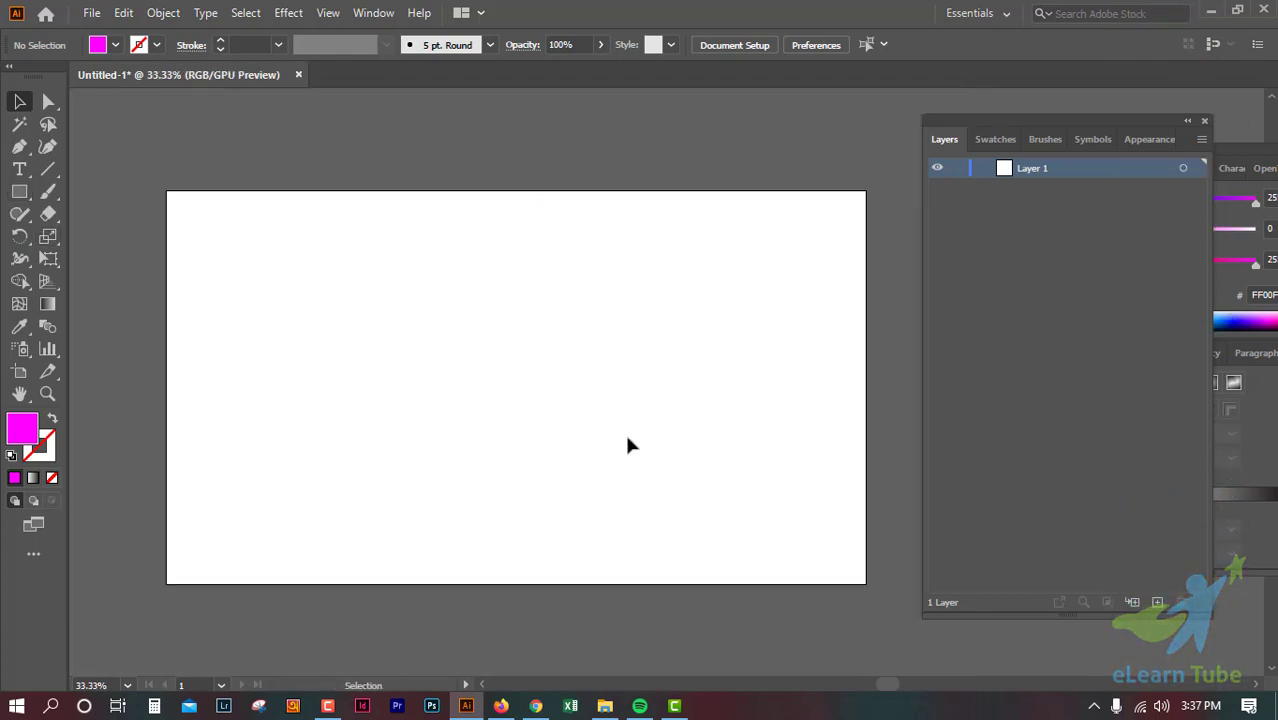
Draw a tall magenta rectangle in the middle of the artboard
left_click(19, 191)
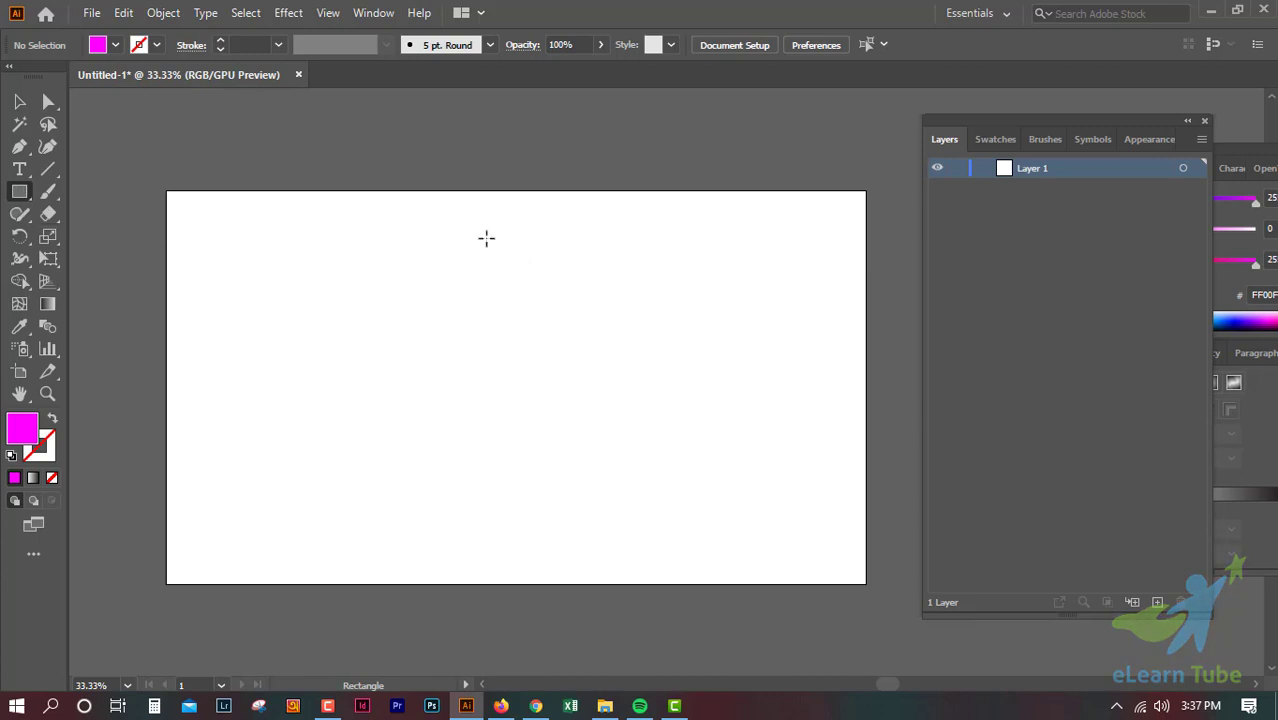
mouse_move(378, 243)
left_mouse_down()
mouse_move(412, 267)
mouse_move(559, 474)
mouse_move(556, 514)
mouse_move(583, 499)
left_mouse_up()
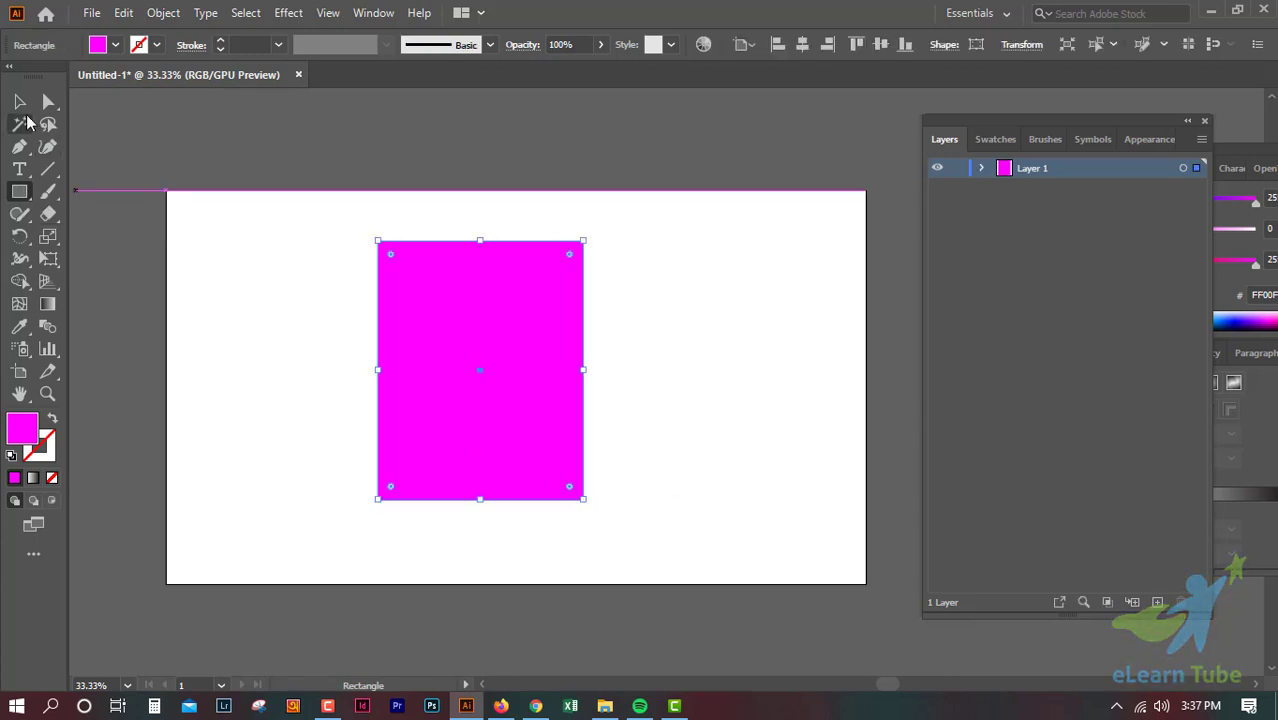
key("v")
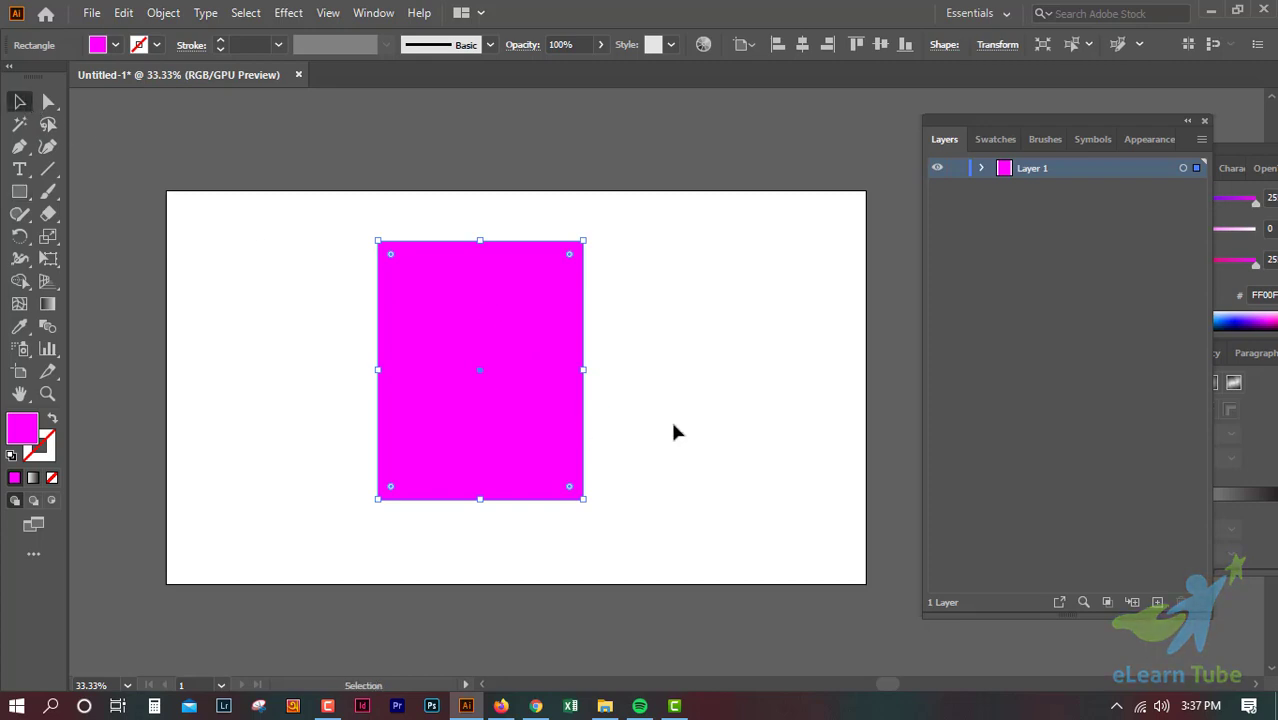
key("ctrl+plus")
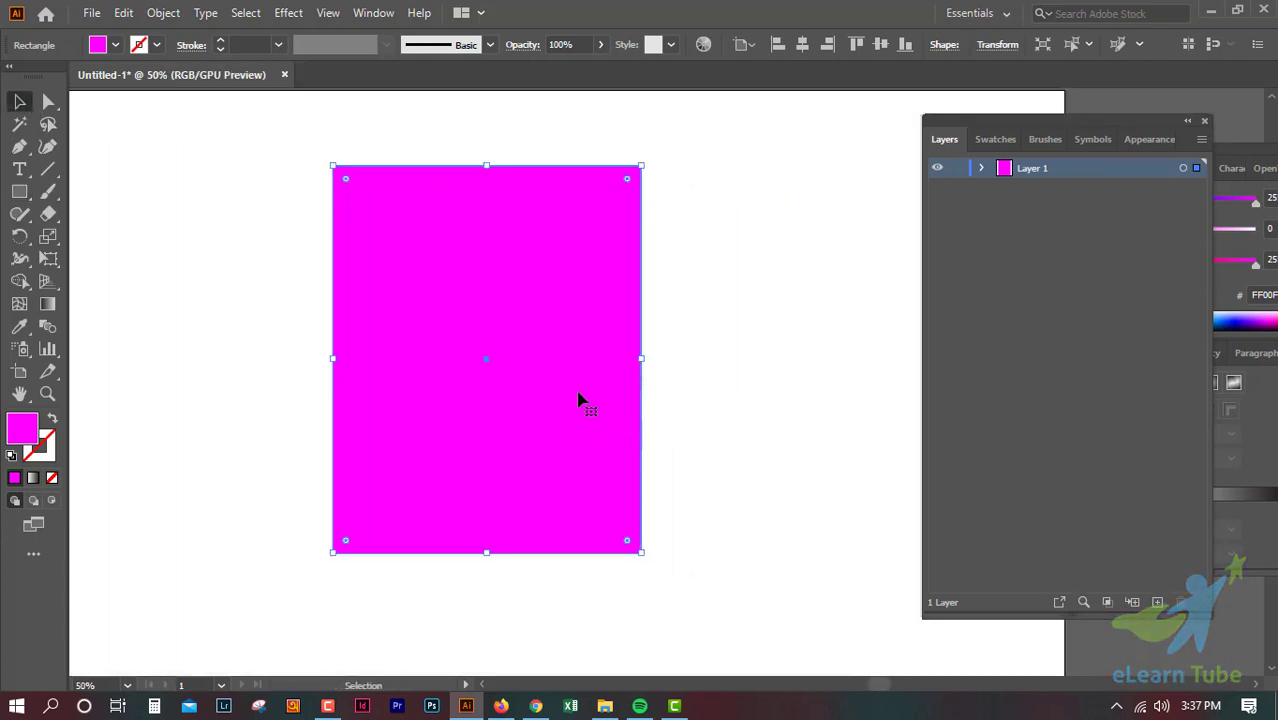
left_click(664, 438)
left_click(553, 357)
left_click(91, 14)
left_click(100, 18)
left_click(123, 12)
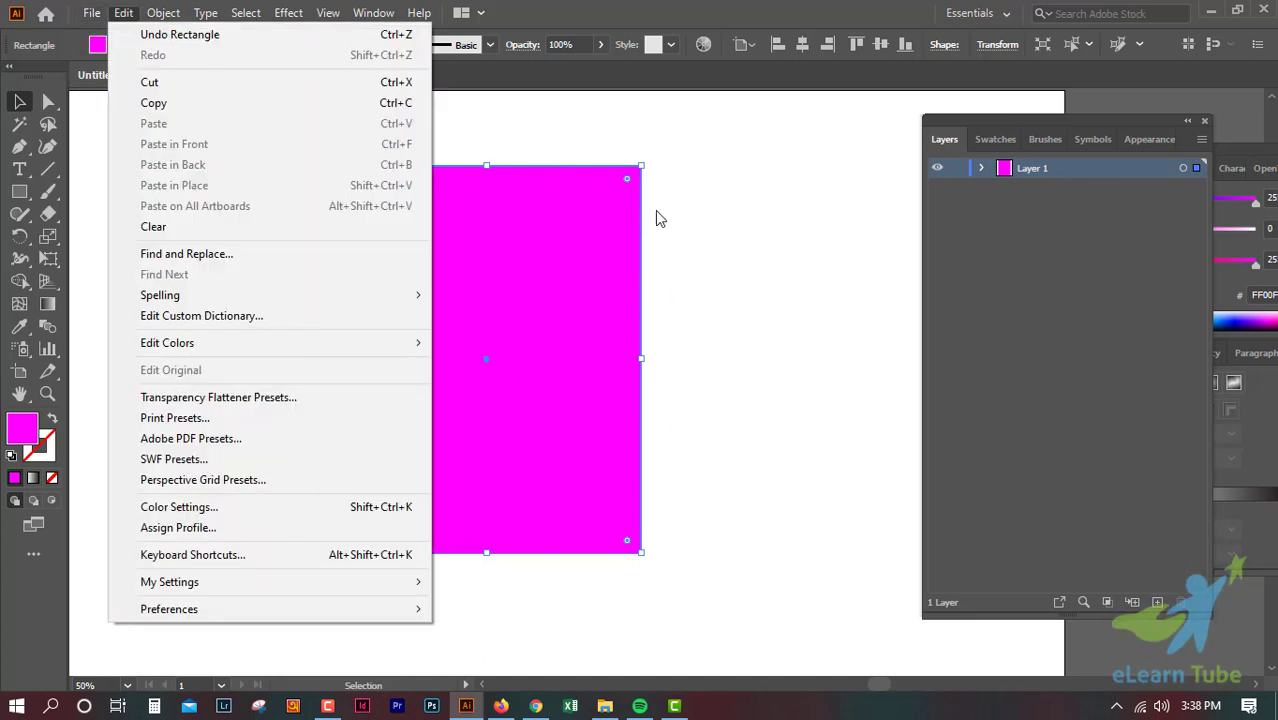
left_click(615, 148)
left_click(542, 257)
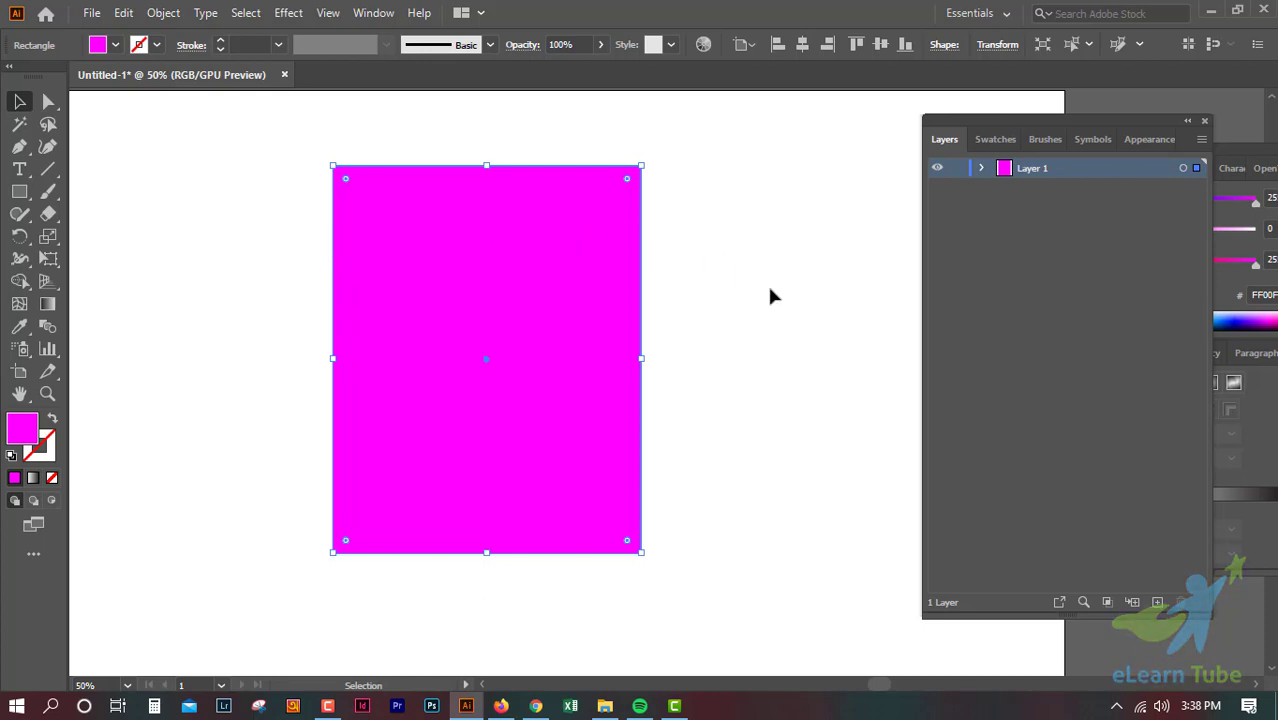
scroll(770, 291, "left", 1)
scroll(770, 291, "up", 2)
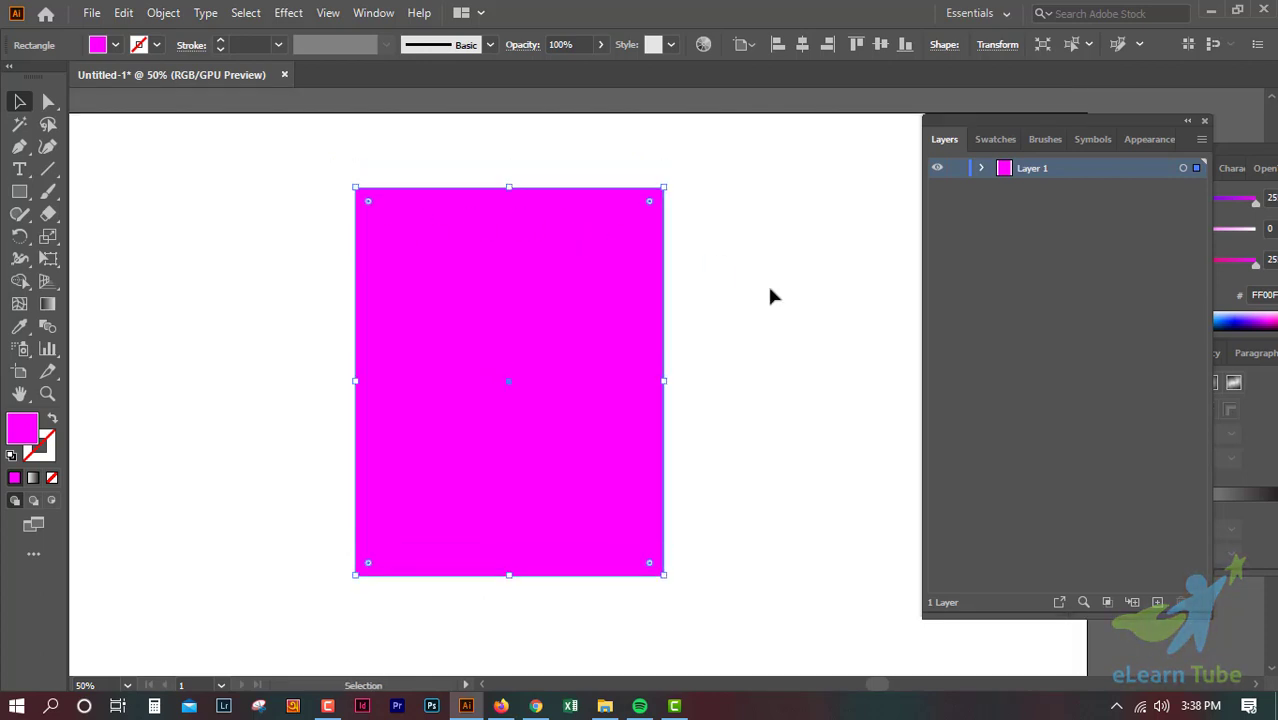
scroll(775, 237, "down", 3)
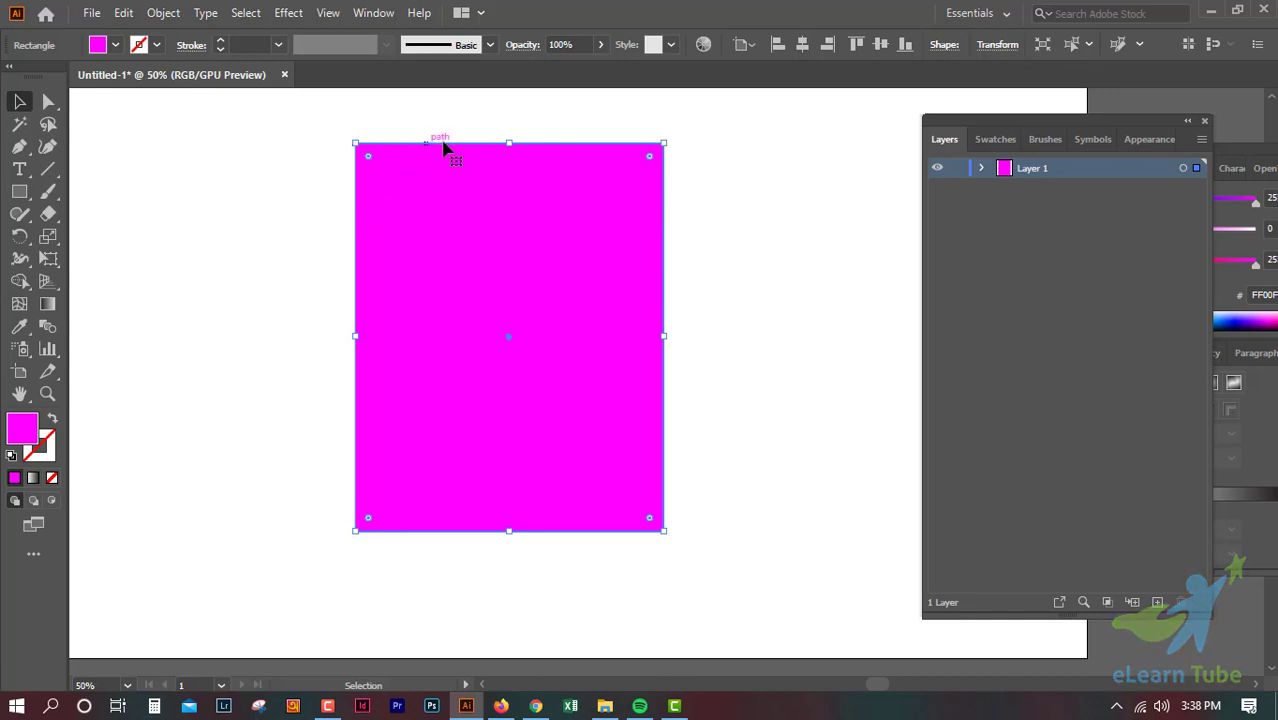
key("a")
key("v")
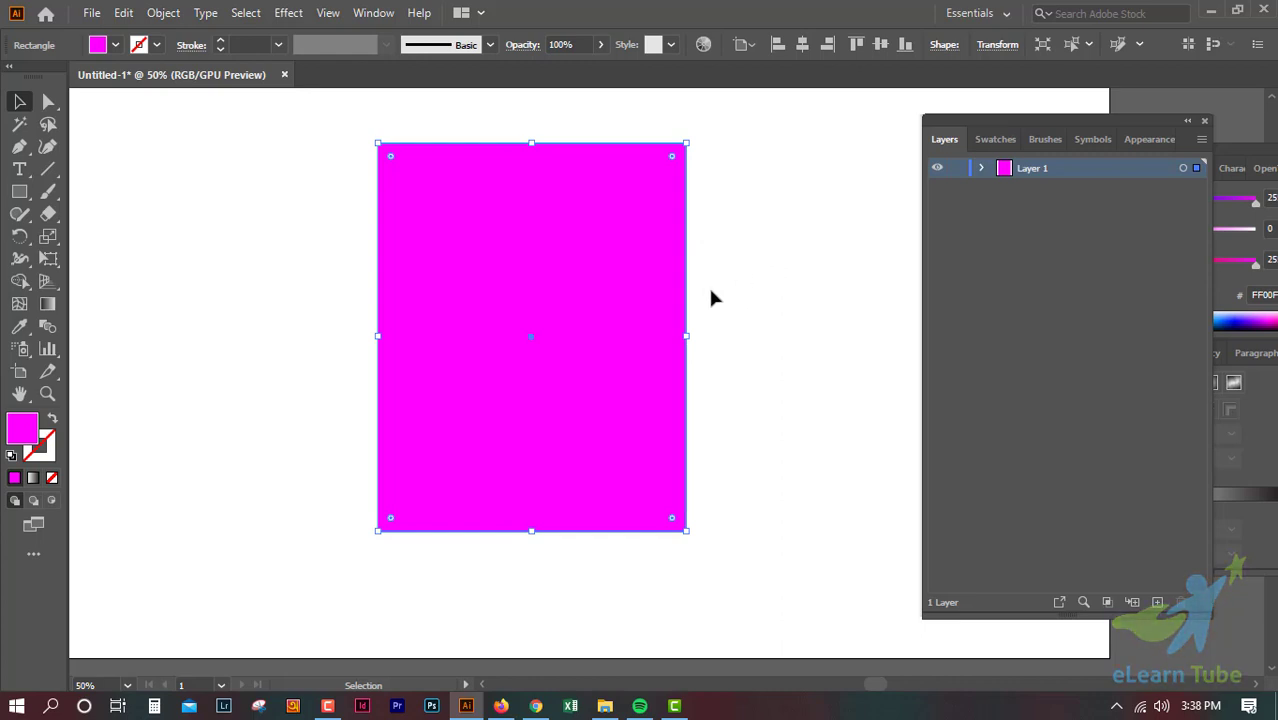
scroll(710, 340, "up", 2)
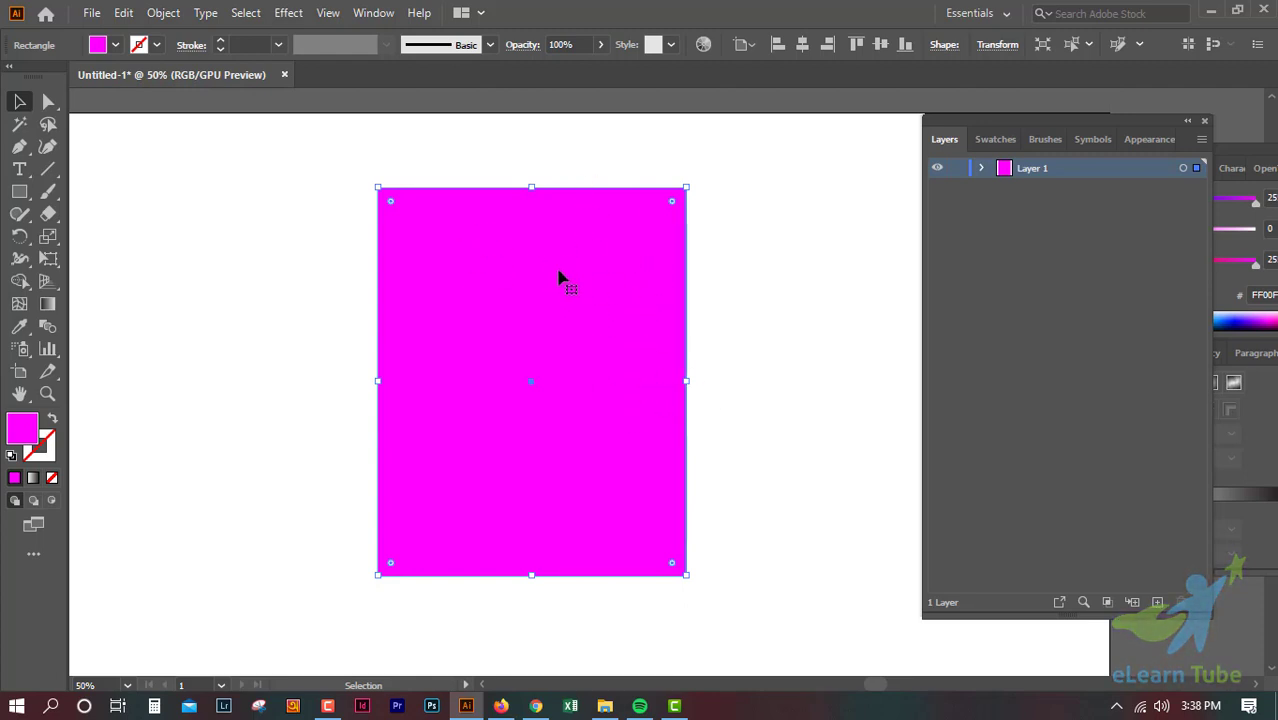
left_click_drag(533, 266, 533, 268)
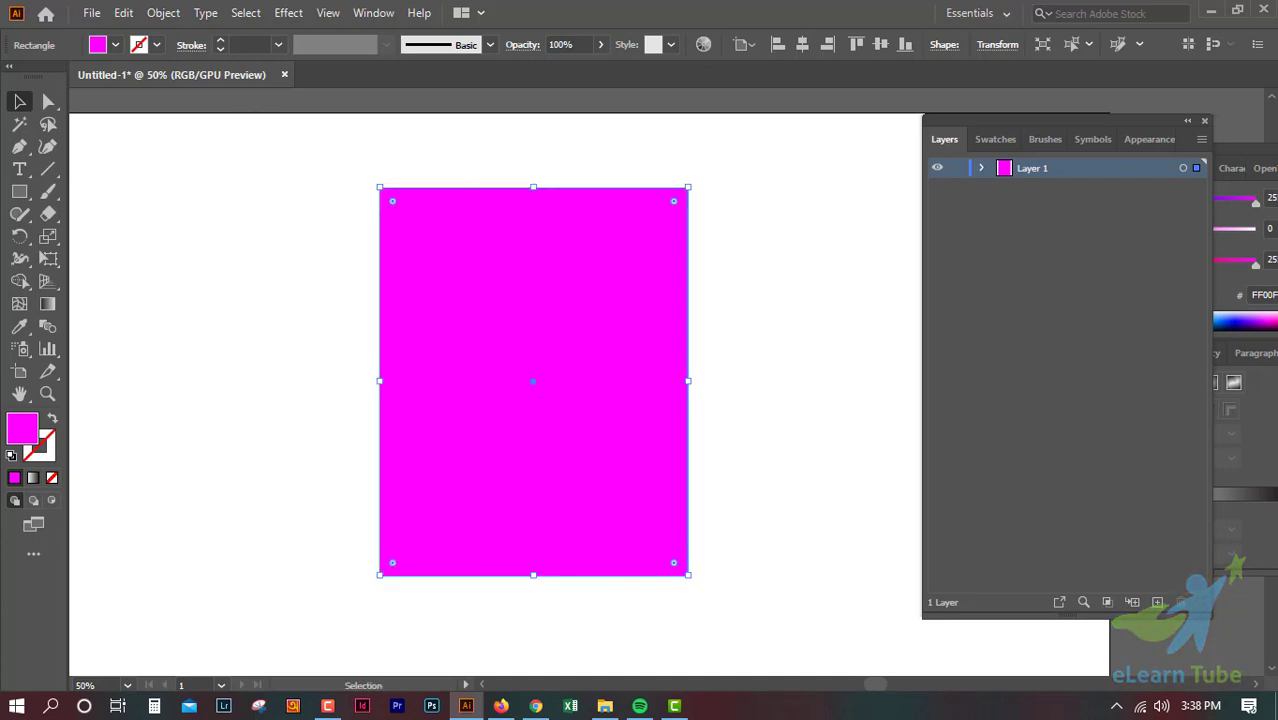
Apply Offset Path at -50 px with Miter joins to the magenta rectangle
left_click(160, 16)
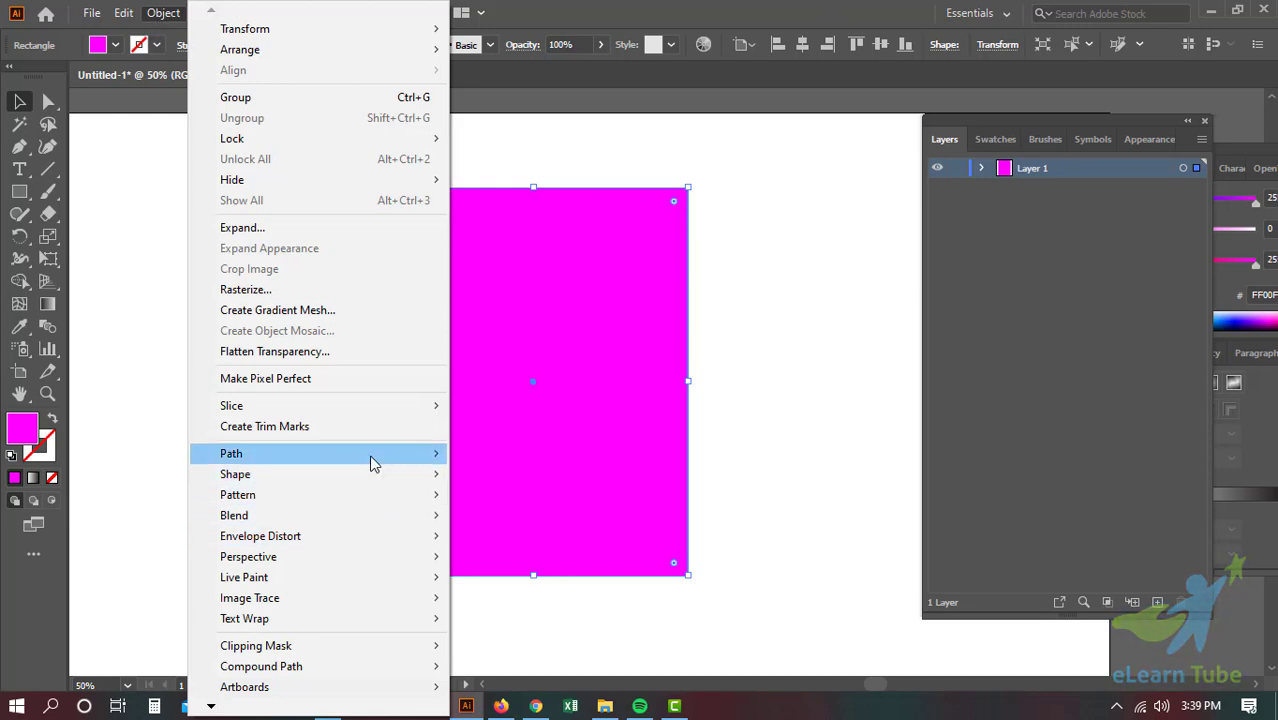
mouse_move(300, 454)
left_click(545, 521)
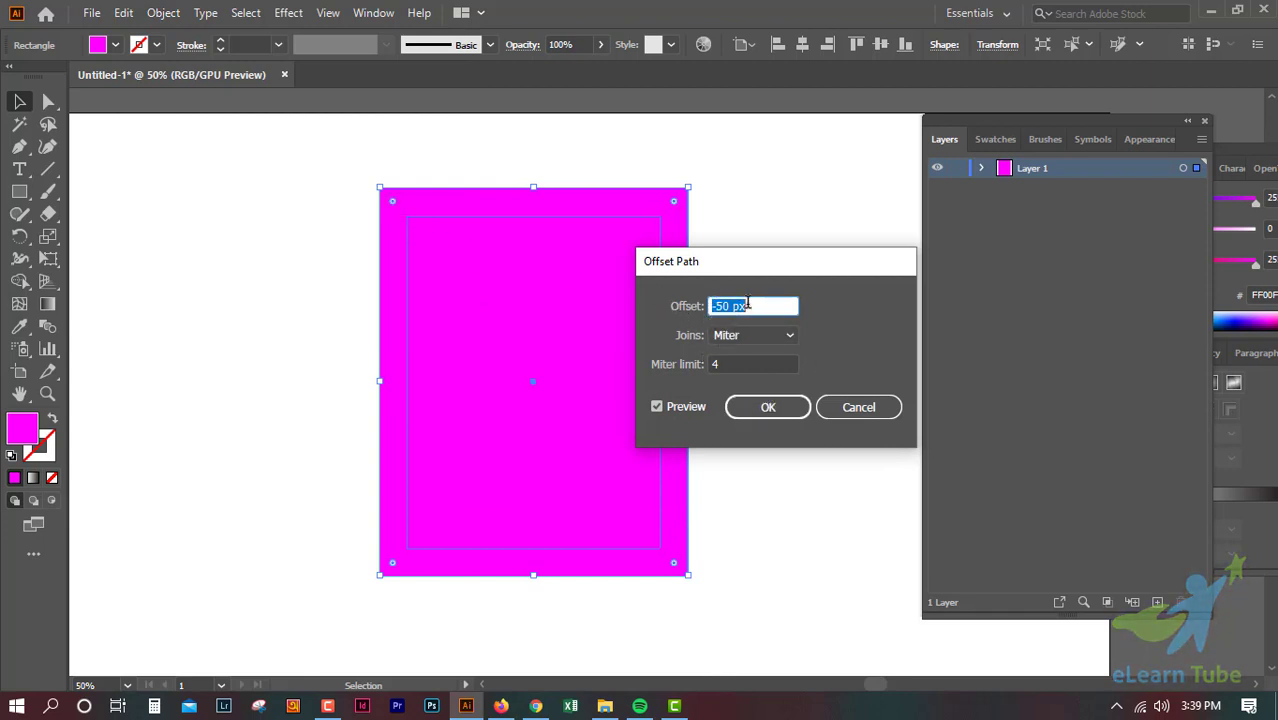
left_click_drag(749, 266, 722, 261)
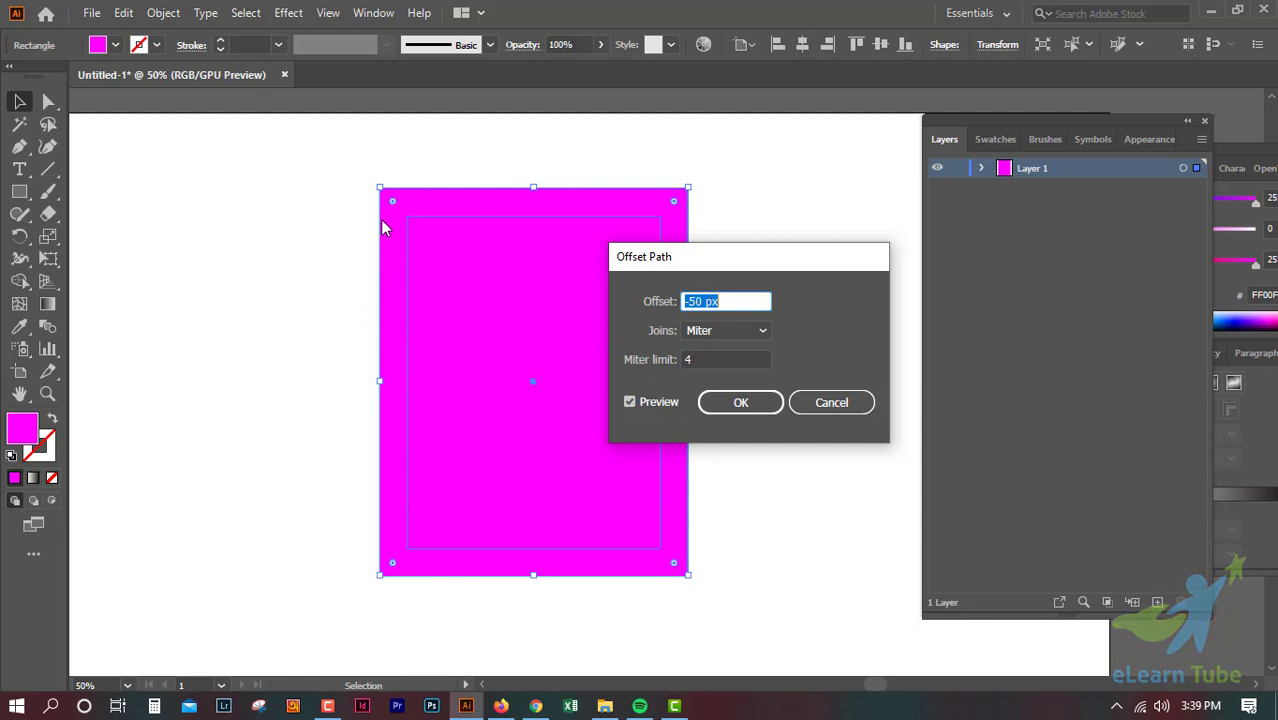
left_click(640, 402)
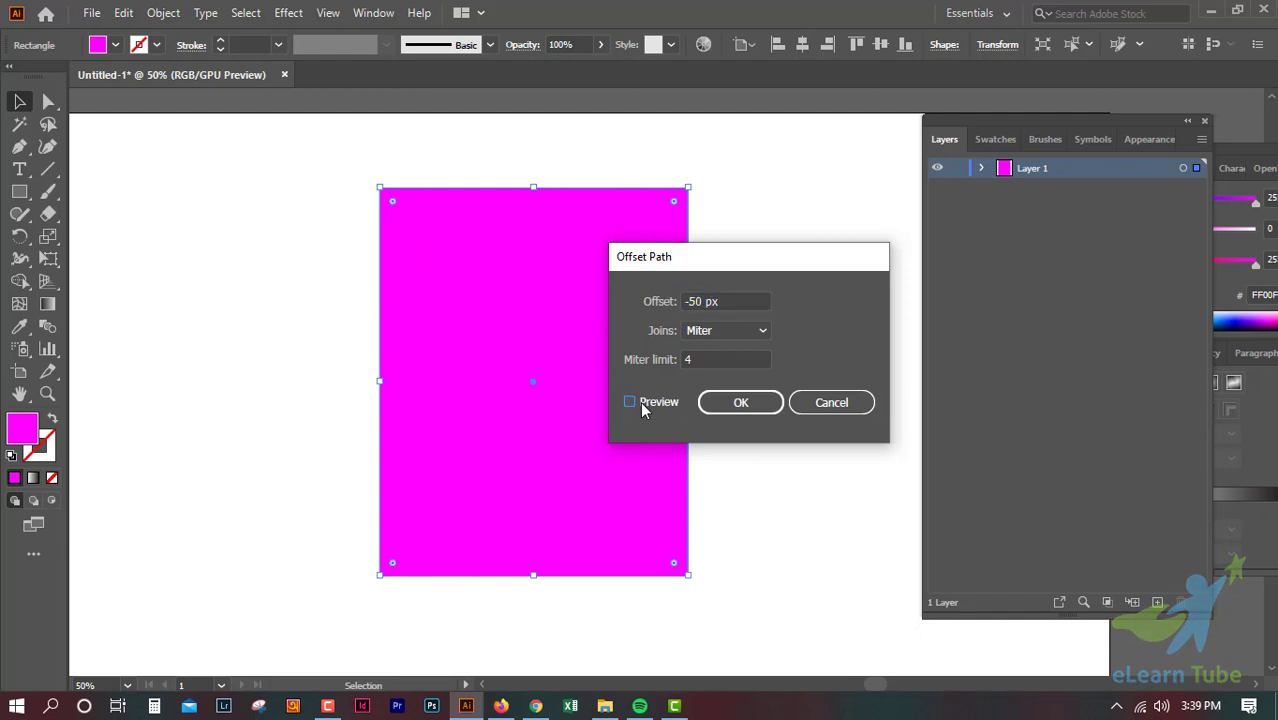
left_click(640, 402)
left_click(640, 403)
left_click(760, 403)
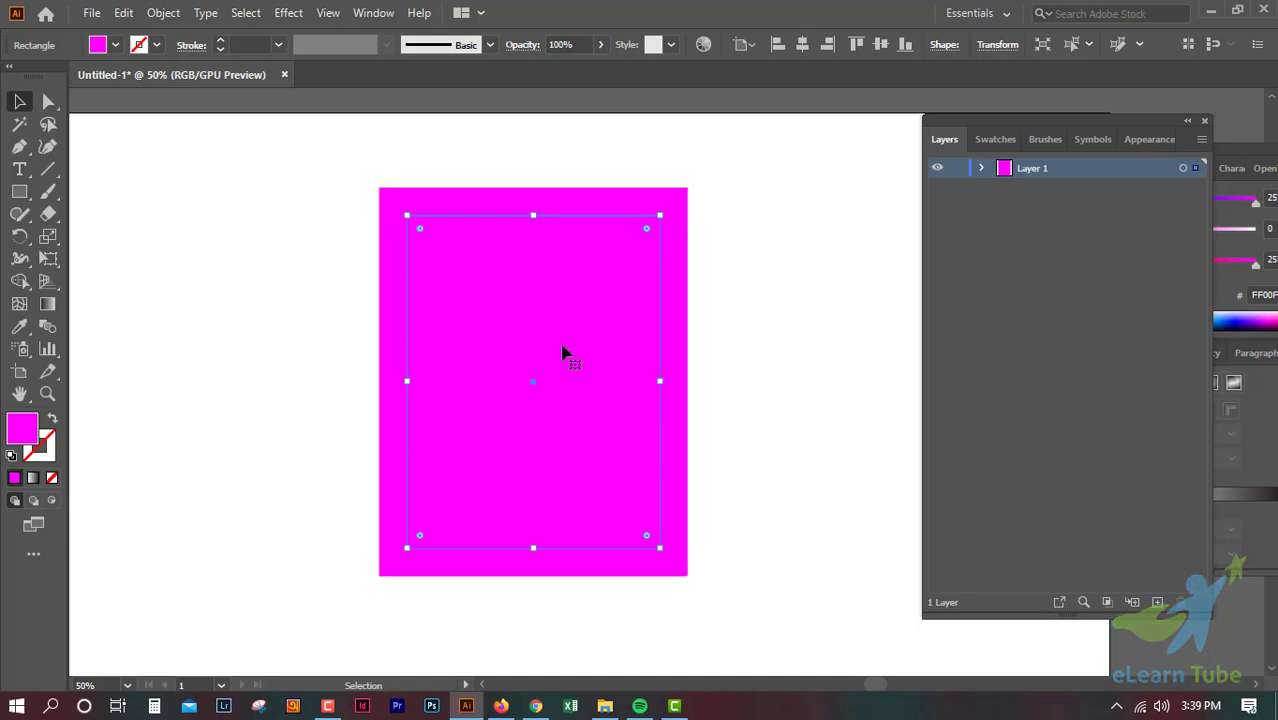
Briefly drag the inset copy aside, undo it, and reselect the outer rectangle
mouse_move(565, 351)
left_mouse_down()
mouse_move(280, 395)
mouse_move(412, 353)
left_mouse_up()
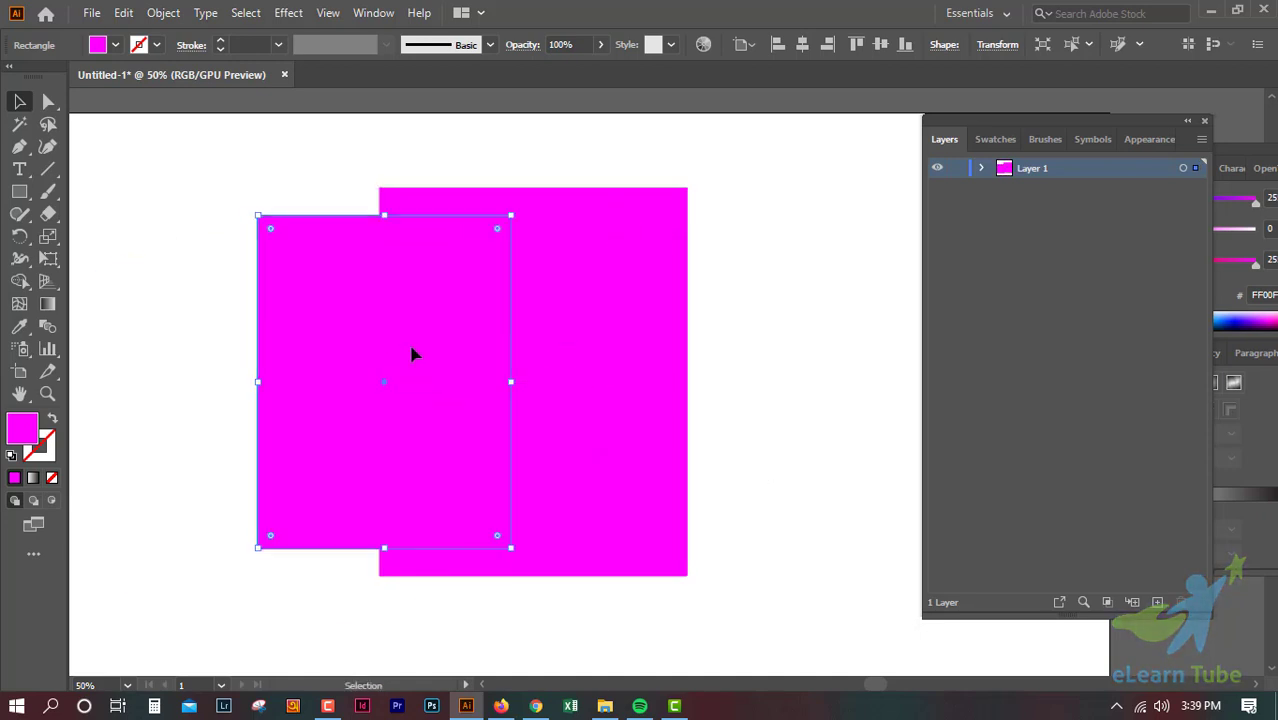
key("ctrl+z")
key("ctrl+z")
key("ctrl+z")
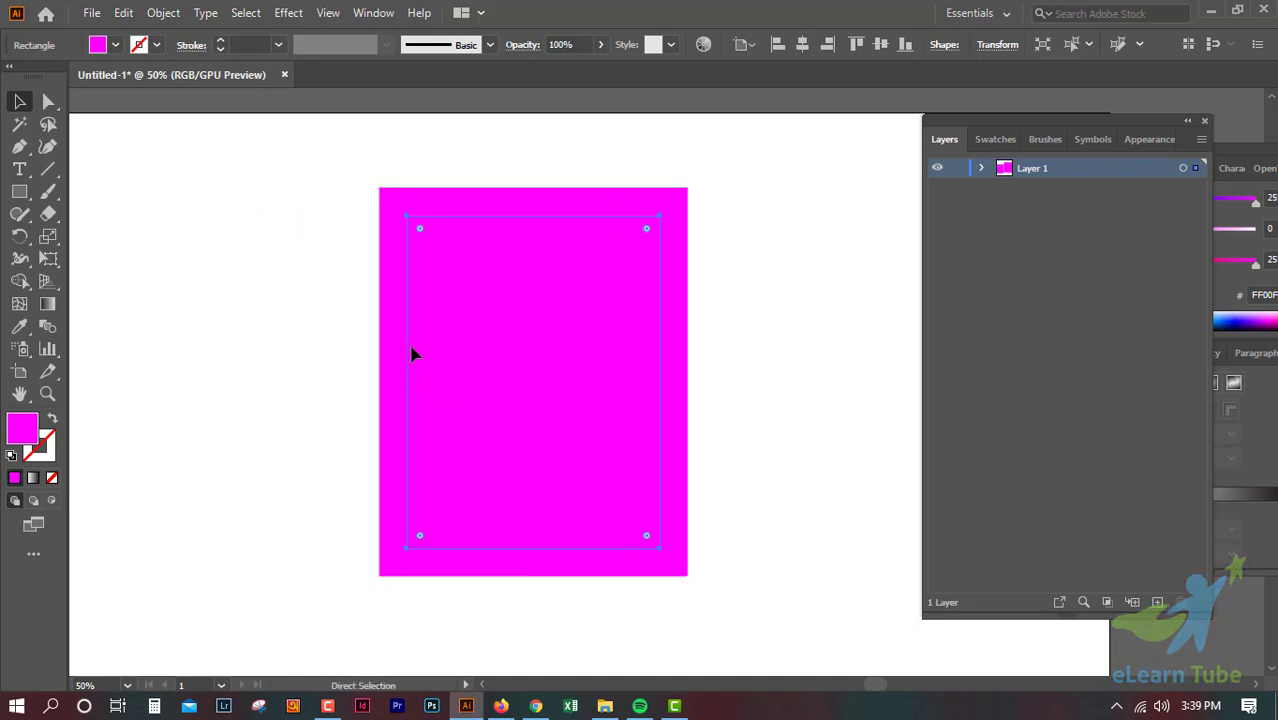
left_click(727, 366)
left_click(434, 282)
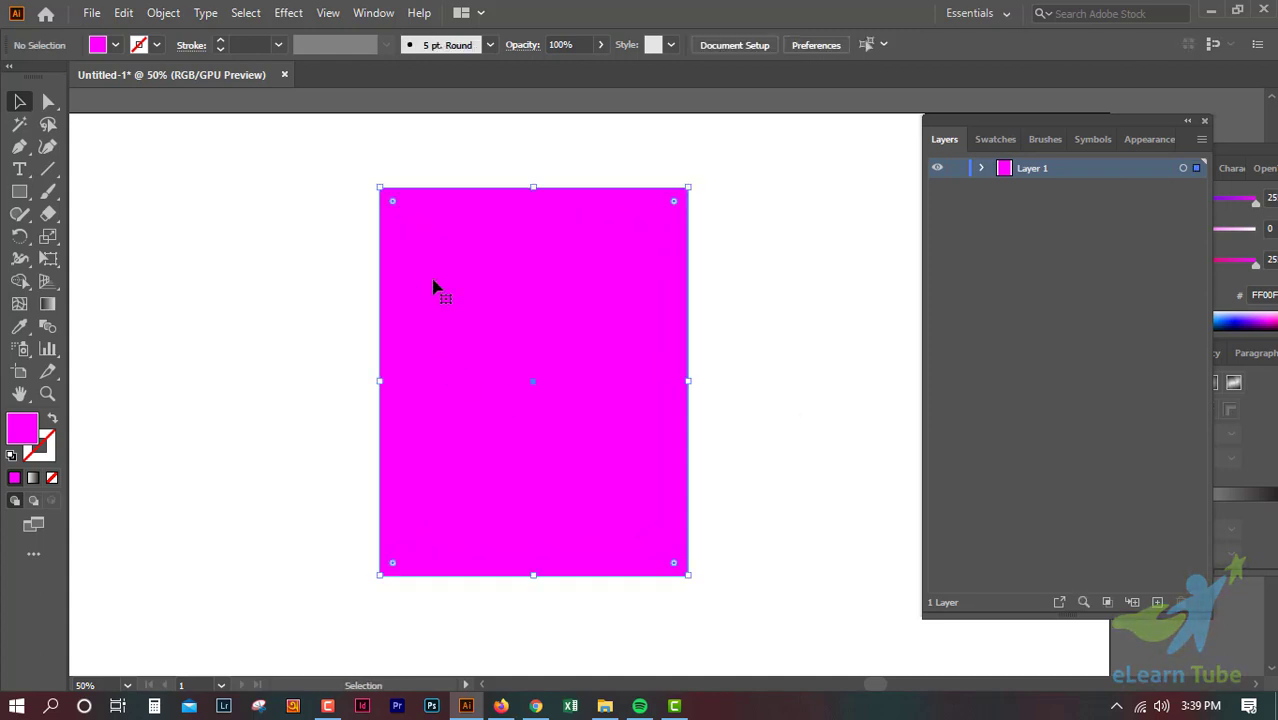
Apply Offset Path with a positive 50 px offset to surround the rectangle
left_click(164, 13)
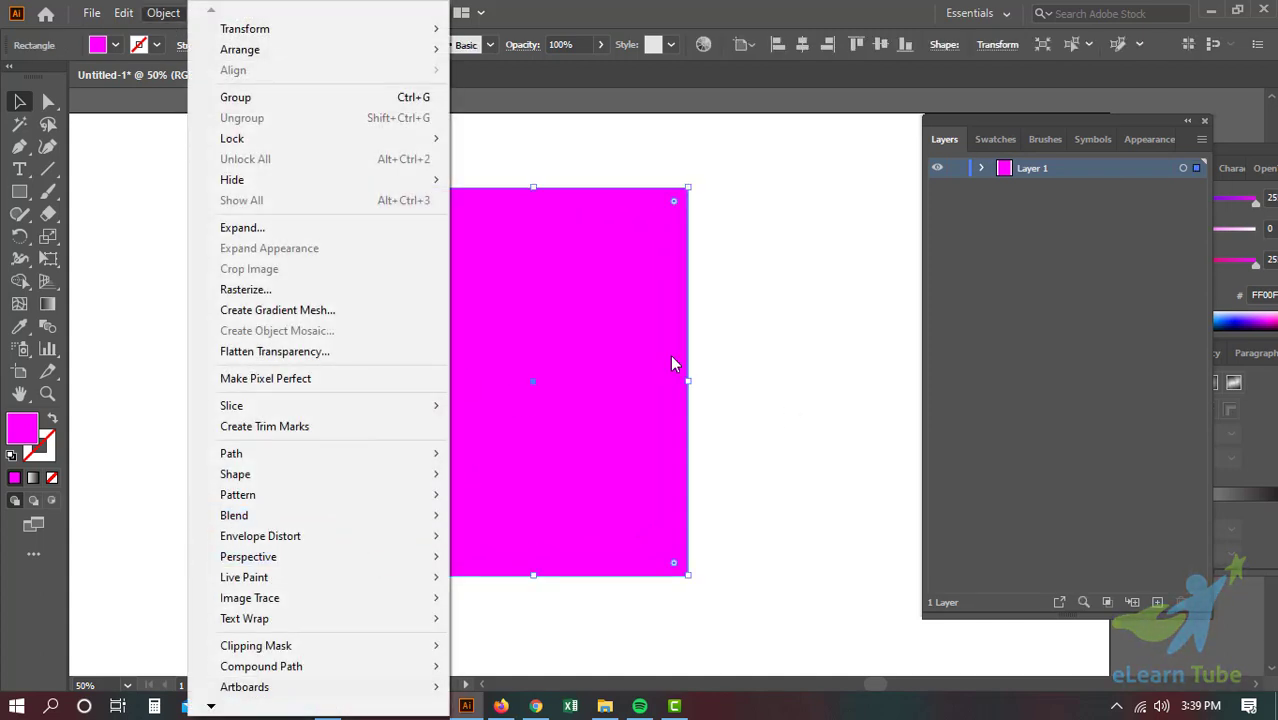
mouse_move(231, 453)
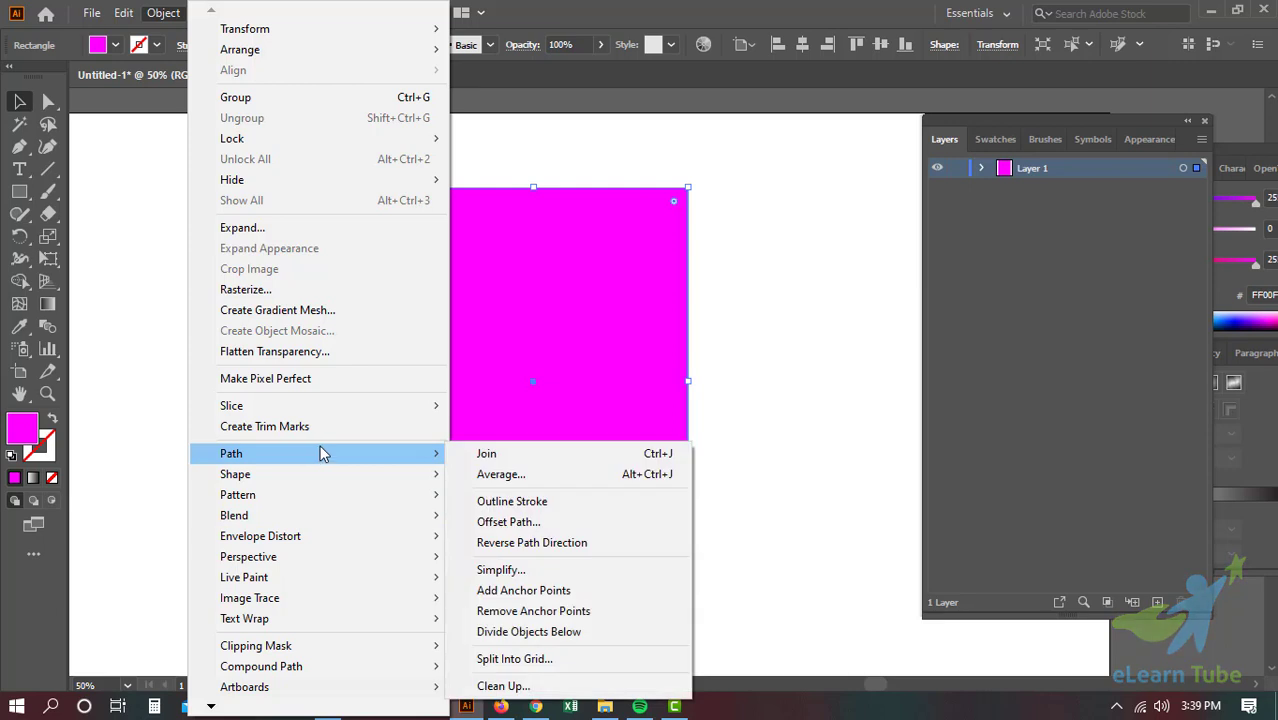
left_click(574, 521)
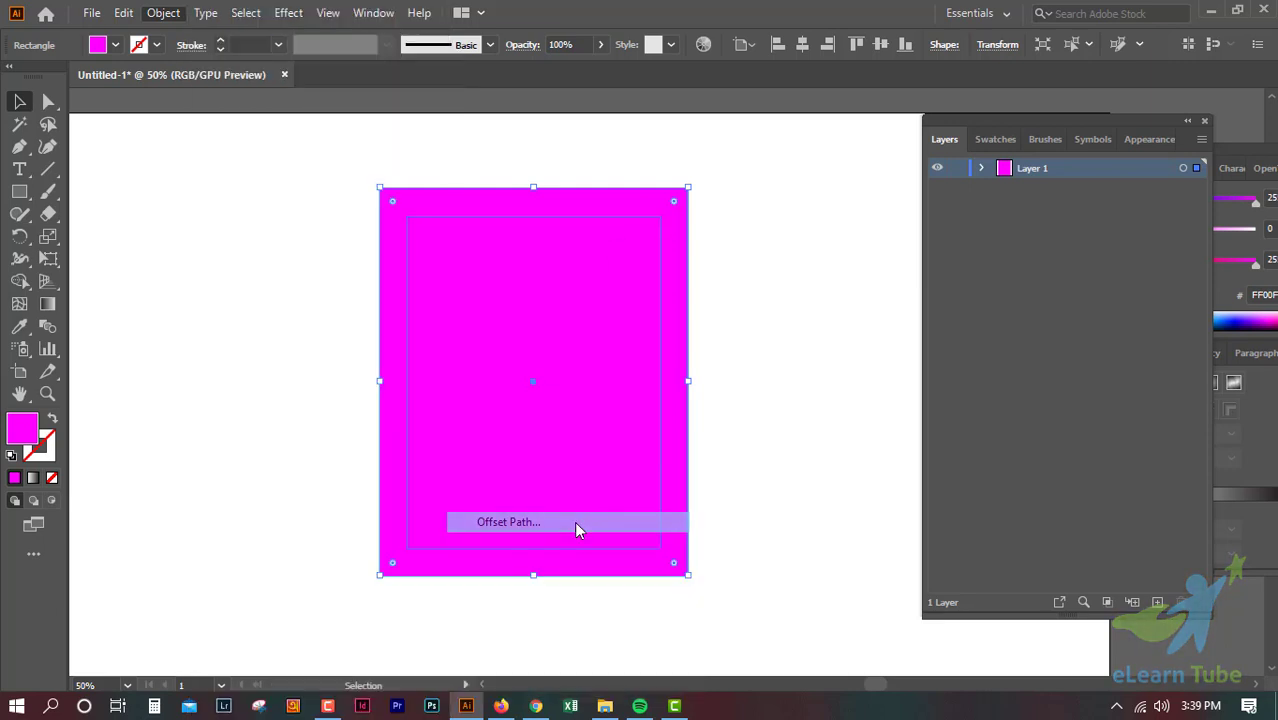
left_click(690, 303)
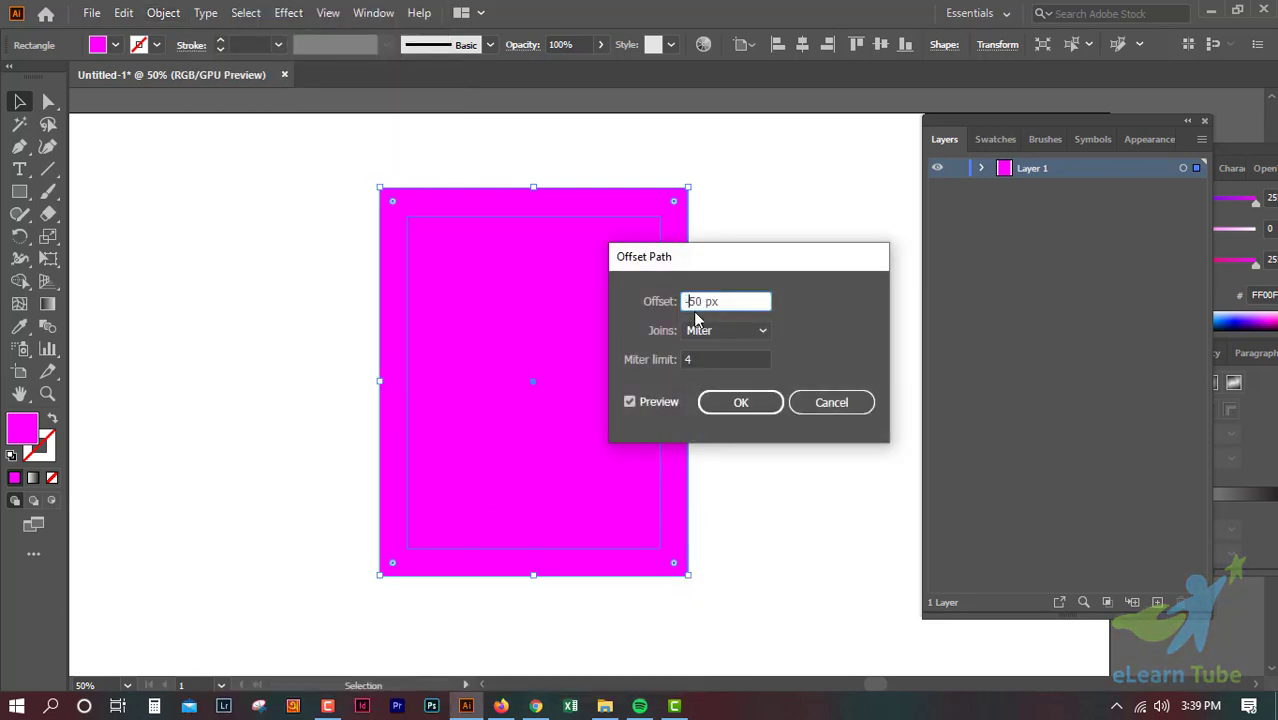
key("BackSpace")
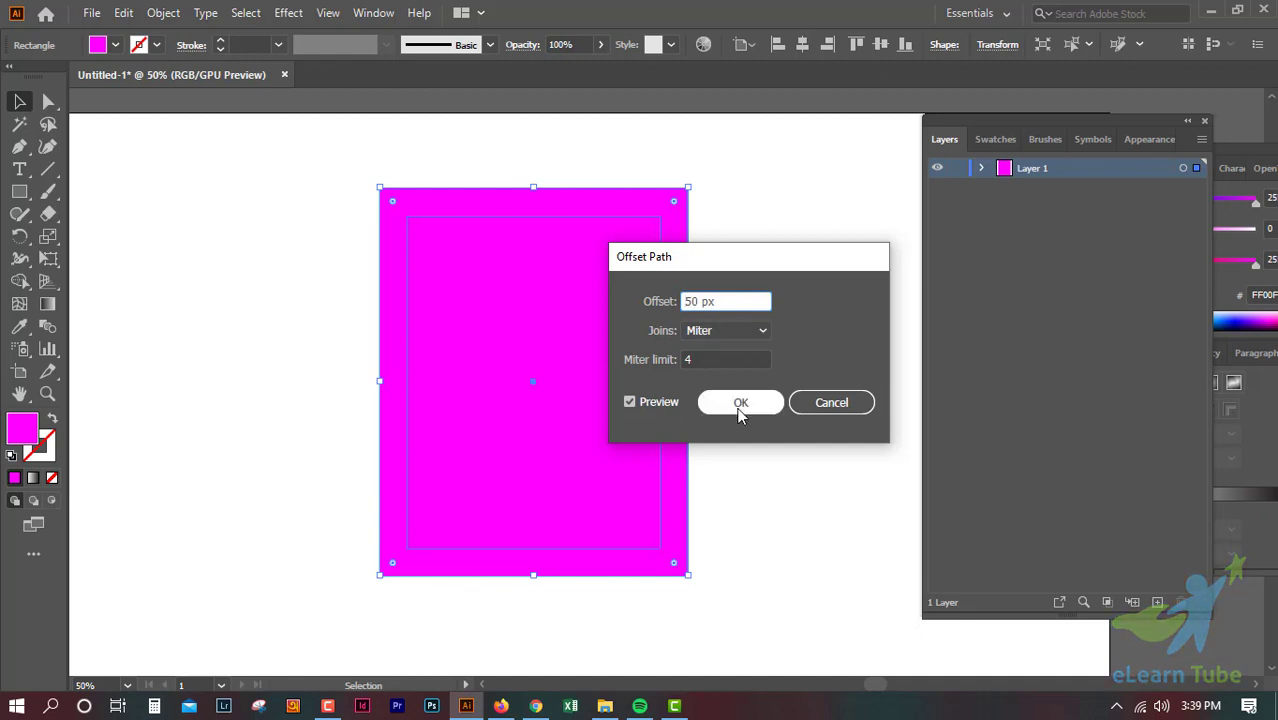
left_click(741, 406)
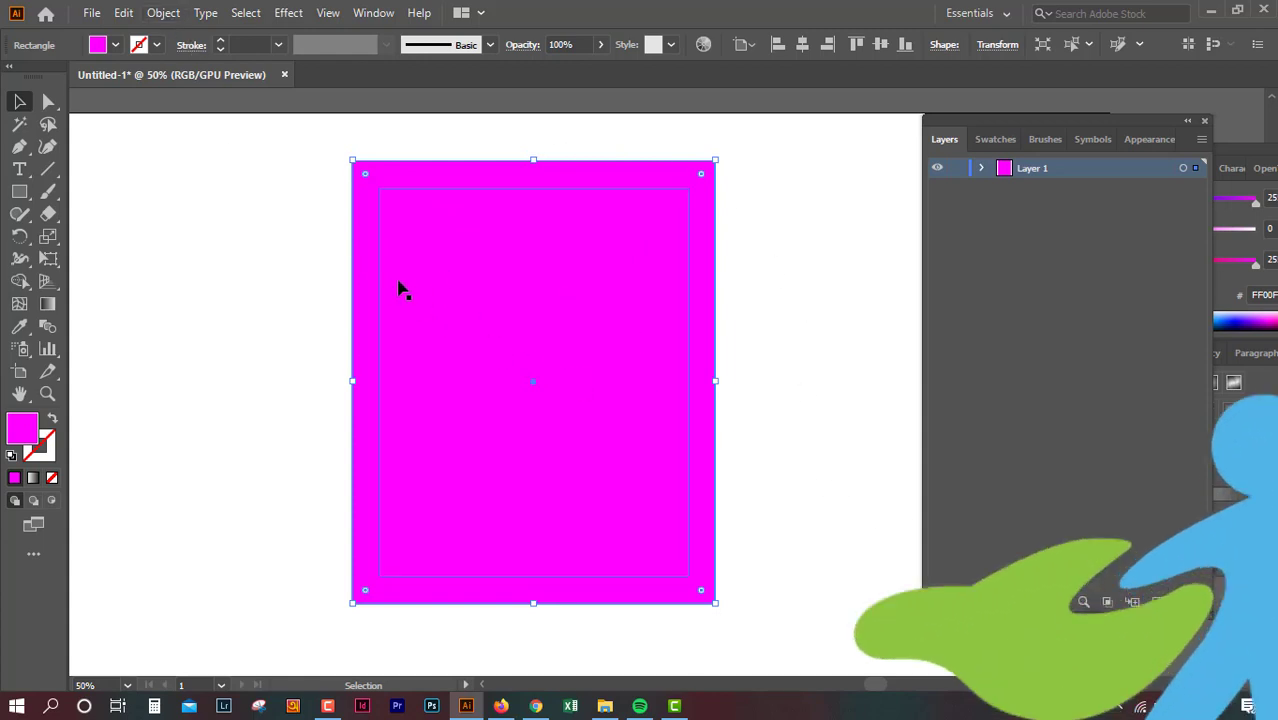
left_click(165, 13)
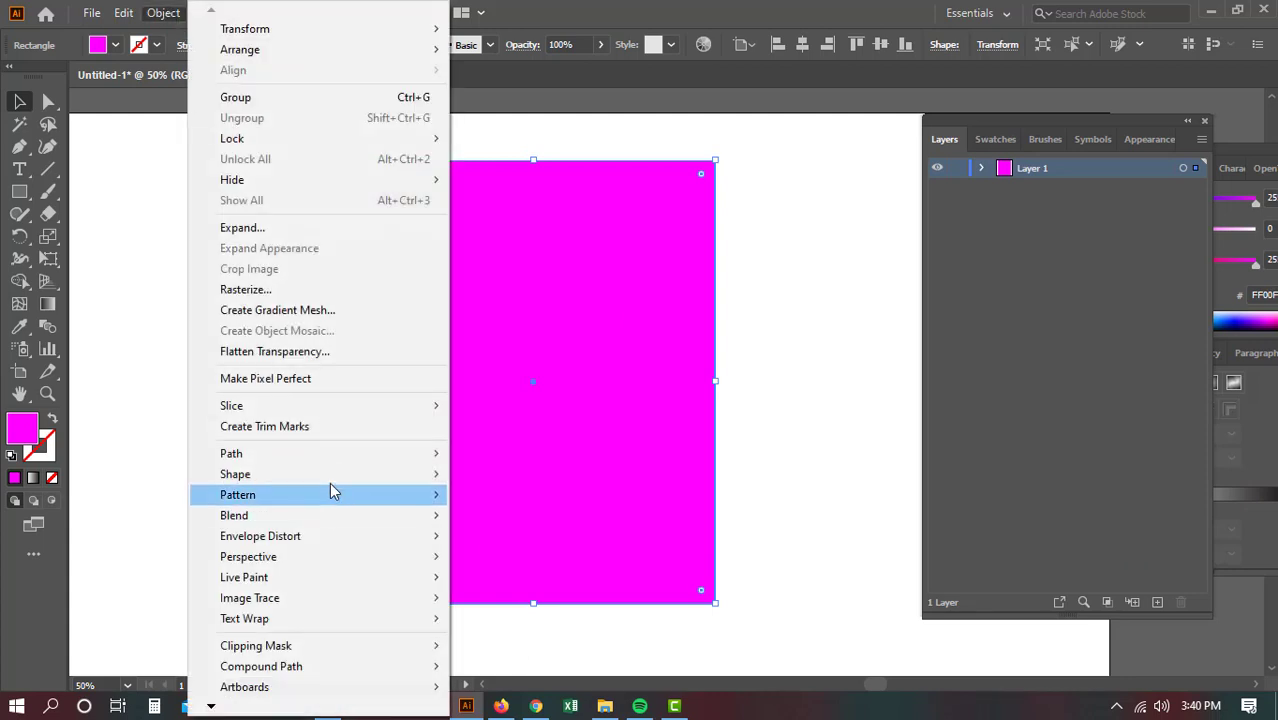
Reselect the magenta rectangle and shrink it back to its earlier size
left_click(775, 320)
left_click(710, 234)
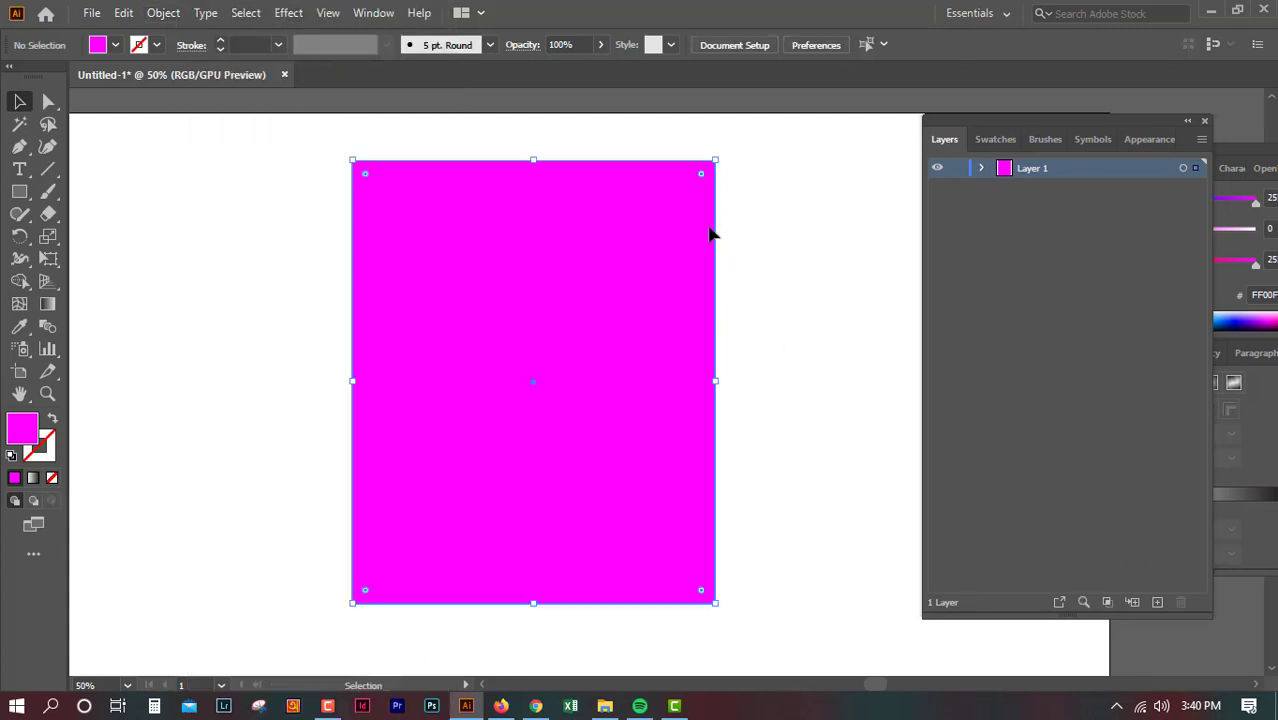
left_click_drag(716, 251, 636, 328)
Create a -25 px inset Offset Path copy, then move it aside and undo the move
left_click(163, 13)
mouse_move(300, 453)
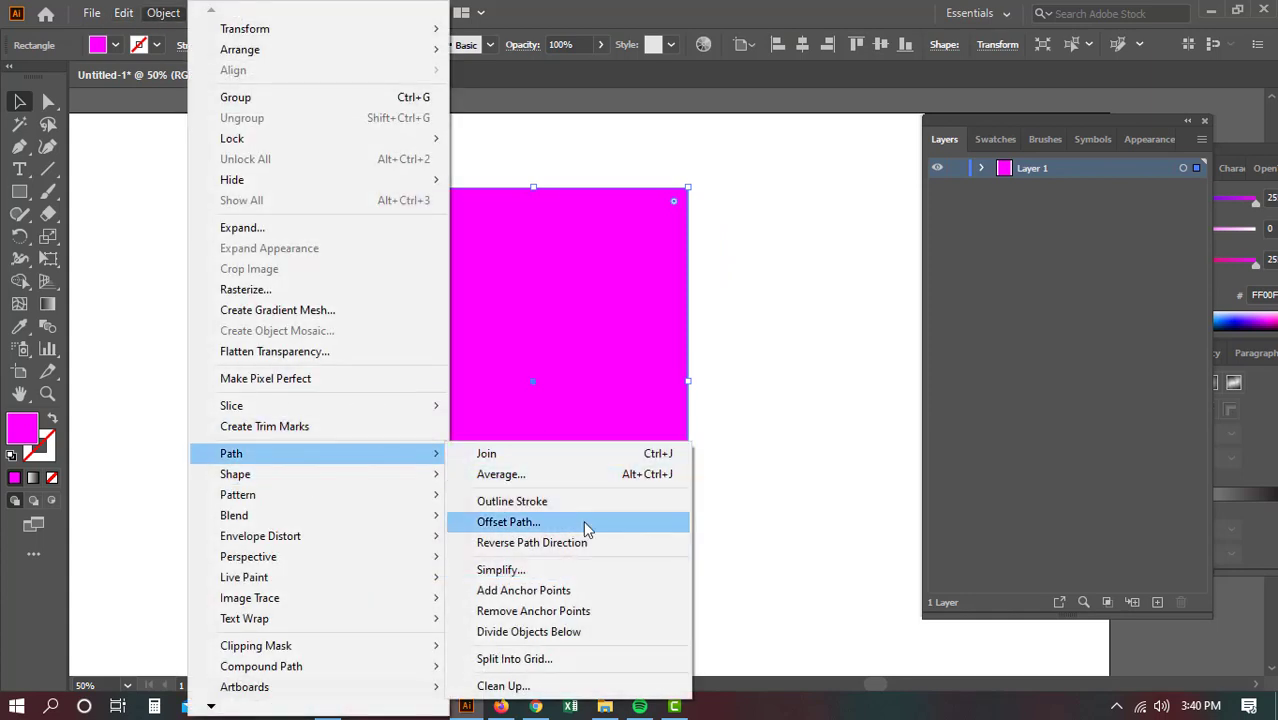
left_click(583, 520)
left_click(685, 301)
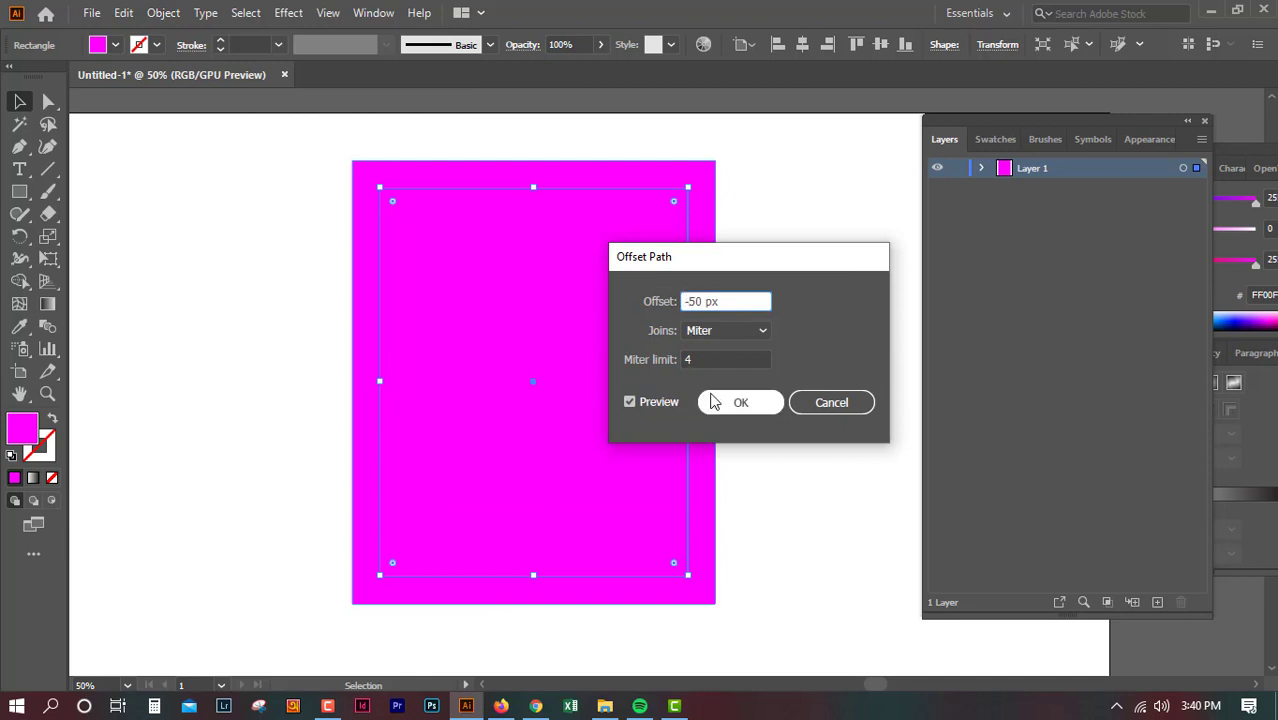
type("-")
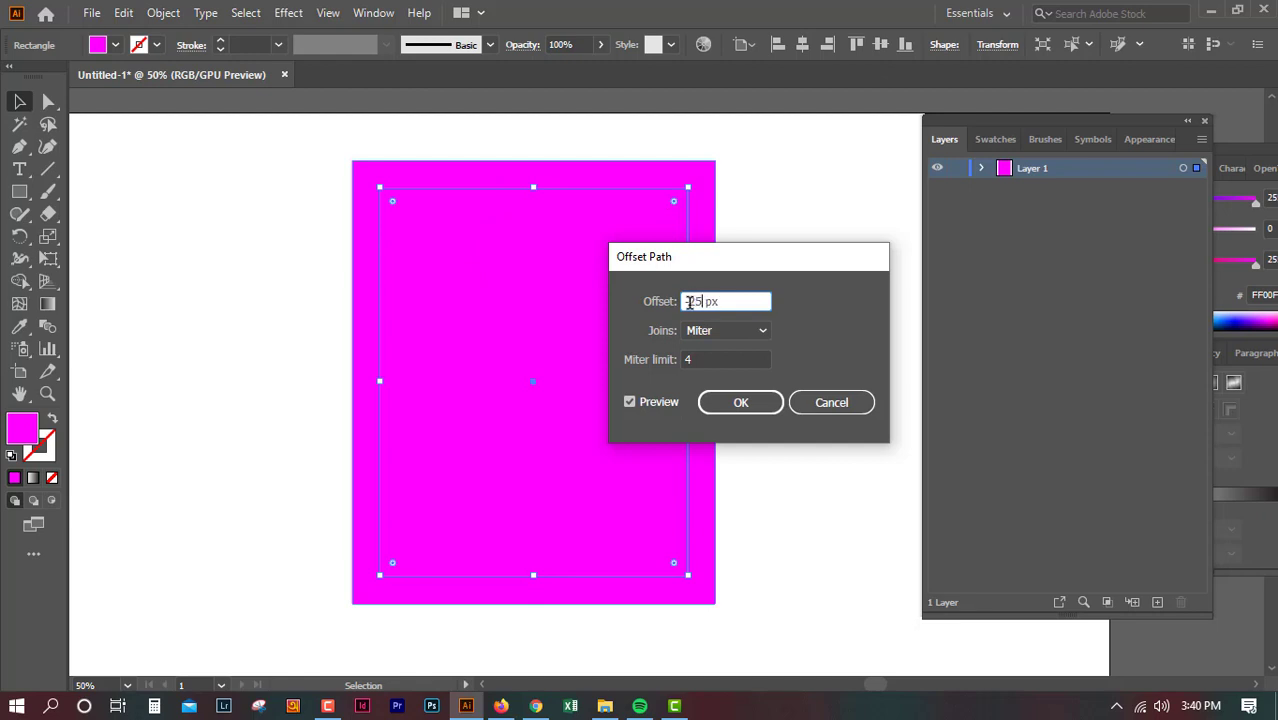
left_click(669, 405)
left_click(667, 403)
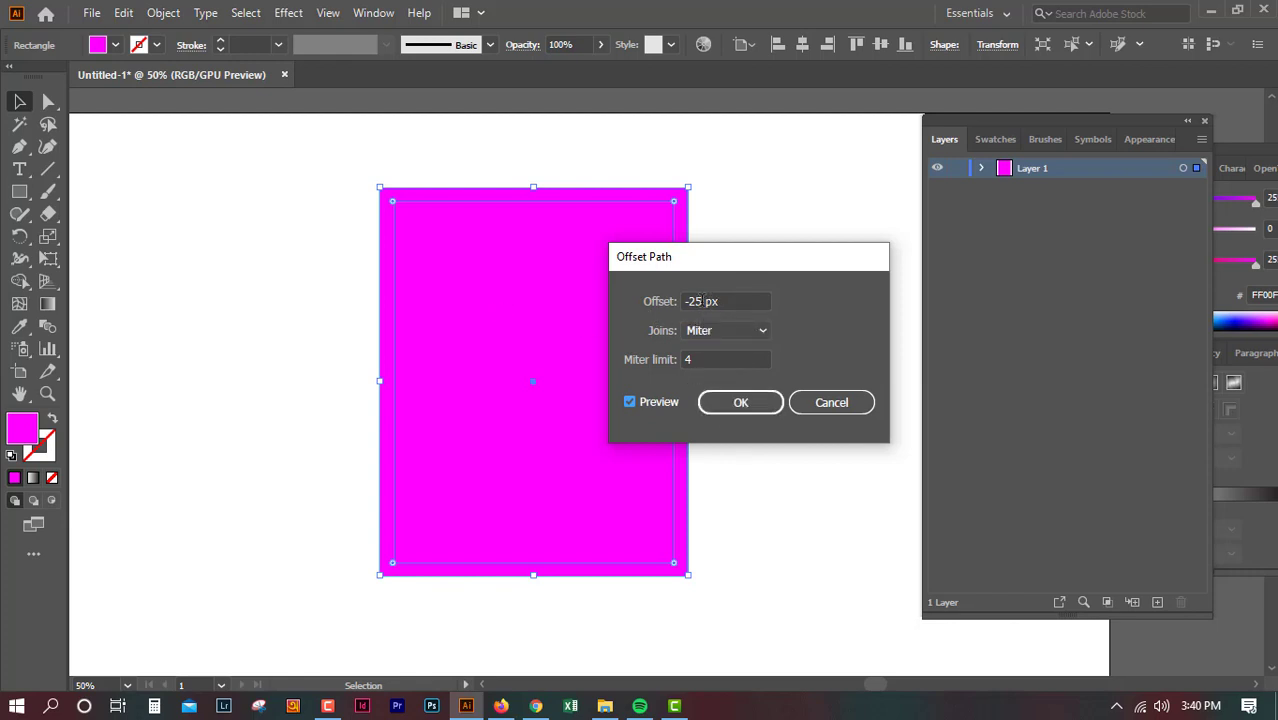
left_click_drag(703, 301, 693, 302)
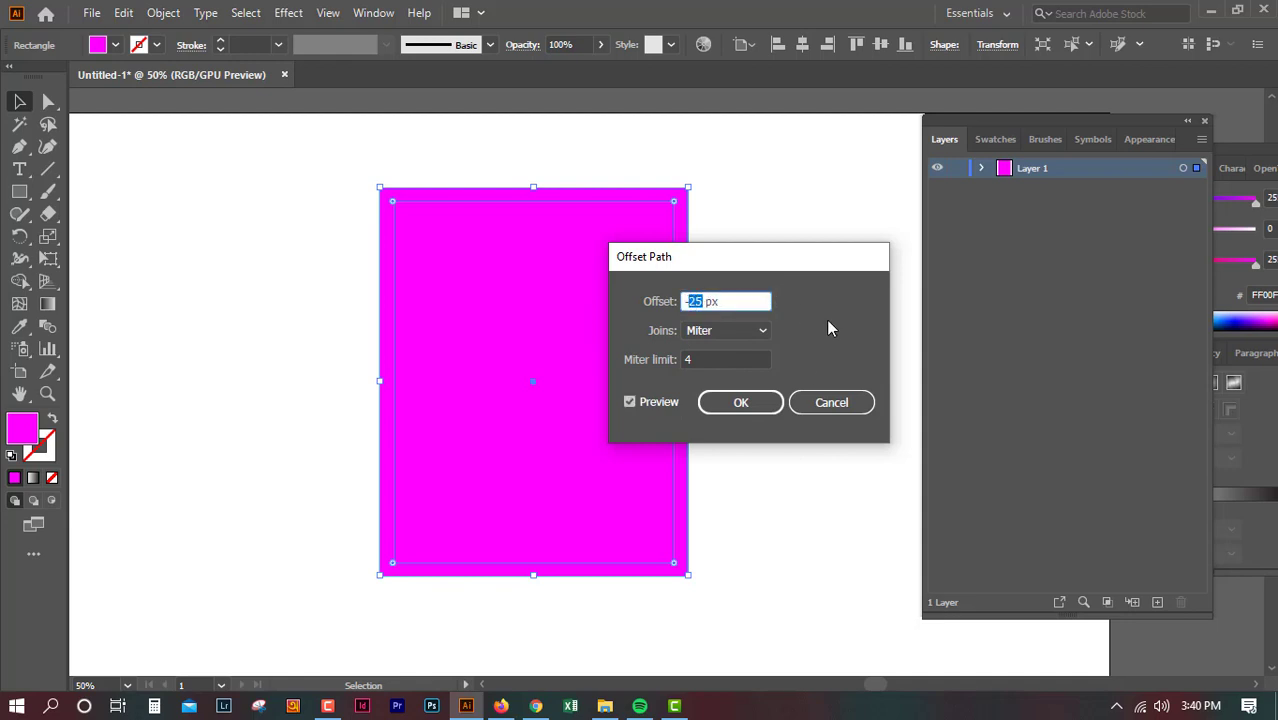
left_click(747, 402)
left_click_drag(569, 331, 408, 392)
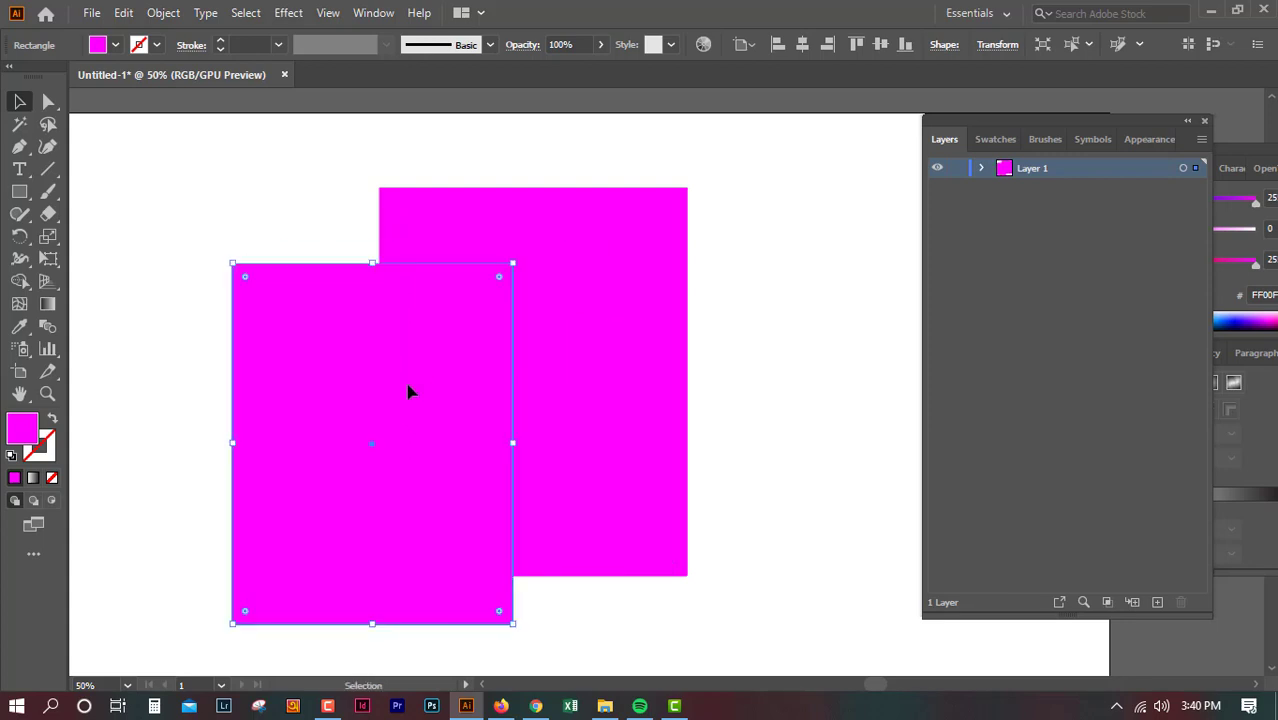
key("ctrl+z")
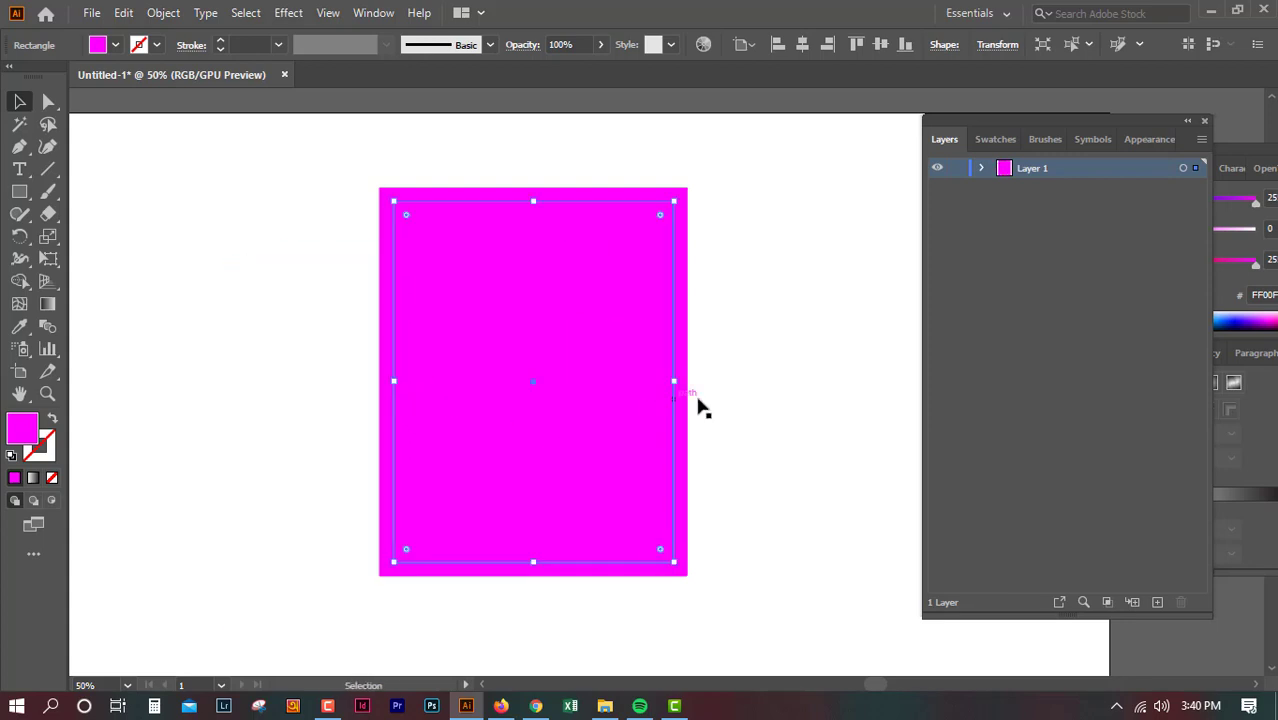
Convert the 25 px inset copy into a guide, undoing an accidental move
scroll(740, 350, "left", 1)
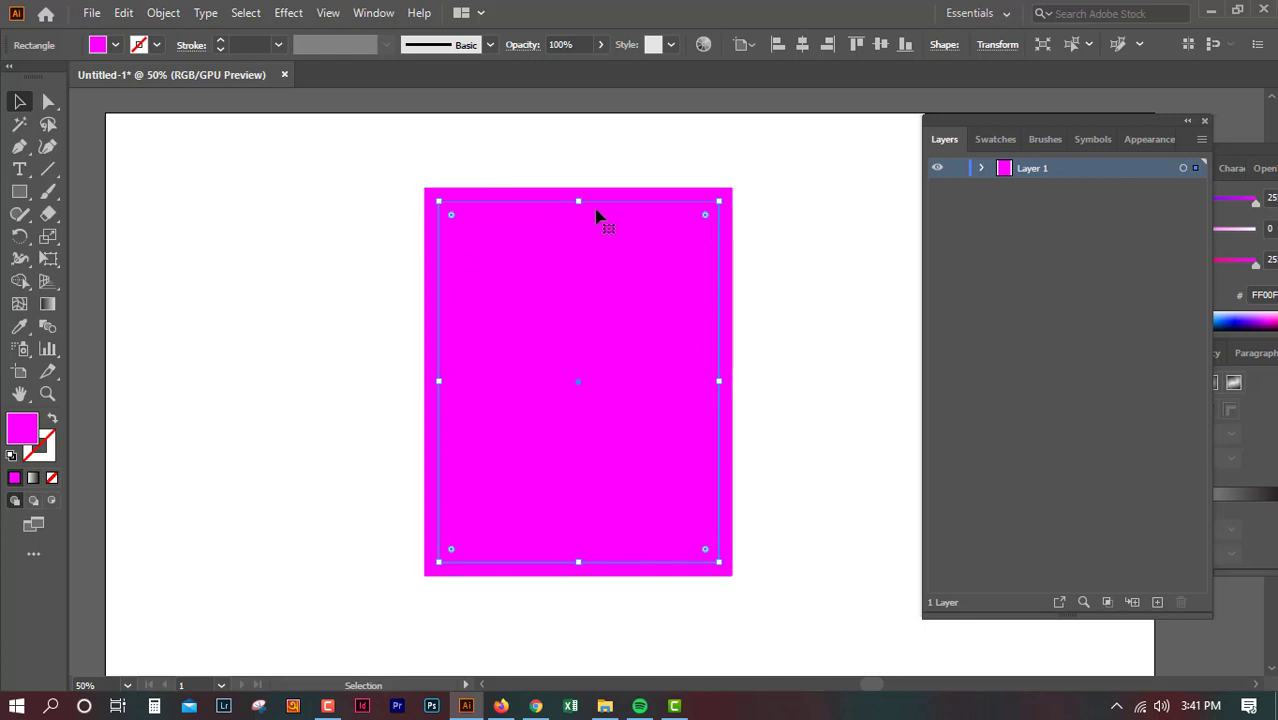
right_click(690, 337)
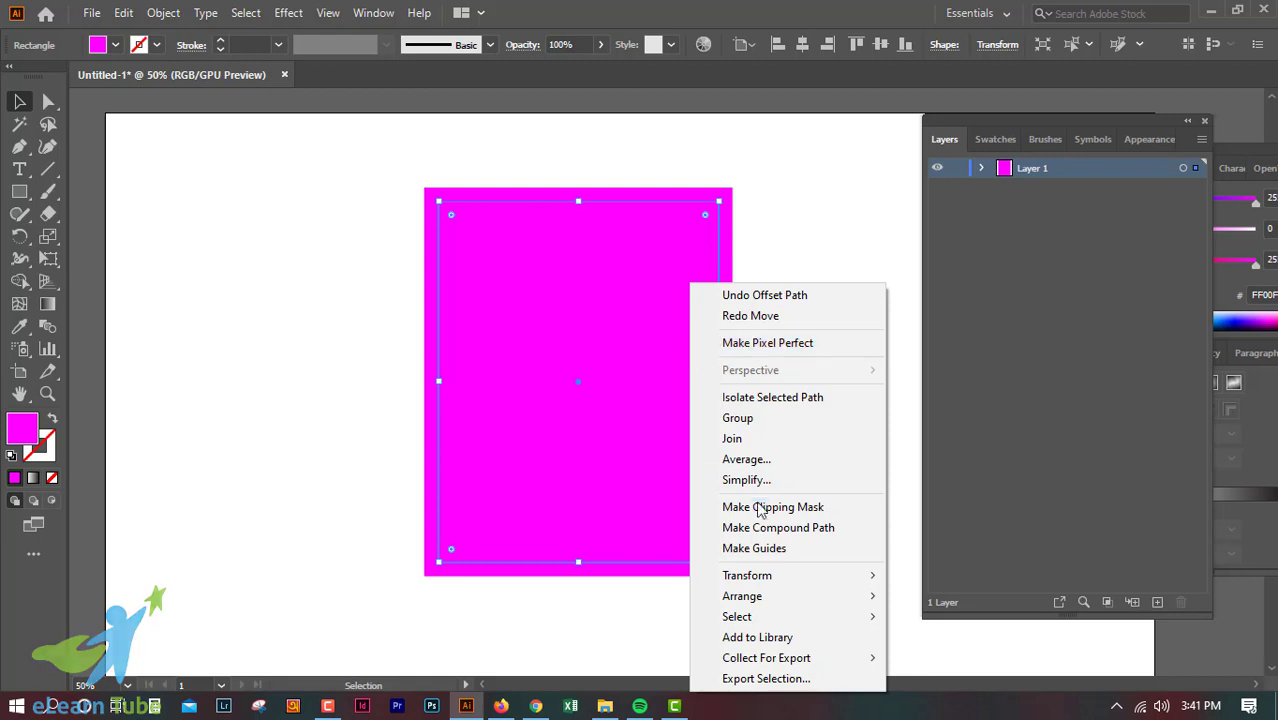
left_click(768, 550)
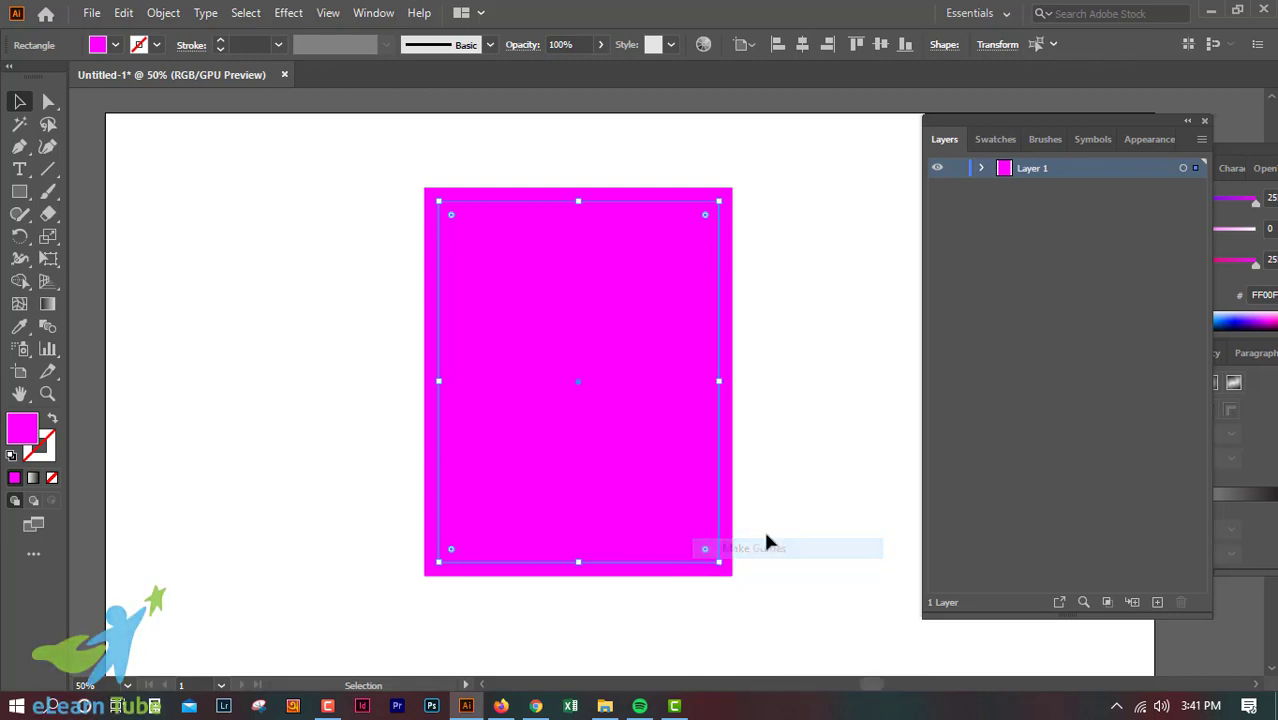
left_click(719, 424)
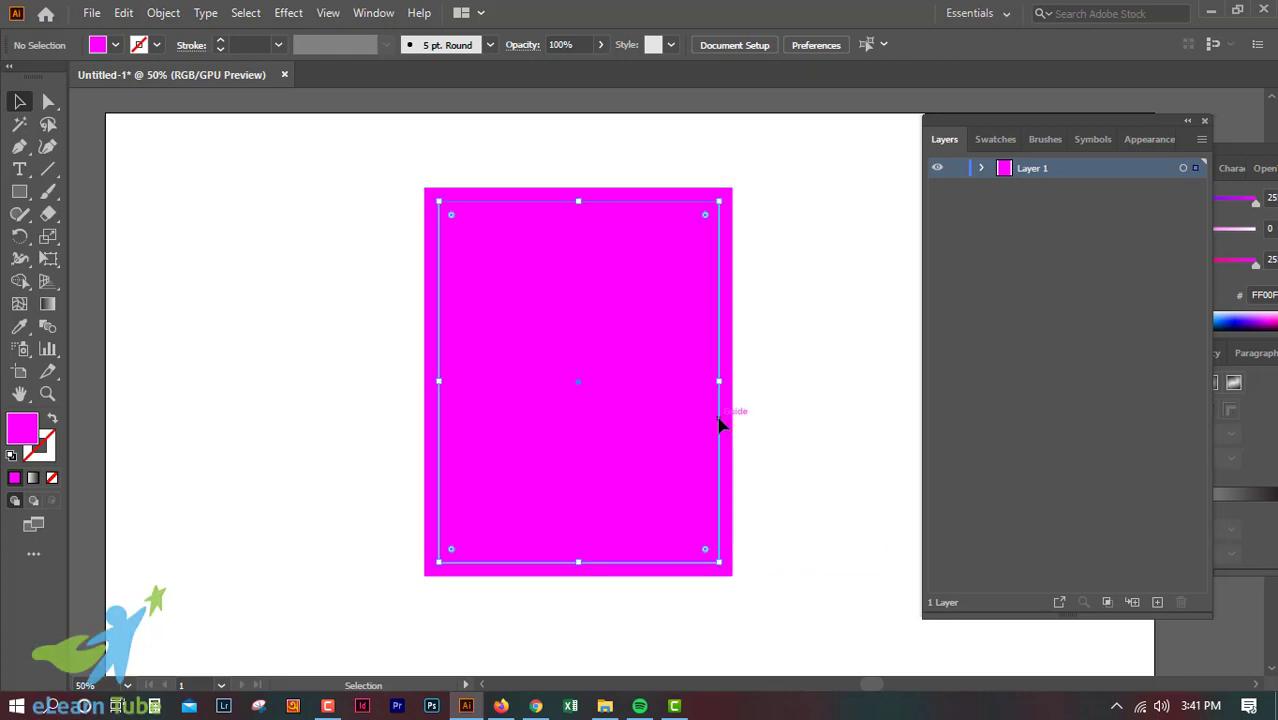
left_click_drag(719, 424, 514, 460)
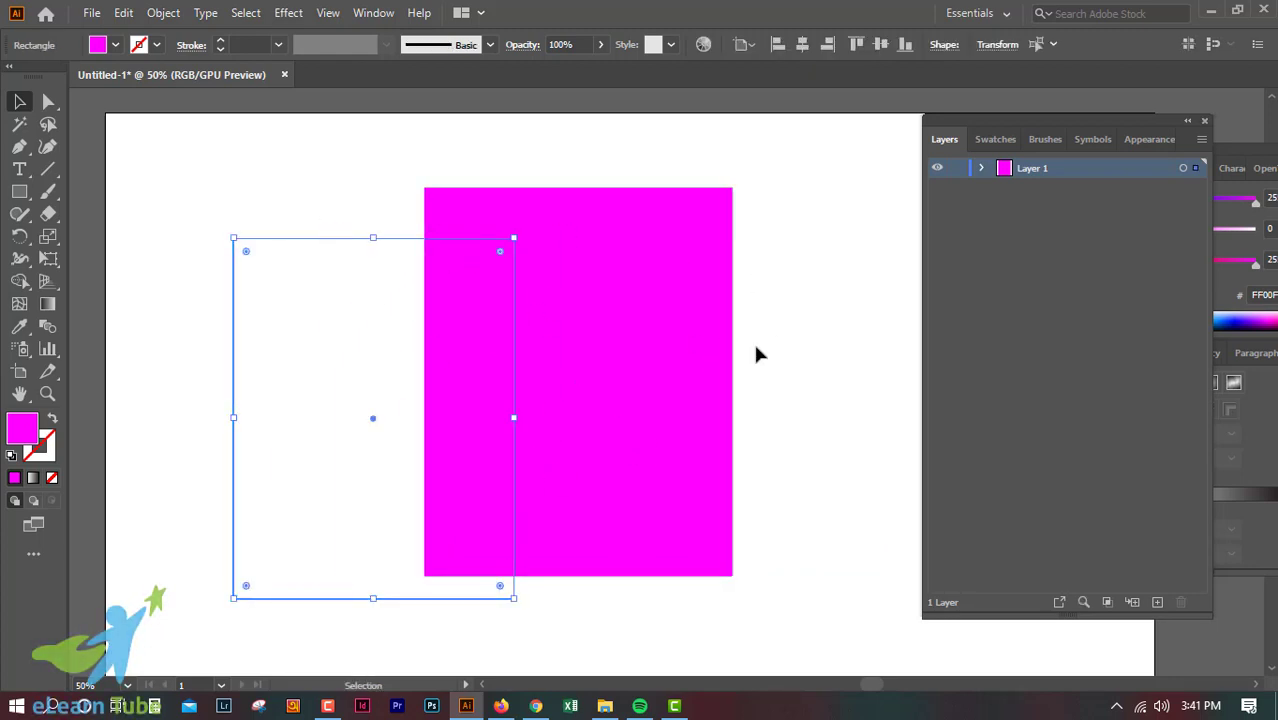
key("ctrl+z")
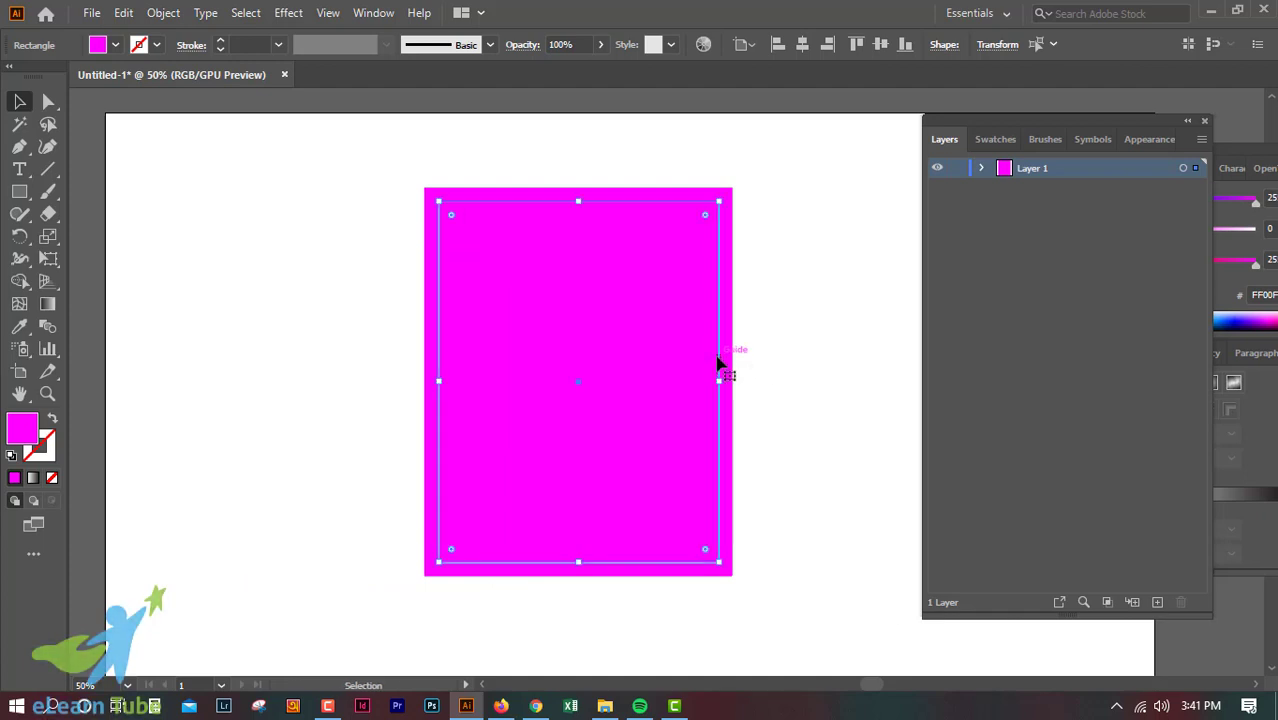
Lock the guides in place and zoom in on the rectangle
right_click(718, 362)
left_click(801, 519)
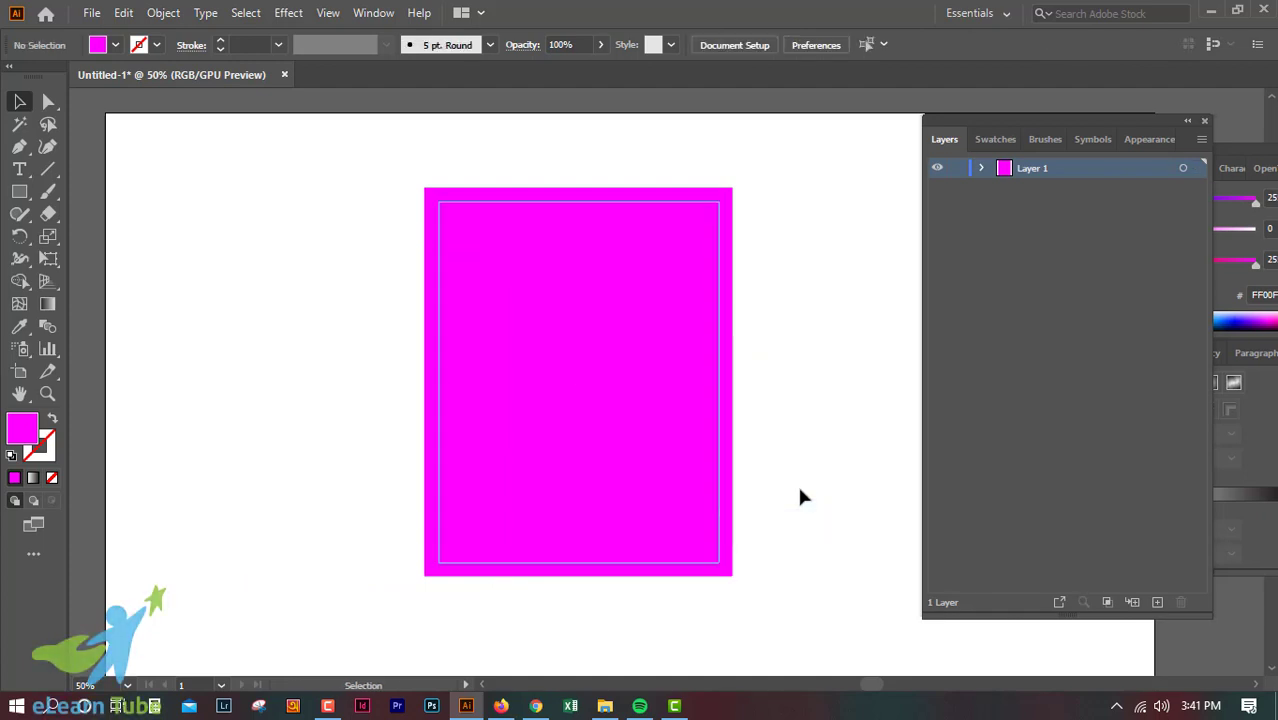
key("ctrl+equal")
key("ctrl+equal")
scroll(801, 496, "up", 3)
scroll(801, 496, "up", 3)
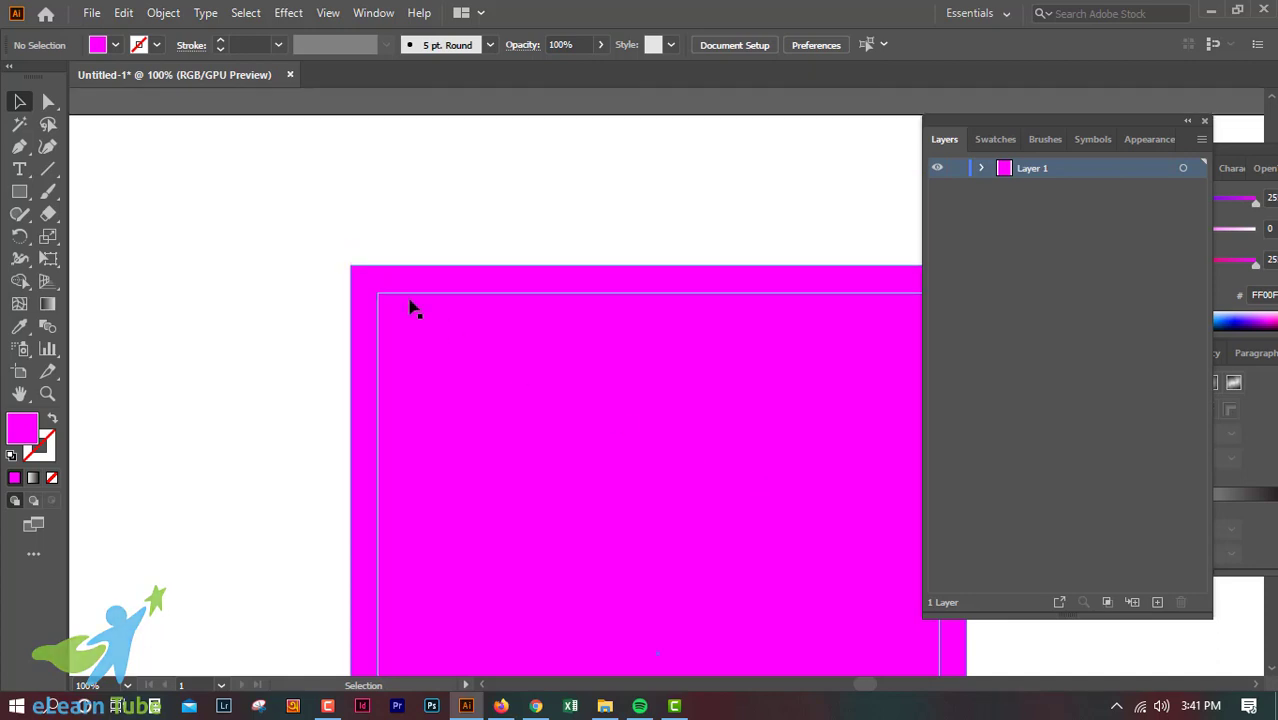
left_click(380, 306)
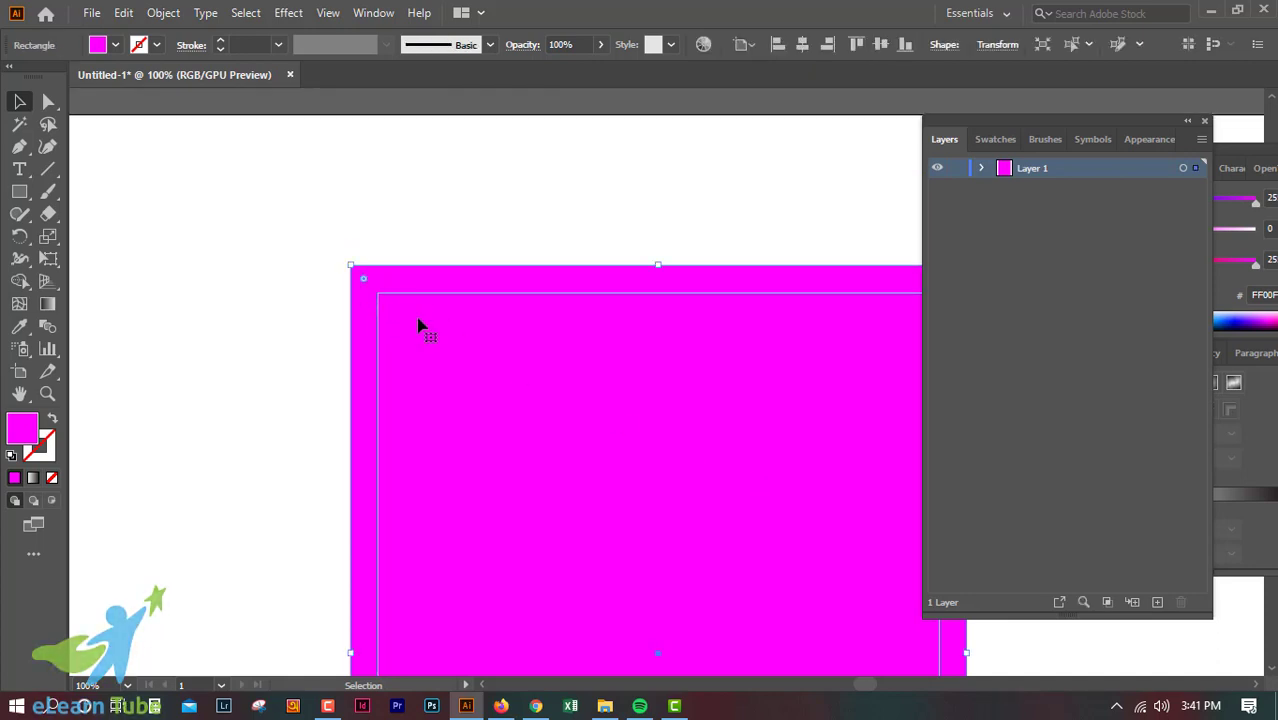
scroll(530, 398, "down", 2)
scroll(525, 393, "right", 5)
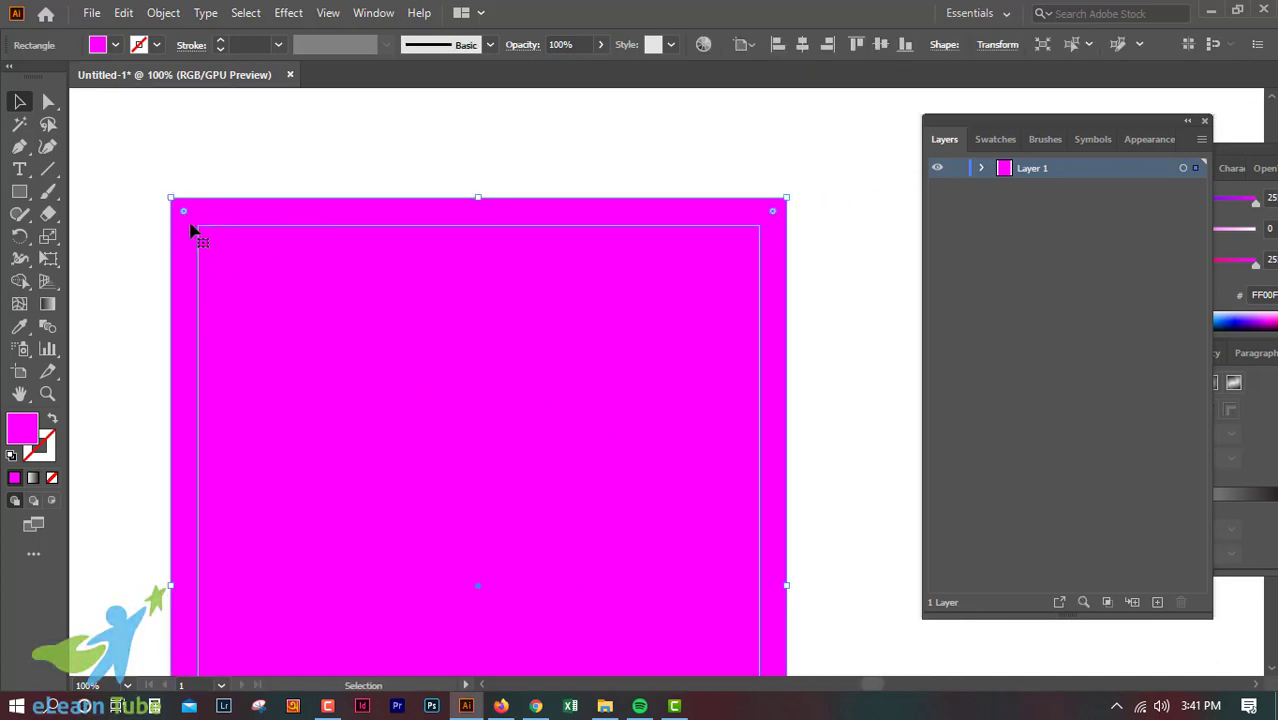
scroll(230, 218, "down", 3)
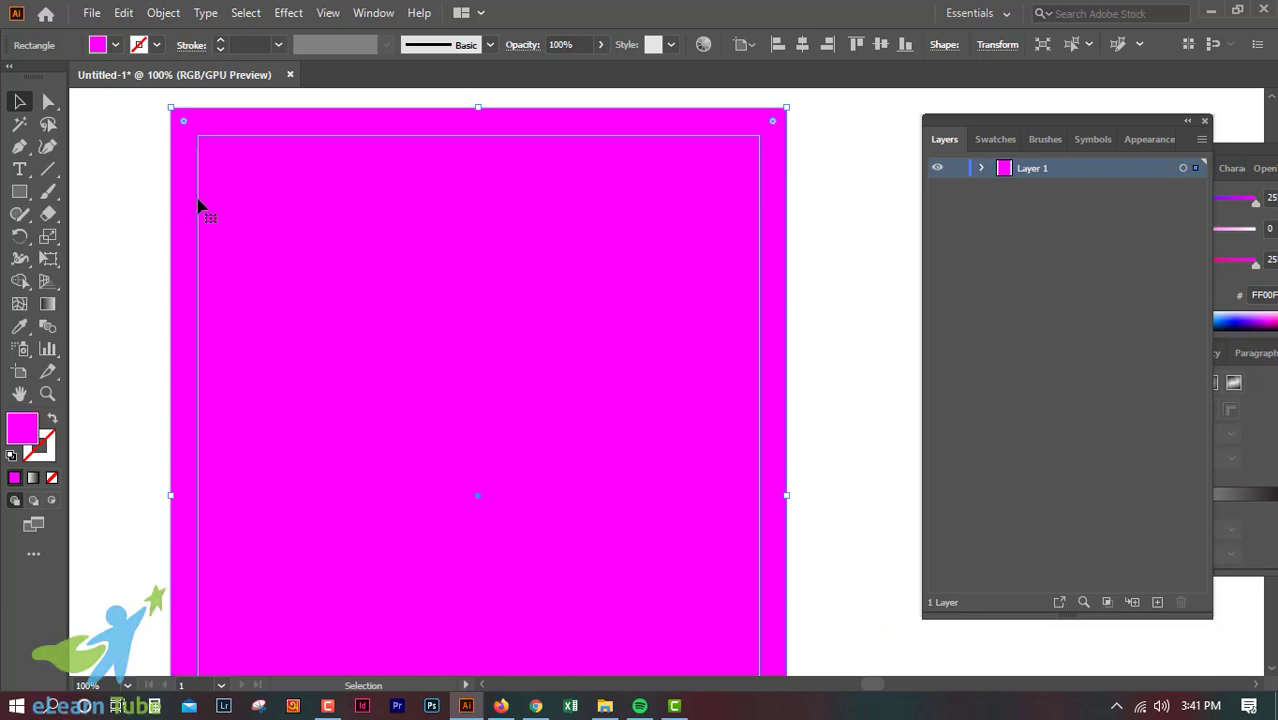
scroll(724, 606, "down", 4)
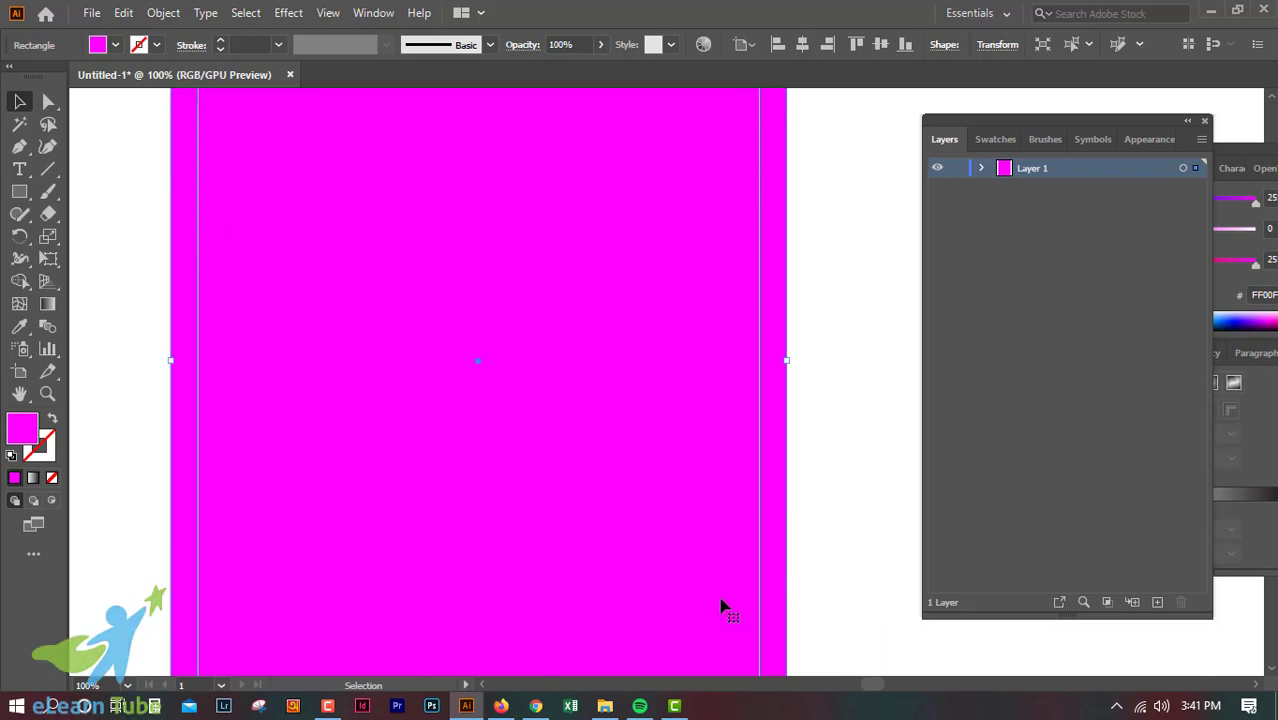
scroll(724, 606, "up", 6)
scroll(728, 228, "down", 2)
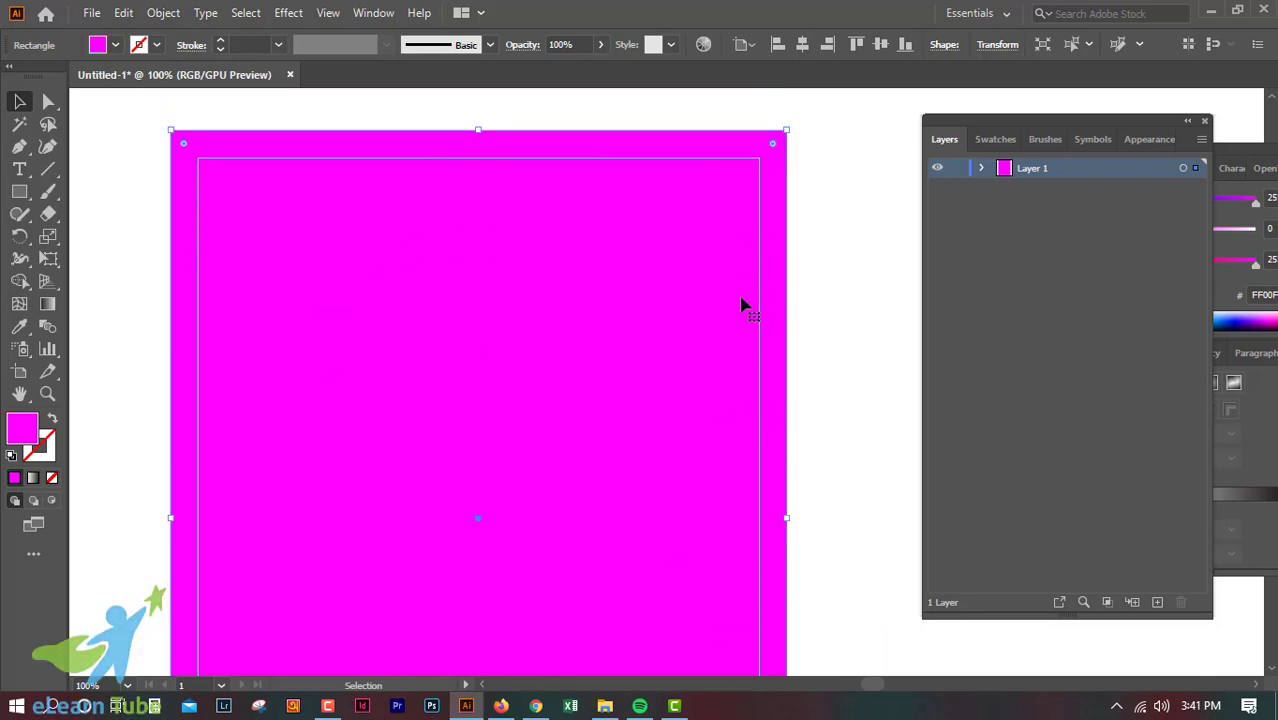
key("ctrl+minus")
scroll(741, 304, "up", 1)
scroll(741, 304, "right", 2)
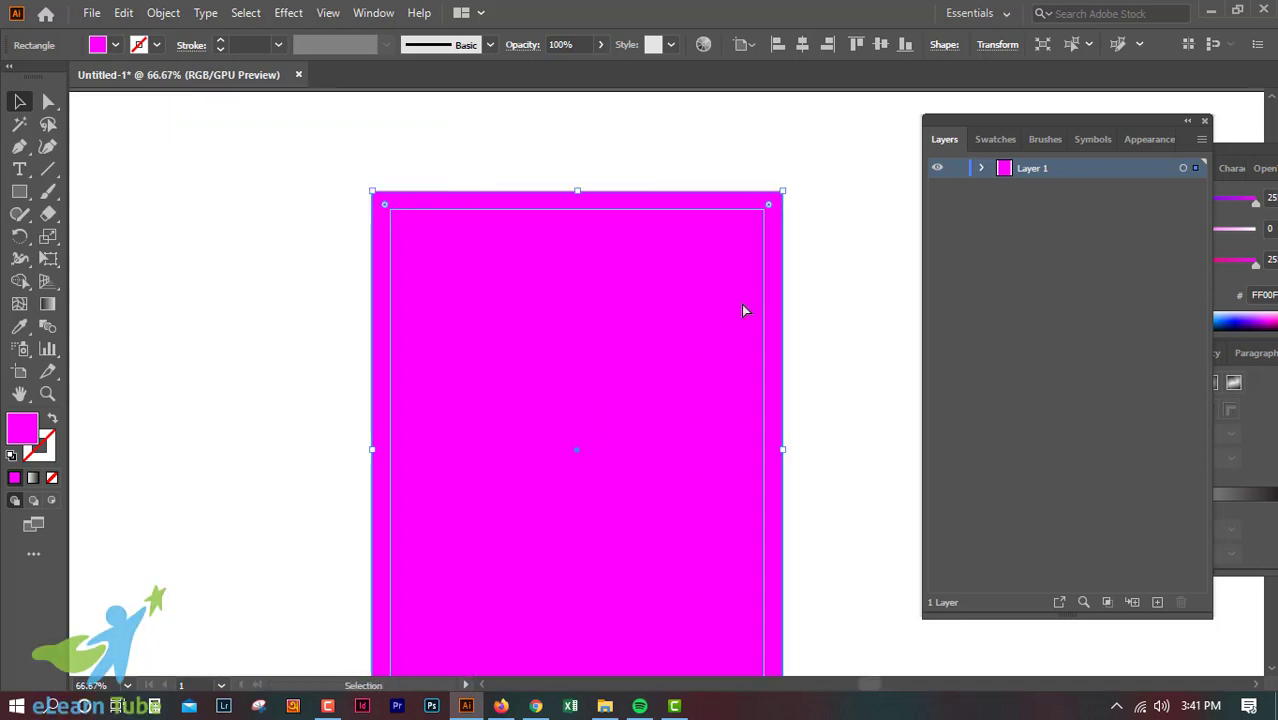
scroll(741, 310, "down", 3)
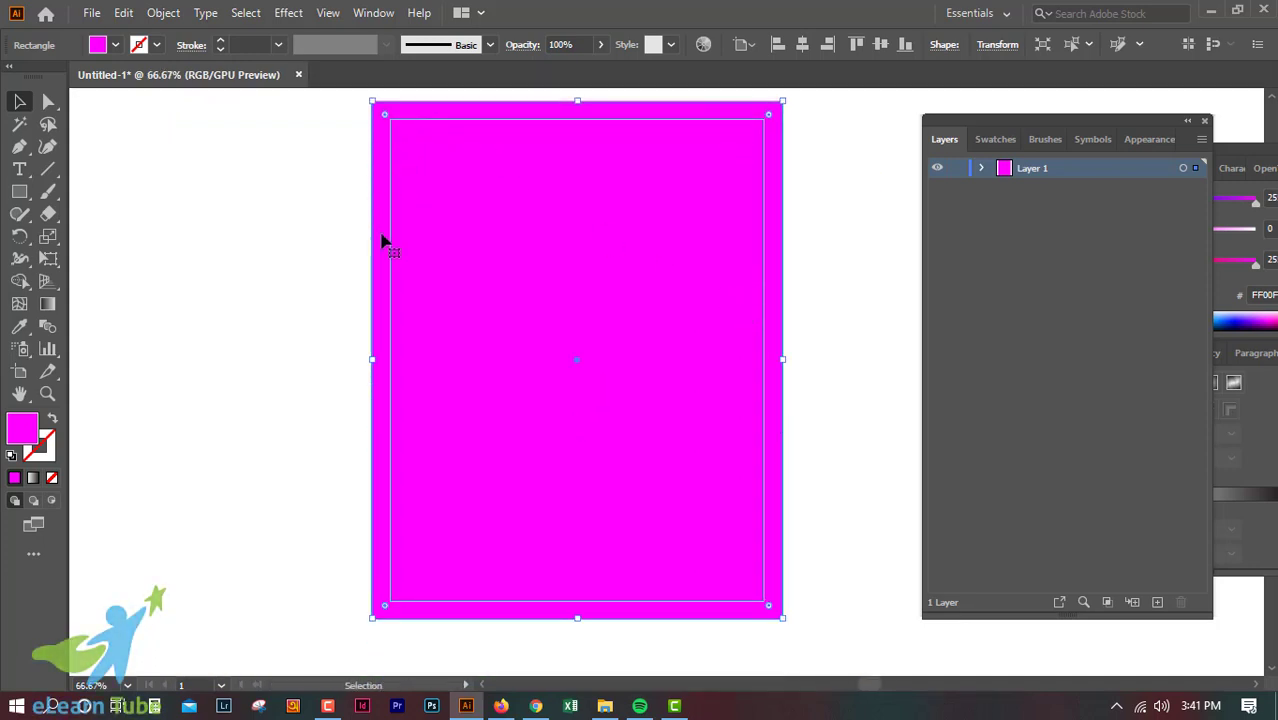
scroll(673, 211, "up", 1)
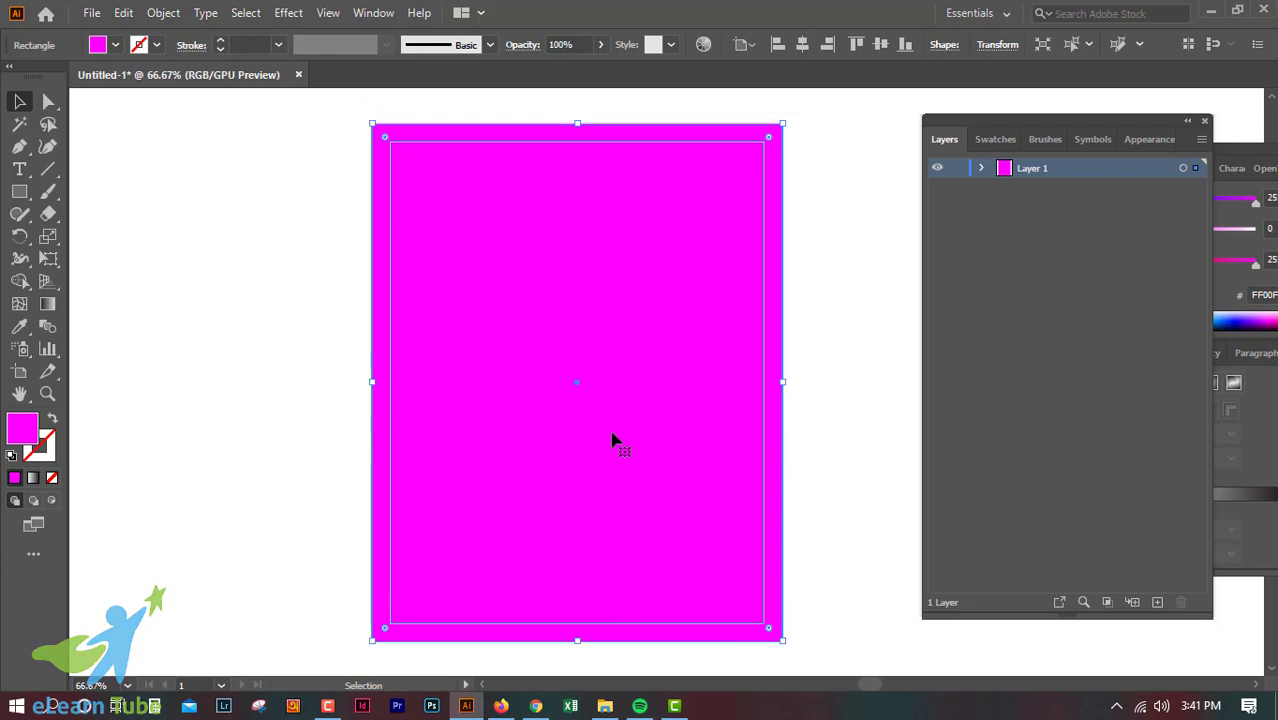
scroll(490, 356, "down", 1)
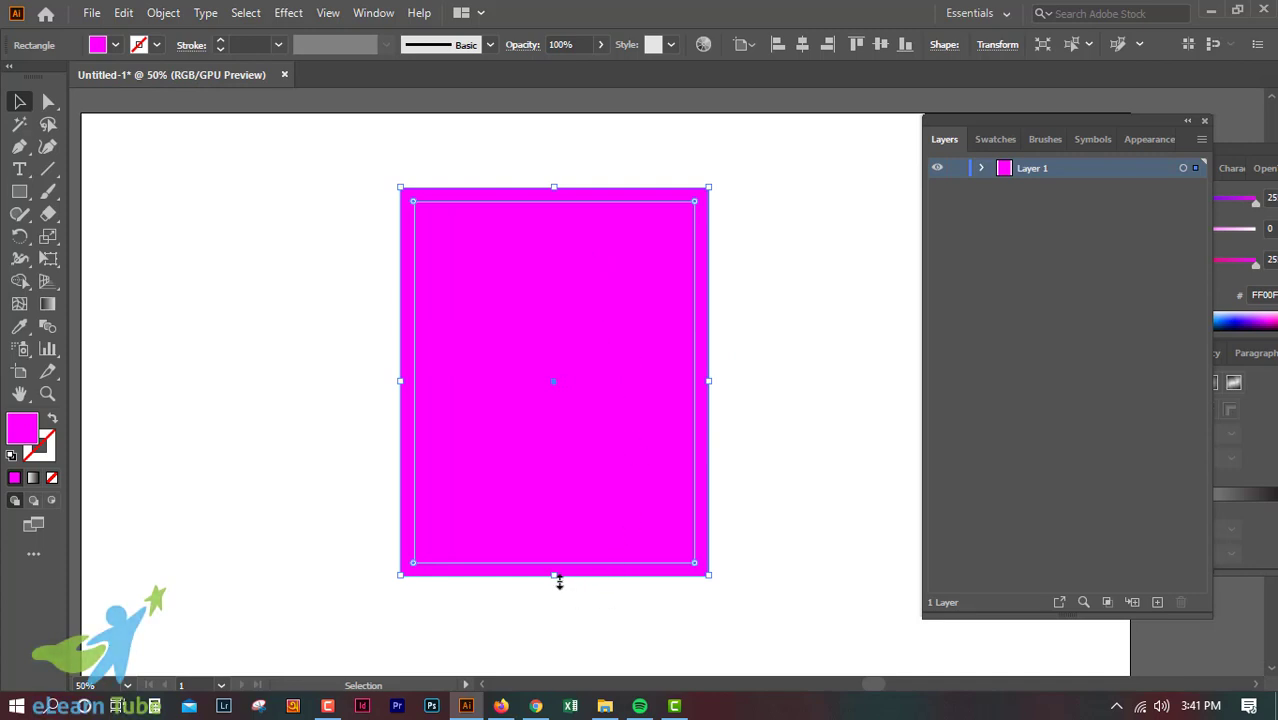
Delete the magenta rectangle and unlock the guides to select the old guide
key("Delete")
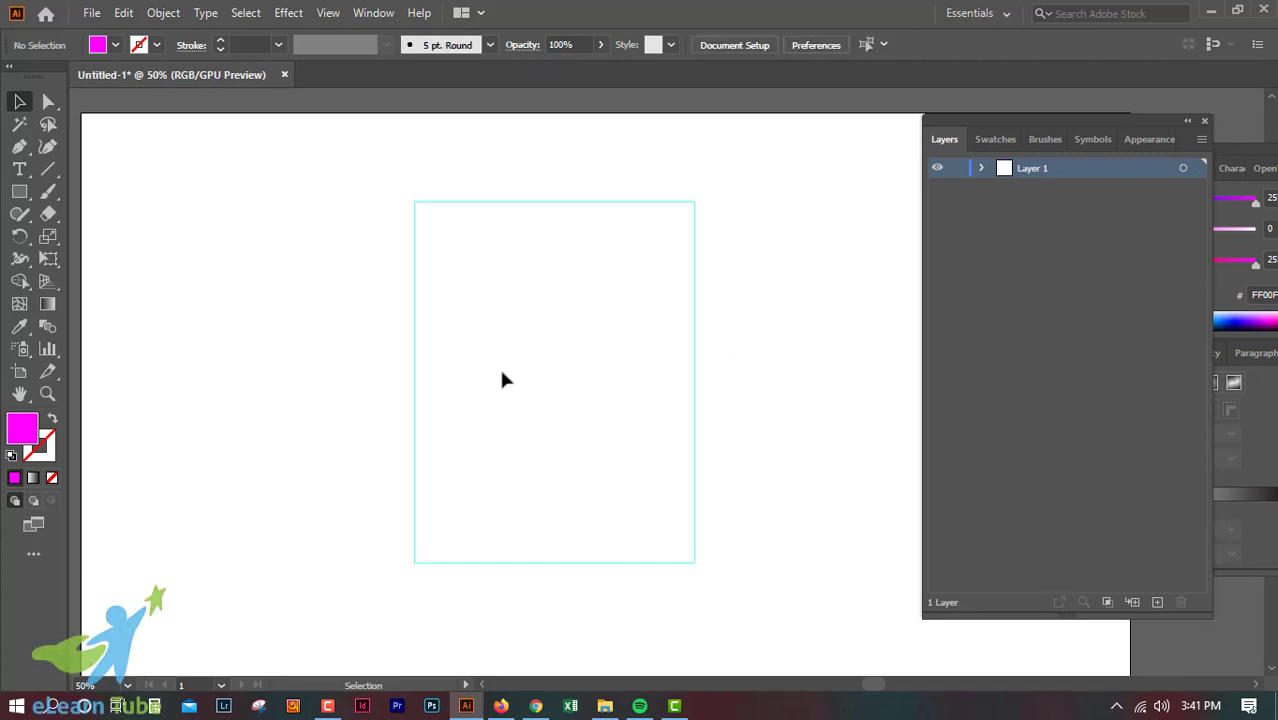
right_click(421, 337)
left_click(506, 508)
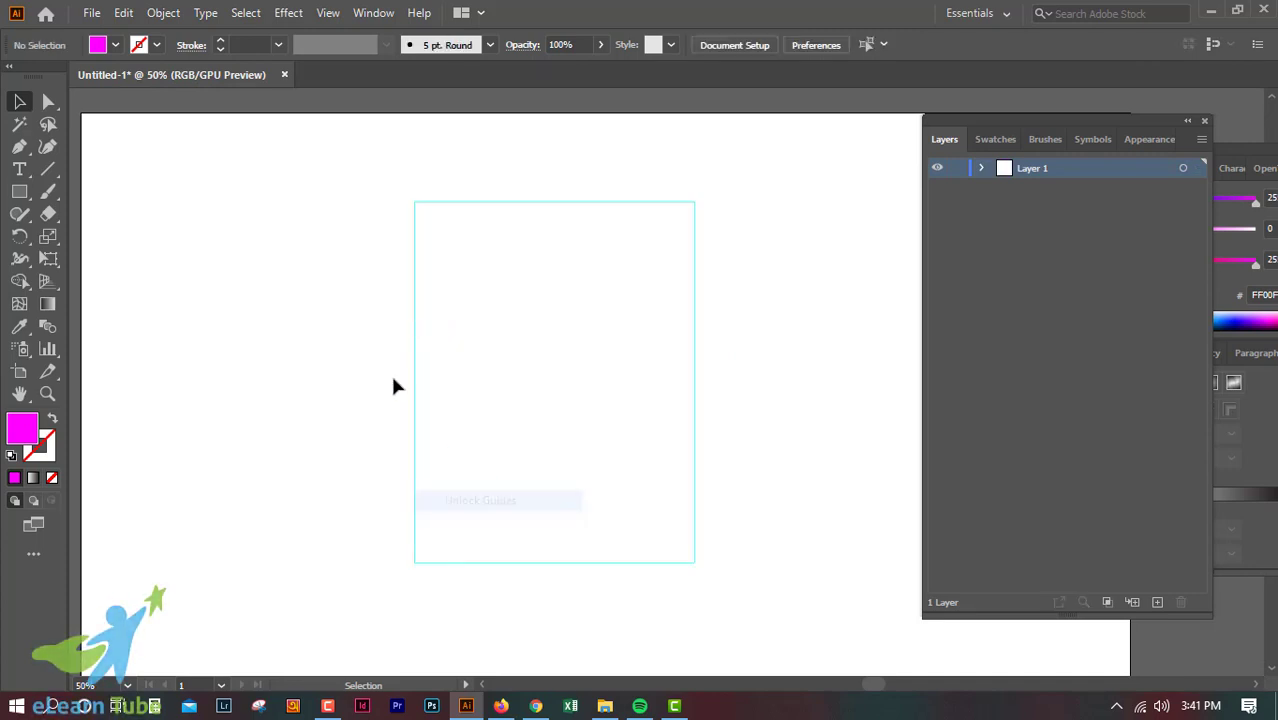
left_click_drag(392, 378, 570, 455)
left_click(574, 446)
Create a 1000 px wide magenta rectangle through the Rectangle dialog
left_click(48, 169)
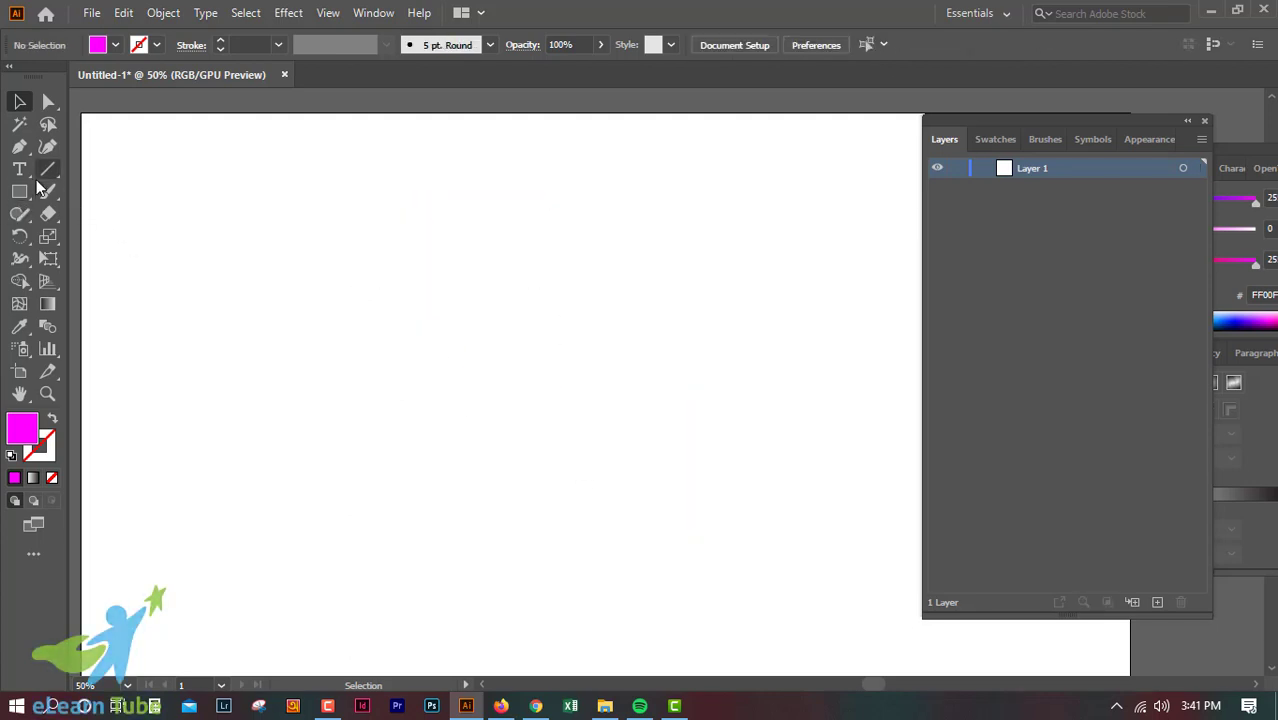
left_click(19, 191)
left_click(507, 314)
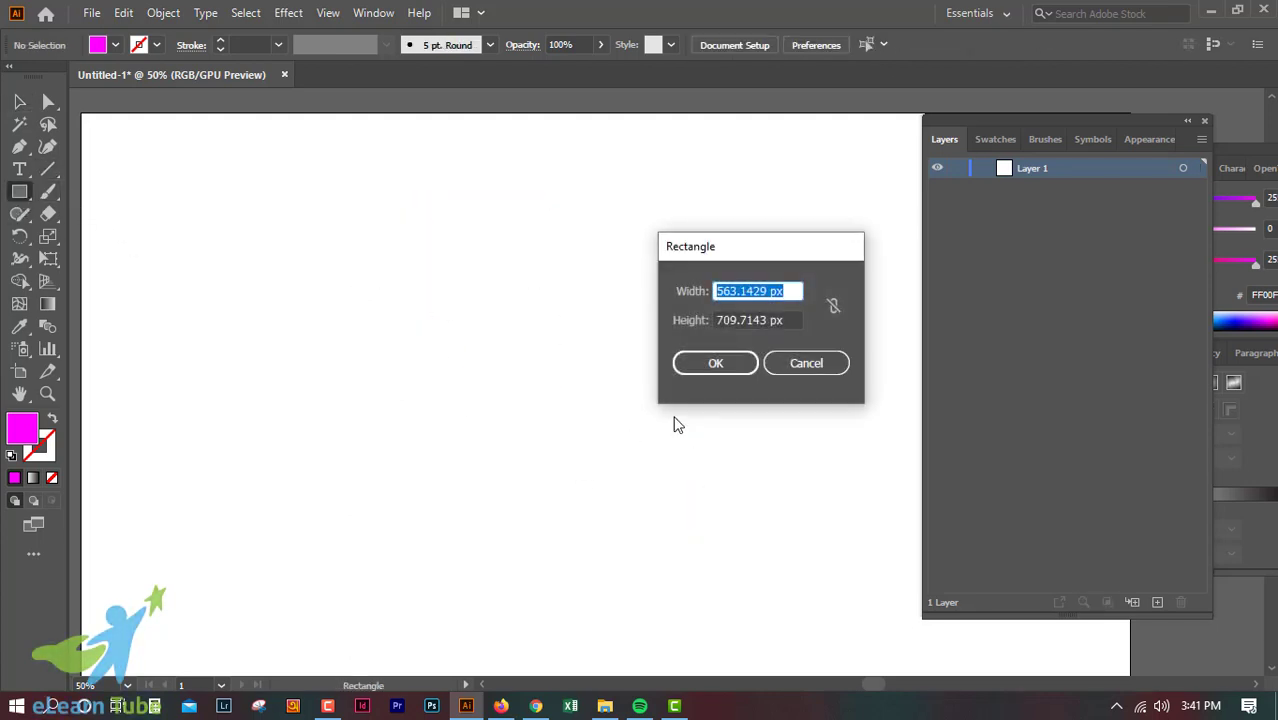
type("1000")
key("Tab")
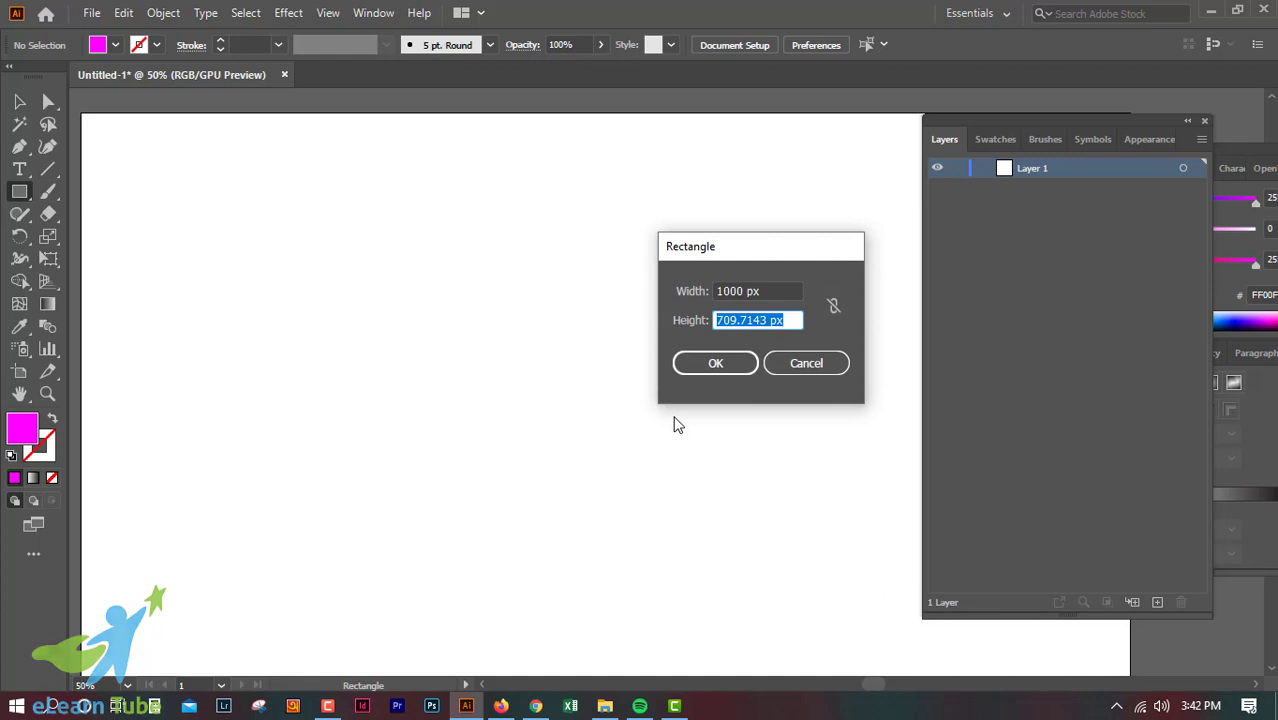
type("1000")
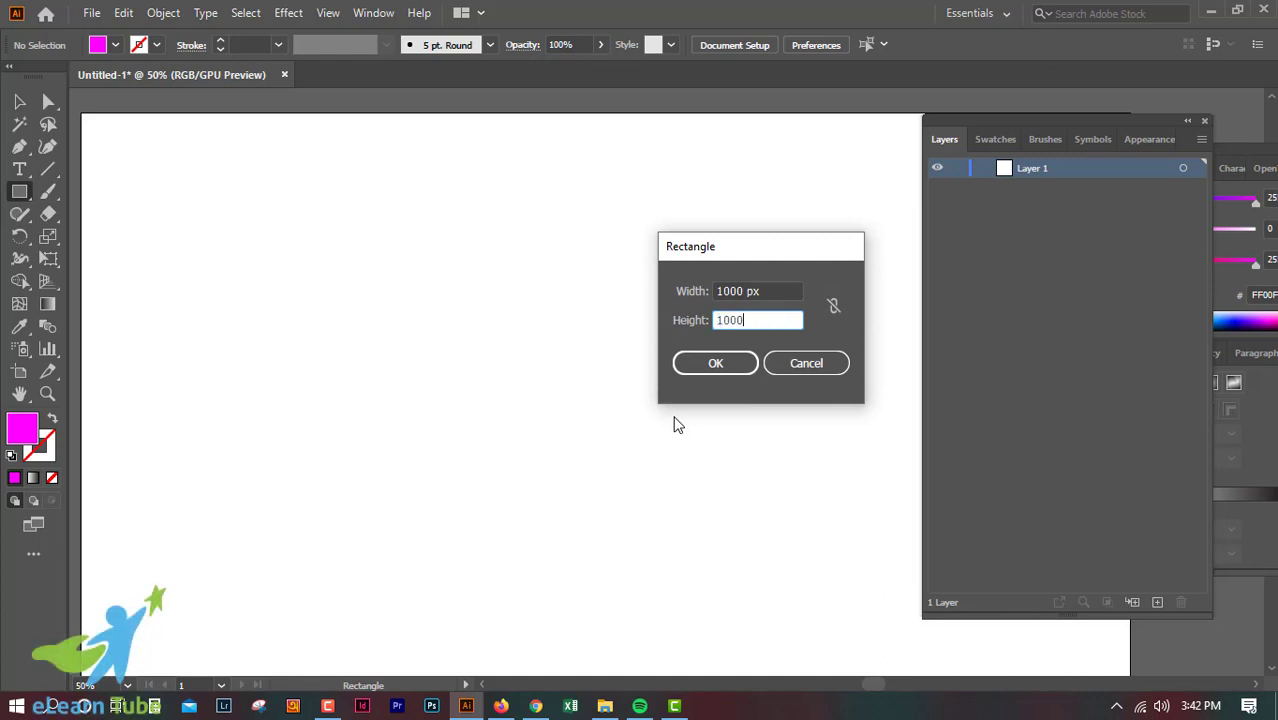
key("Return")
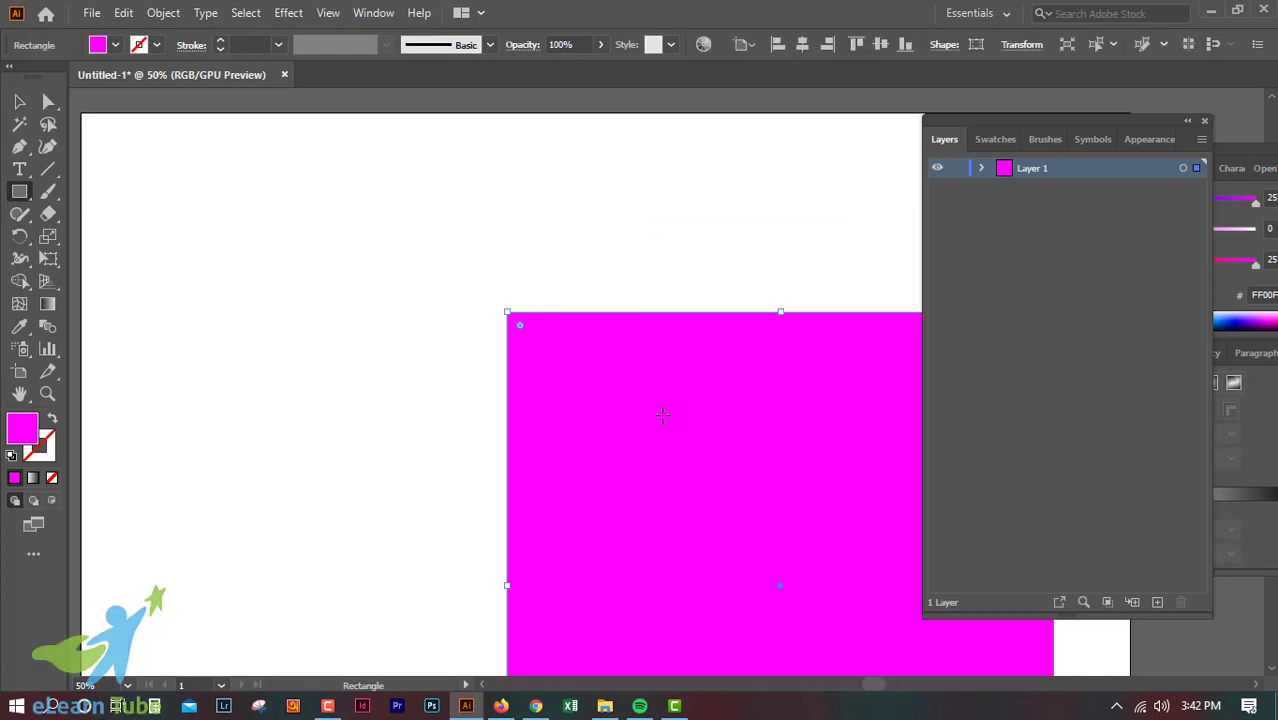
Move the magenta rectangle onto the artboard and scale it down to a square
key("v")
left_click_drag(670, 477, 277, 300)
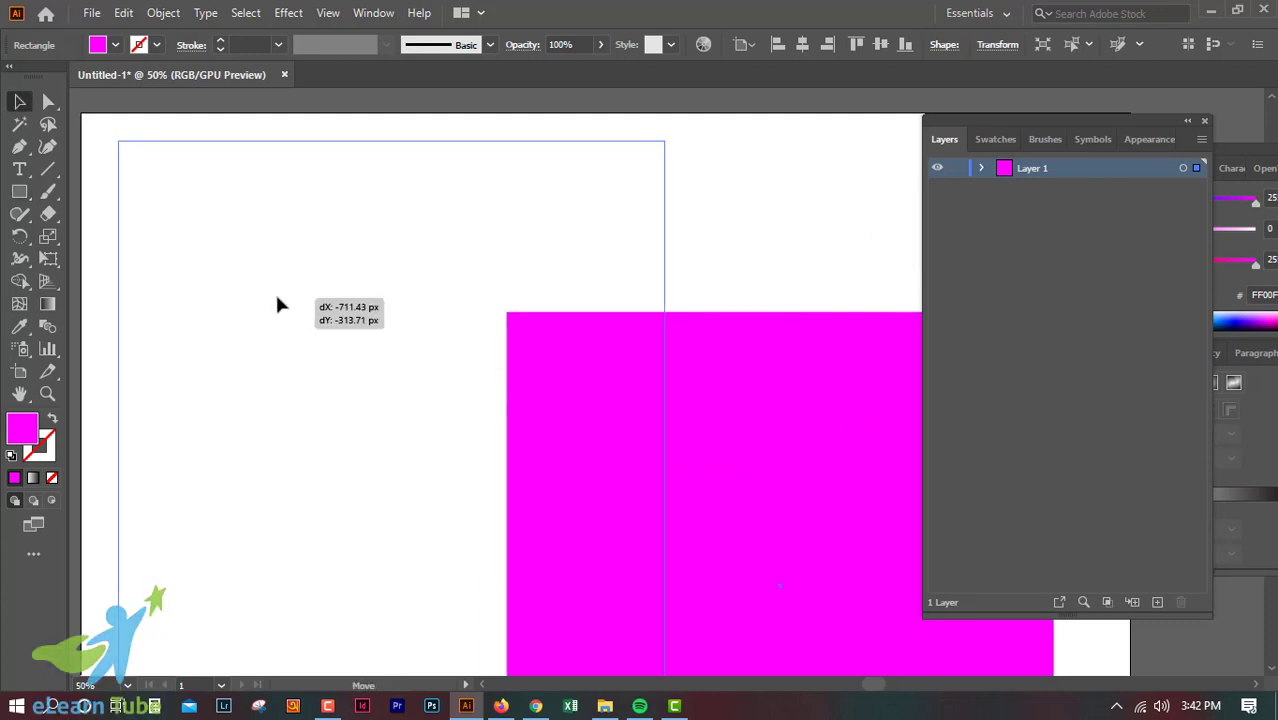
left_click_drag(458, 360, 572, 363)
key("ctrl+minus")
key("ctrl+minus")
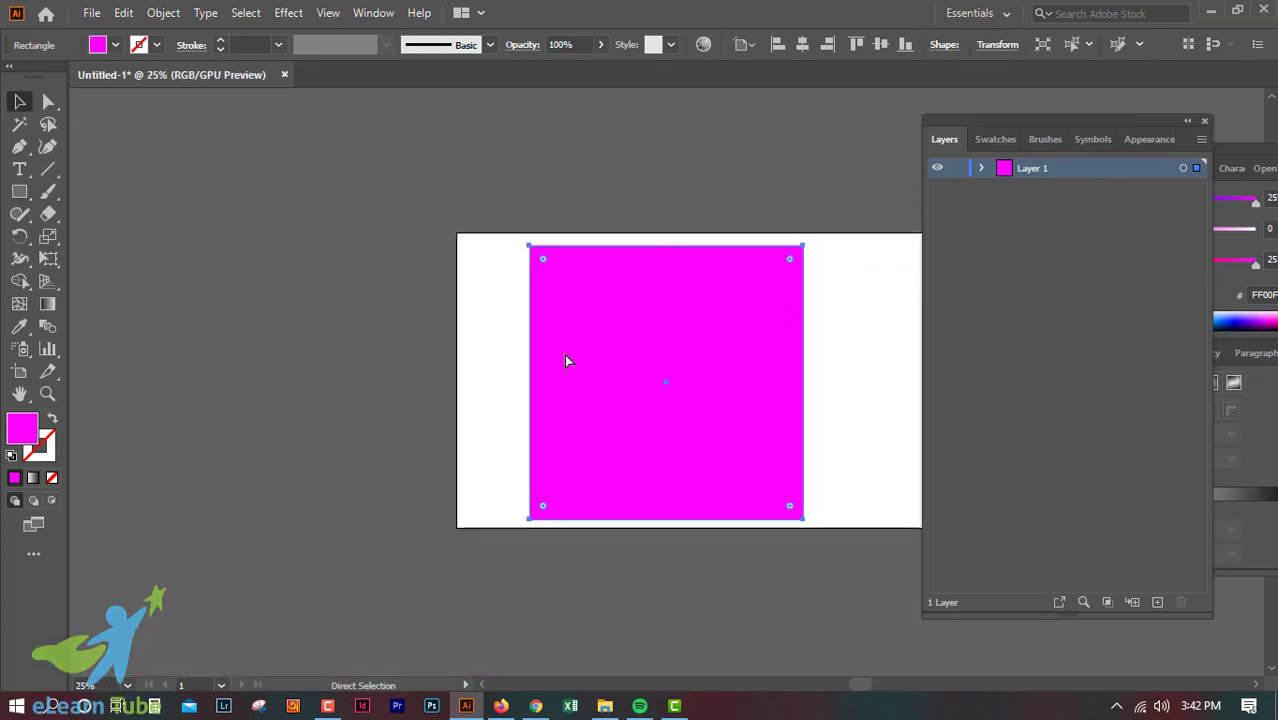
key("ctrl+plus")
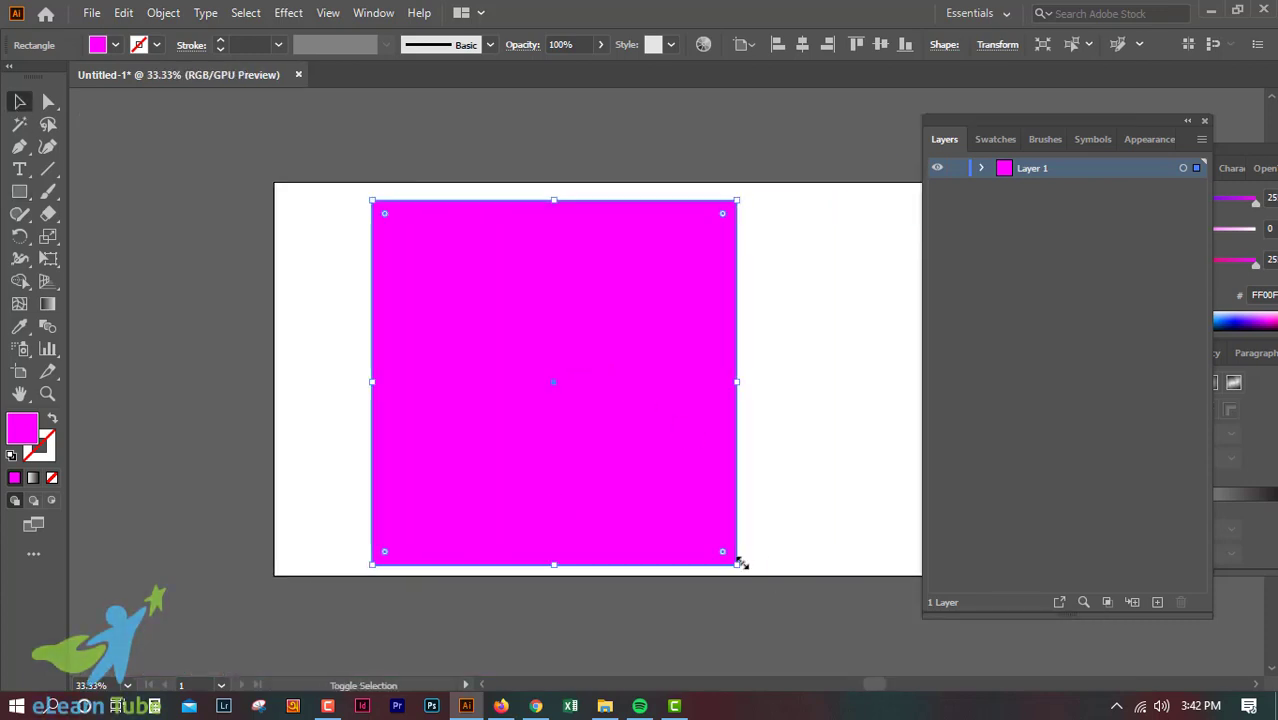
left_click(740, 560)
left_click(722, 562)
mouse_move(736, 566)
left_mouse_down()
mouse_move(668, 475)
mouse_move(656, 479)
mouse_move(670, 496)
left_mouse_up()
left_click_drag(591, 391, 641, 383)
key("ctrl+plus")
key("ctrl+z")
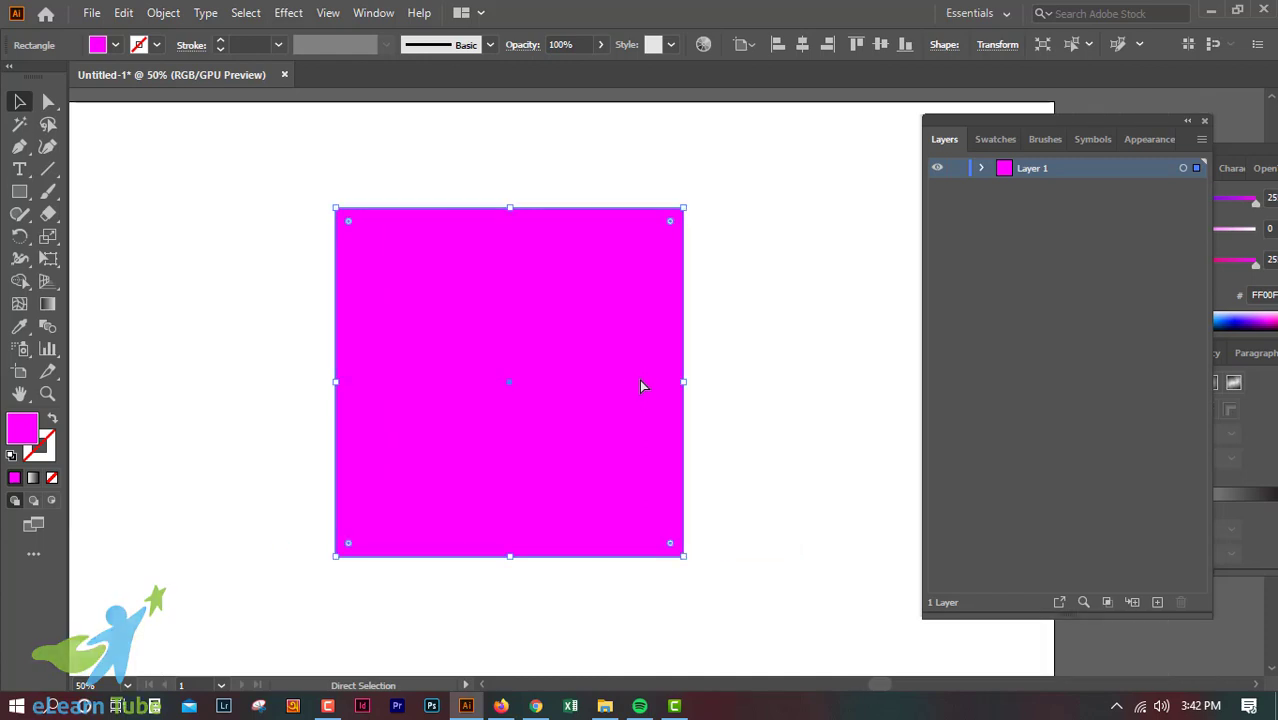
Add a -50 px inset Offset Path copy inside the magenta square
left_click(165, 13)
mouse_move(260, 536)
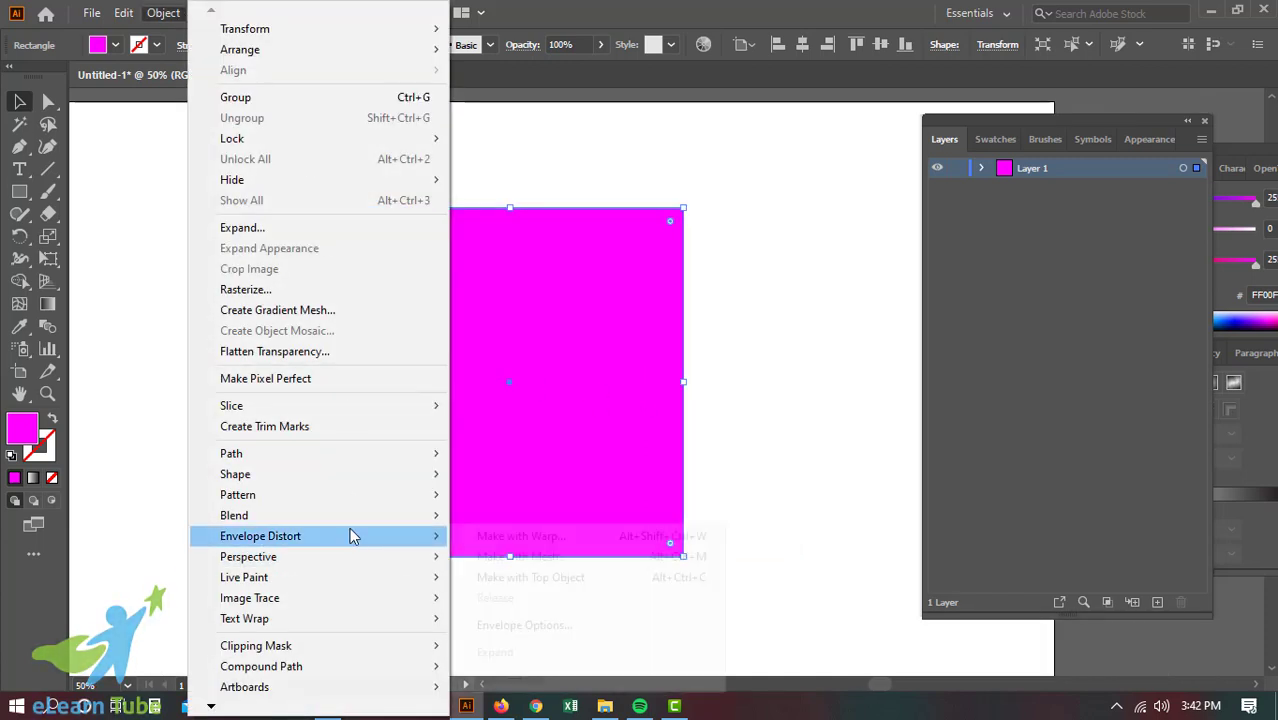
left_click(530, 527)
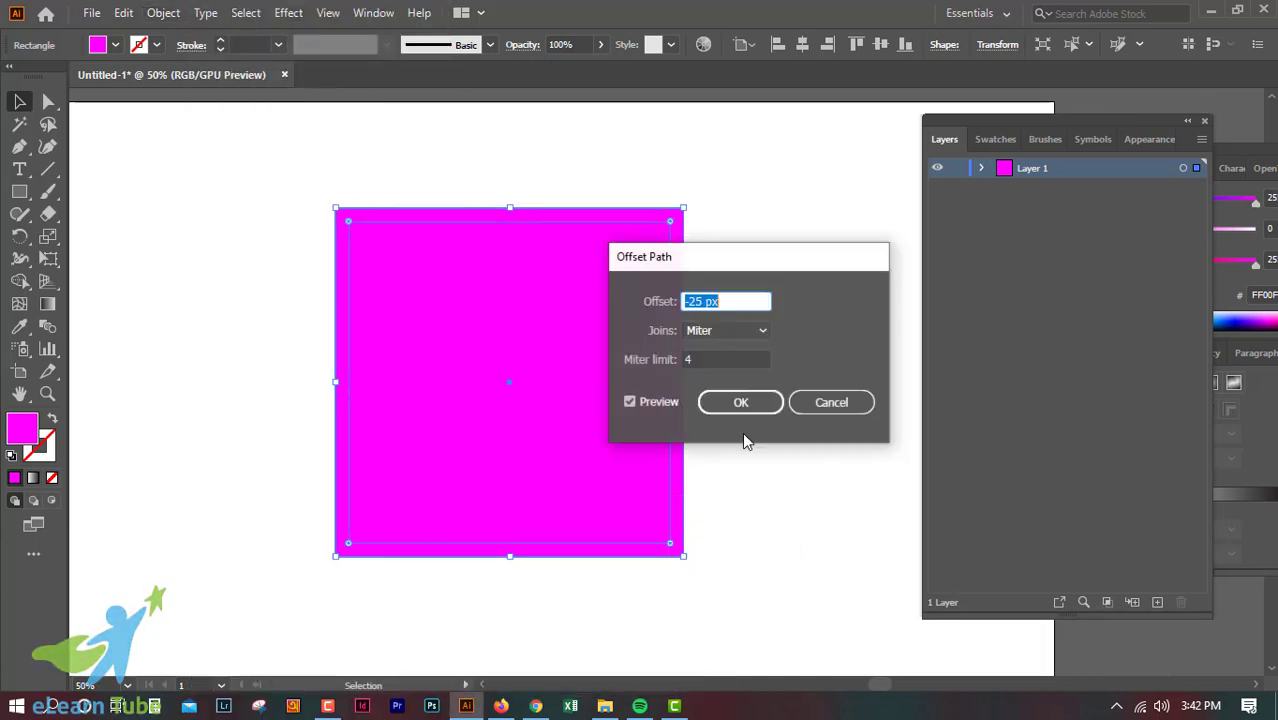
left_click(701, 301)
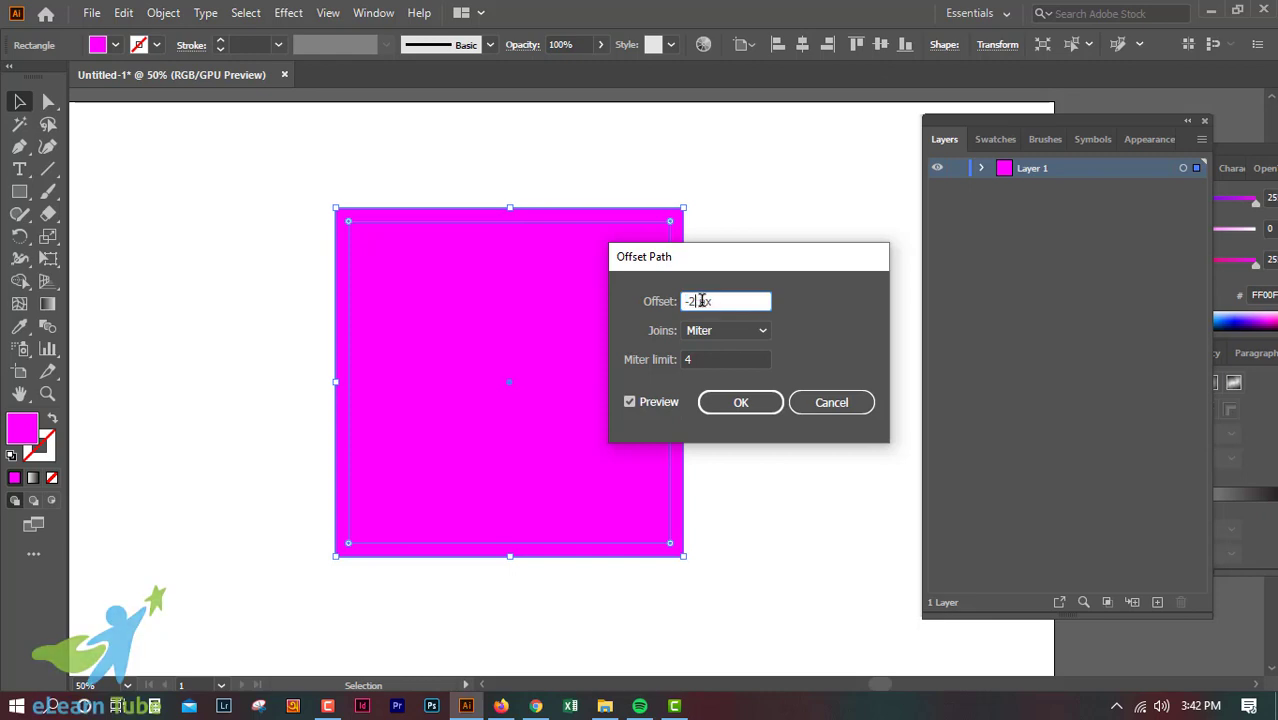
type("-50")
left_click(754, 400)
Turn the inset path into a guide and lock it
right_click(655, 397)
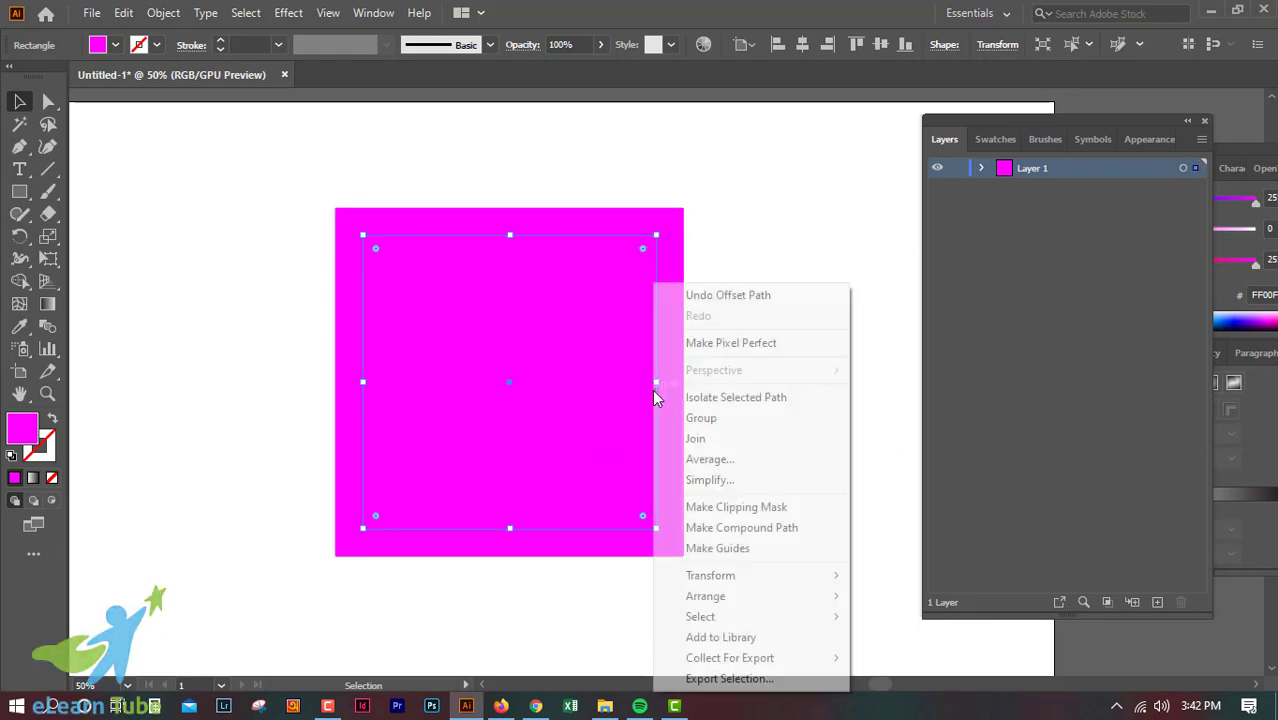
left_click(733, 543)
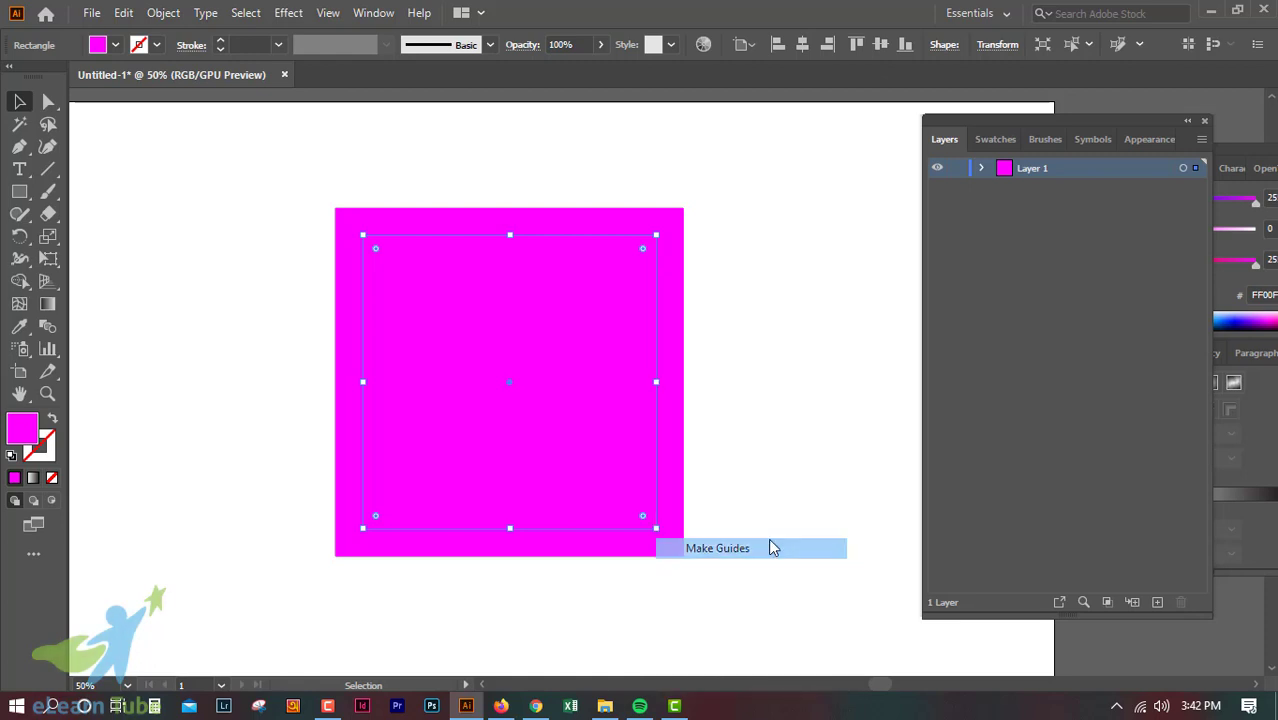
right_click(655, 428)
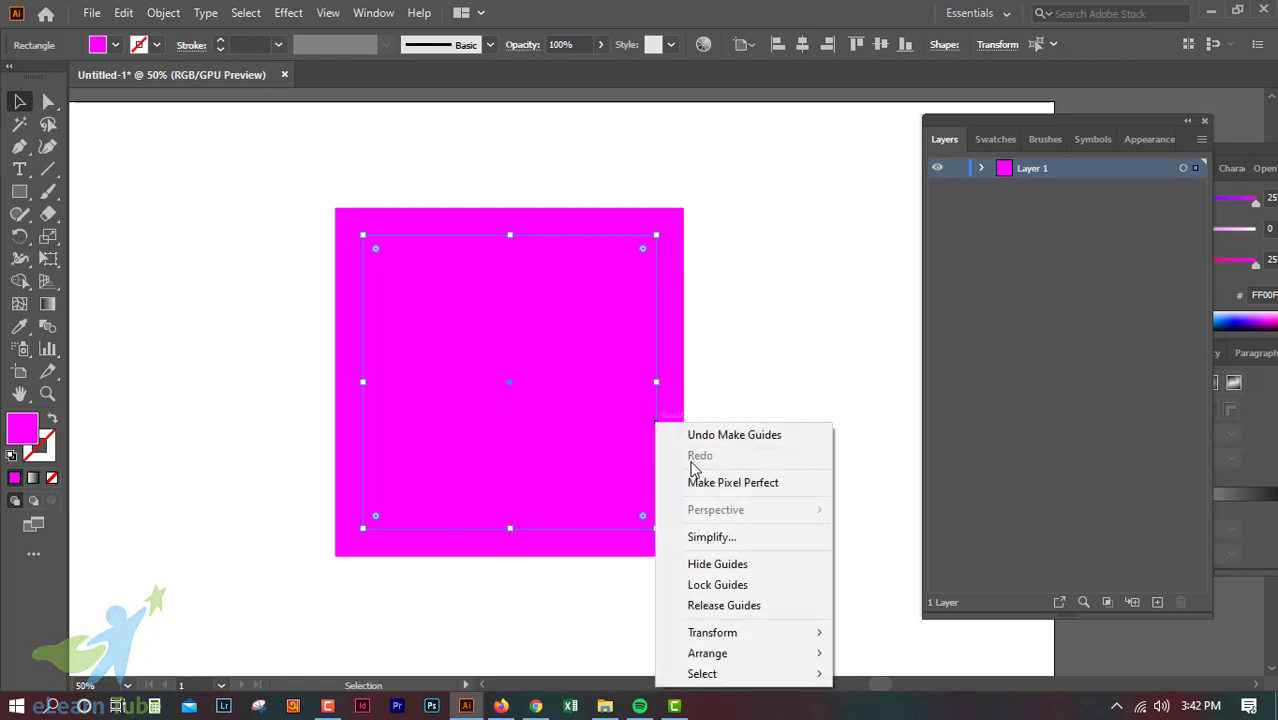
left_click(754, 590)
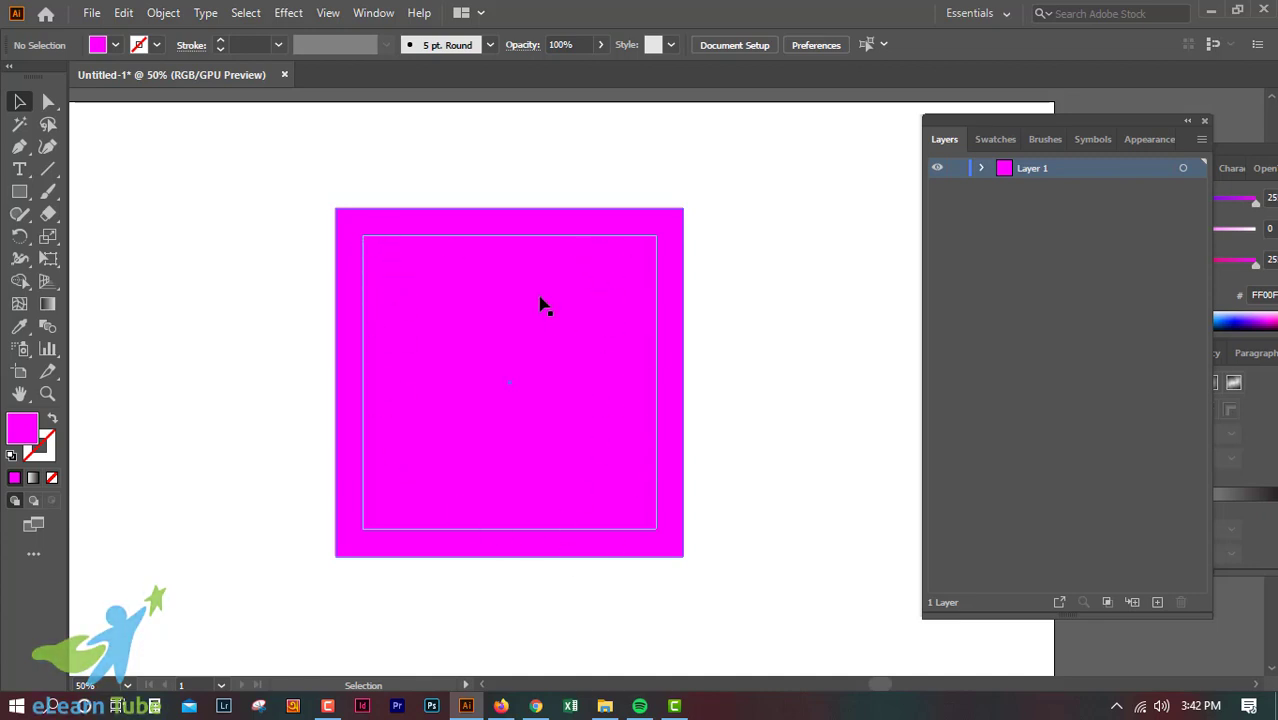
Zoom in, select the magenta square, and nudge it slightly right
key("ctrl+plus")
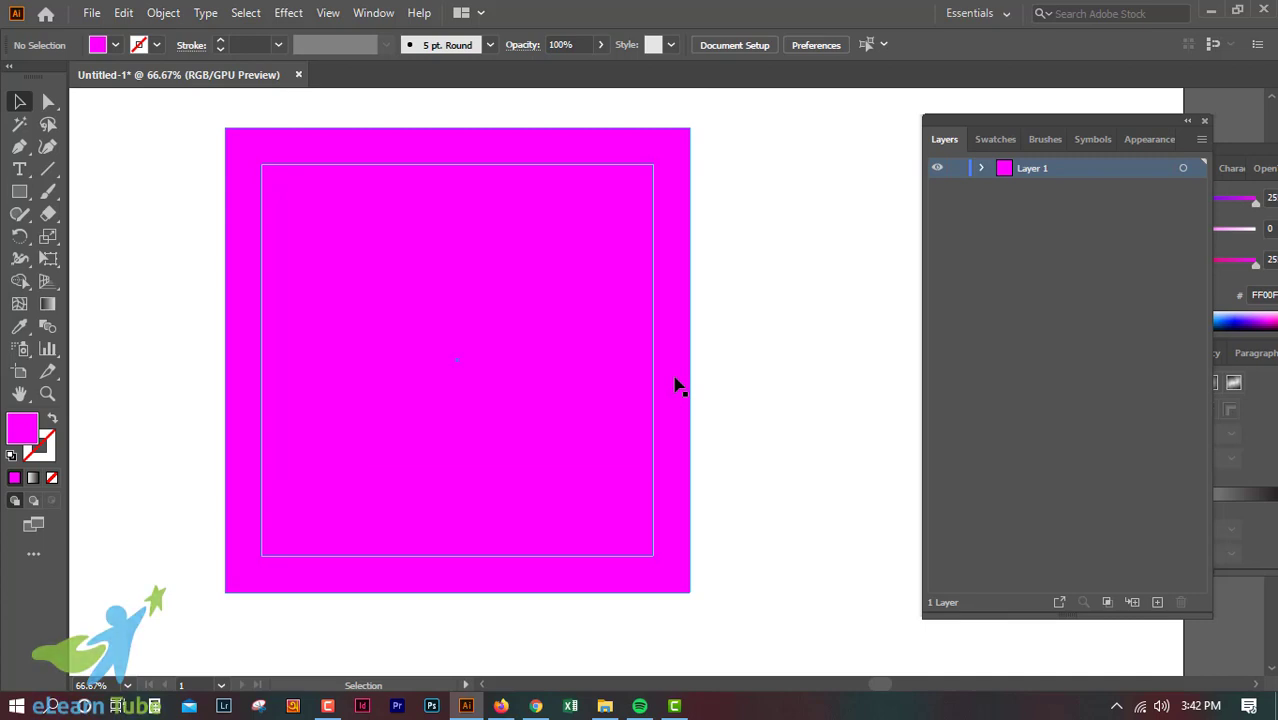
scroll(676, 386, "up", 1)
scroll(676, 386, "left", 2)
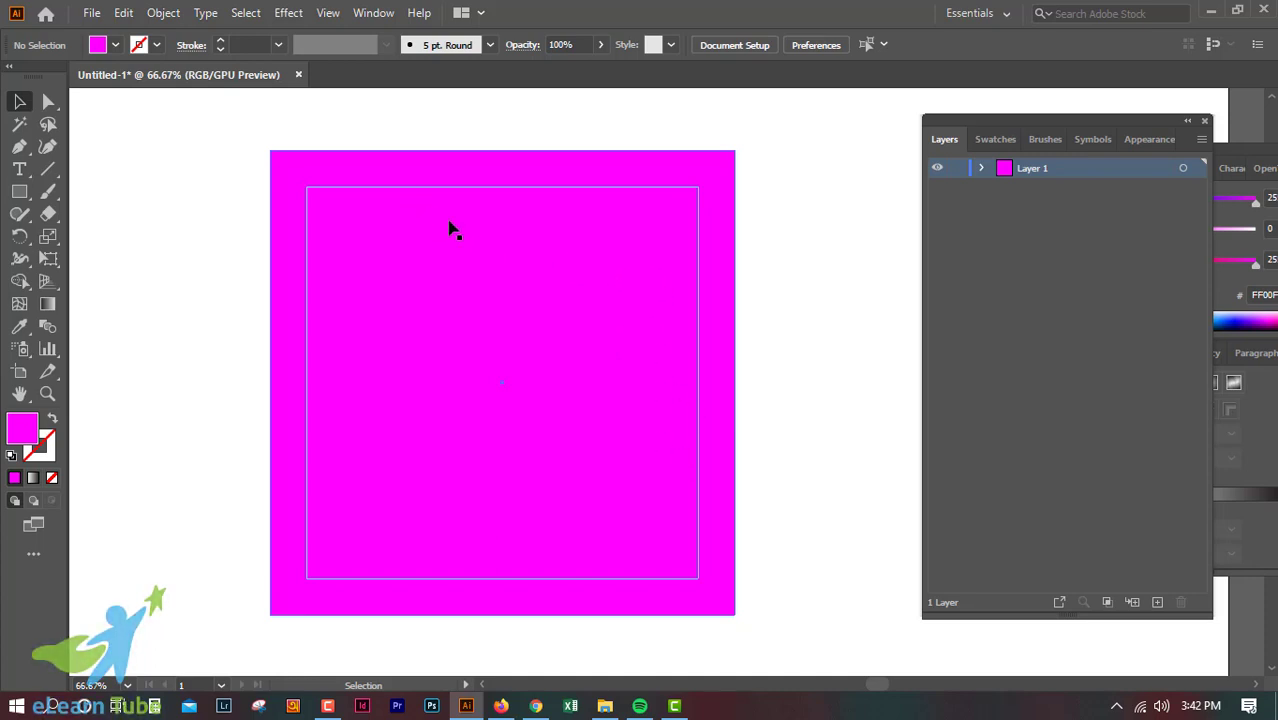
left_click(405, 191)
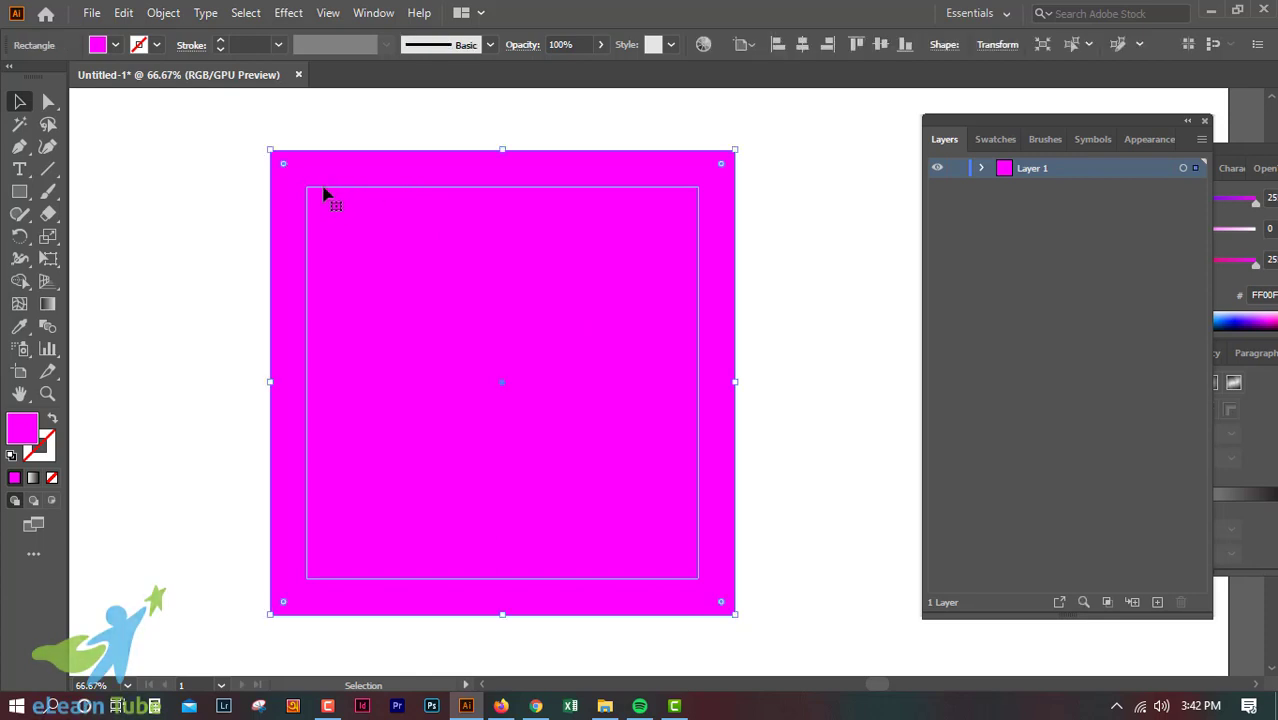
left_click(784, 378)
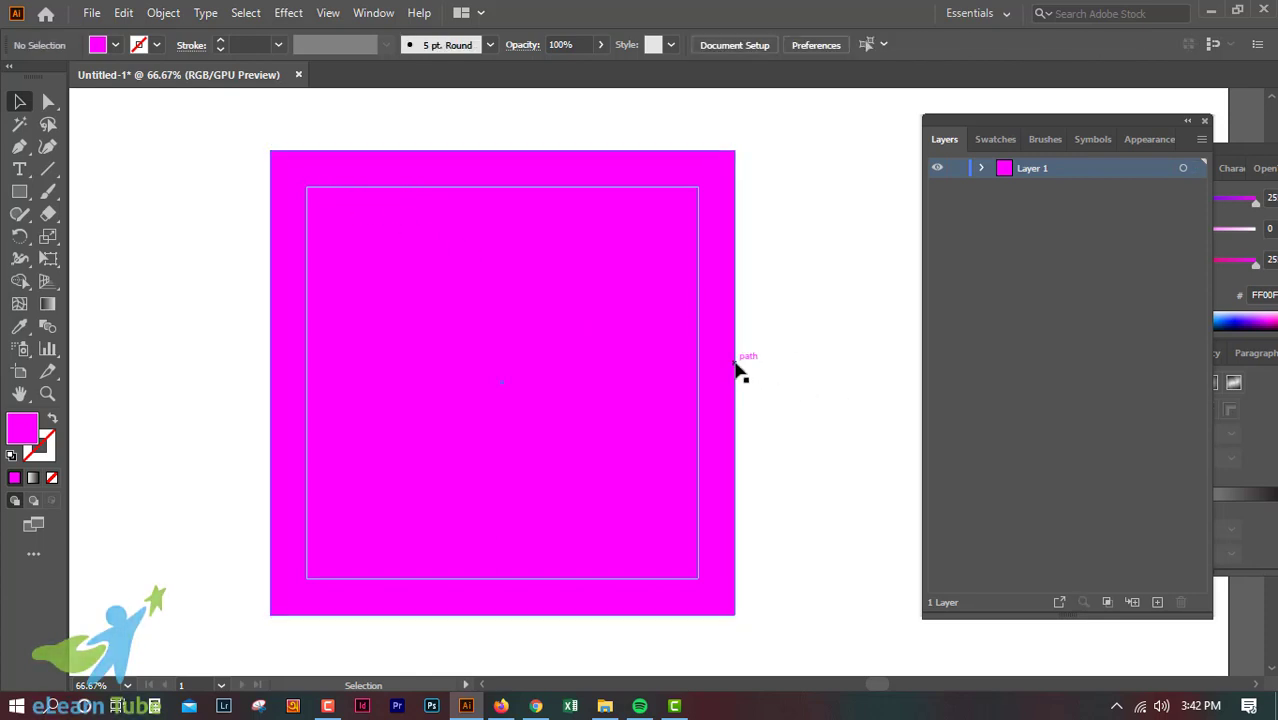
left_click(736, 366)
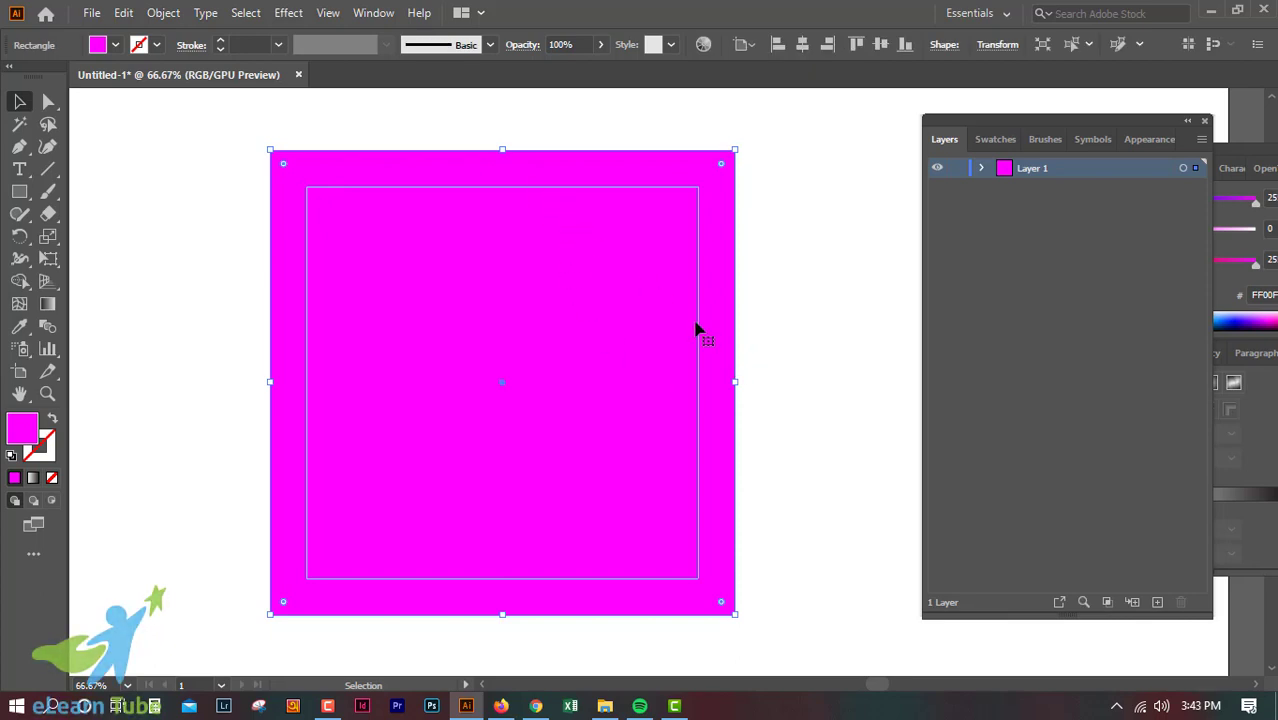
left_click_drag(698, 331, 722, 359)
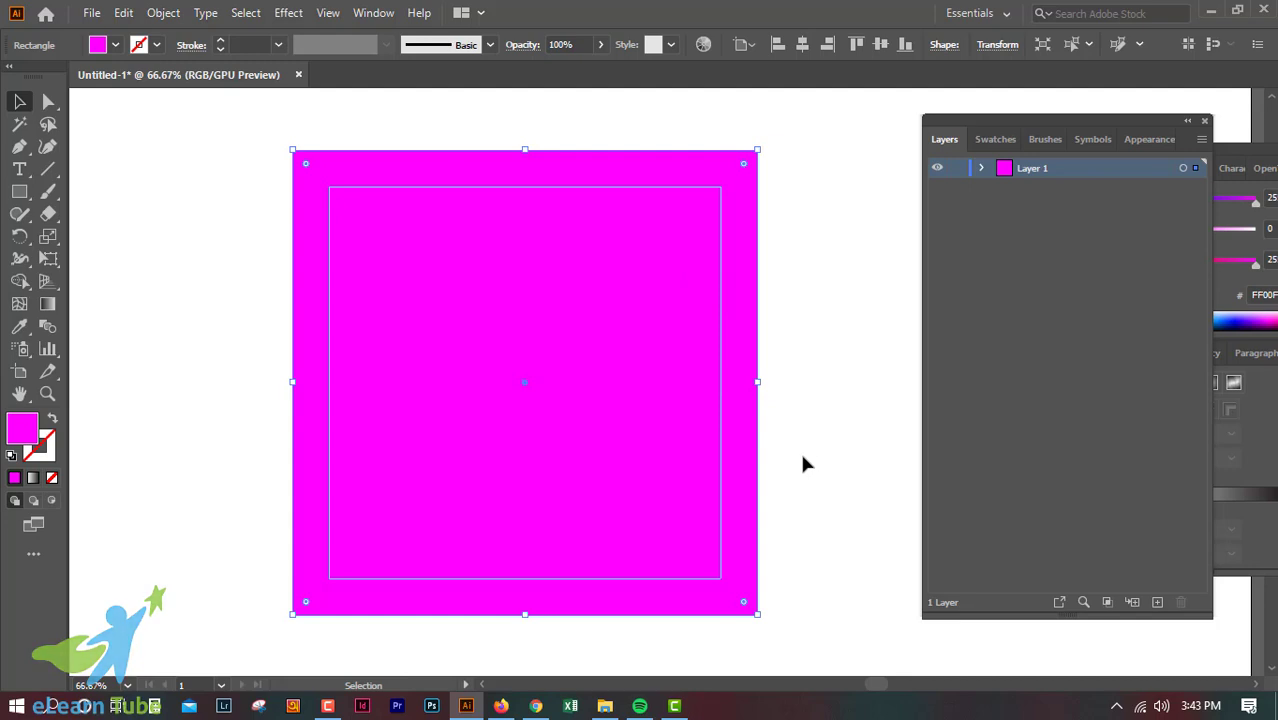
Delete the magenta square, then unlock and delete the guide rectangle, leaving a blank artboard
key("Delete")
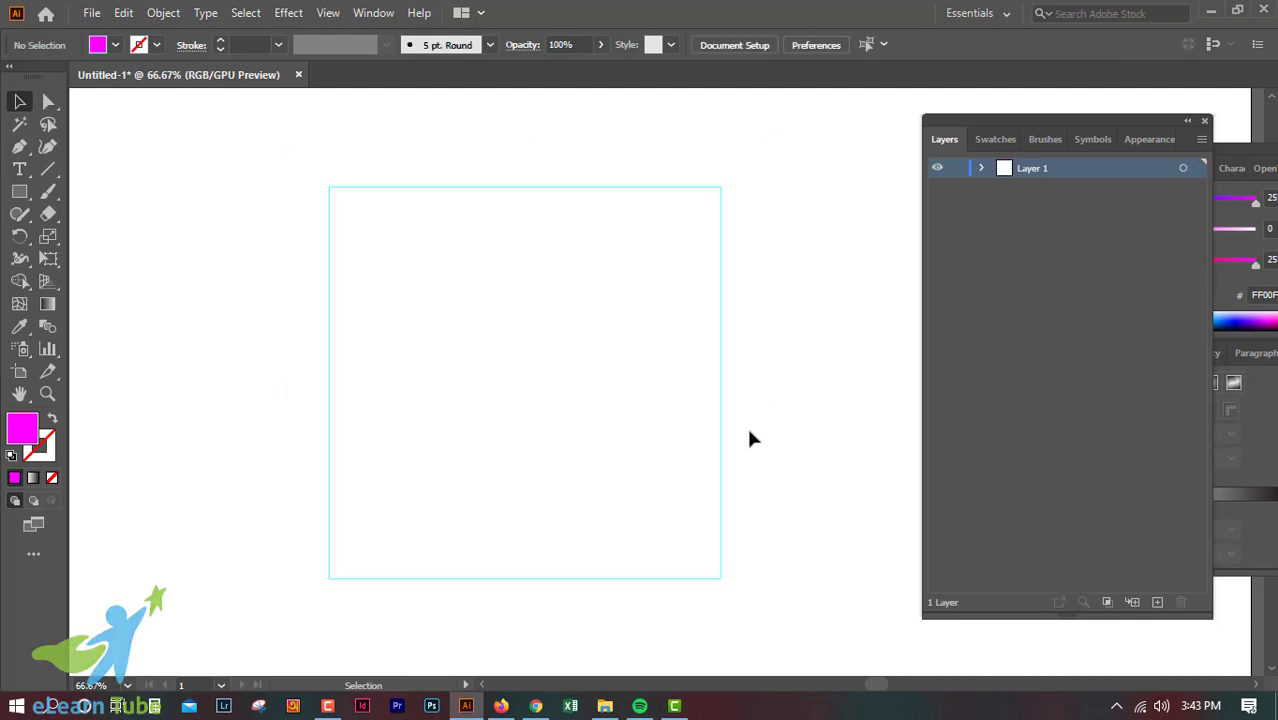
right_click(714, 400)
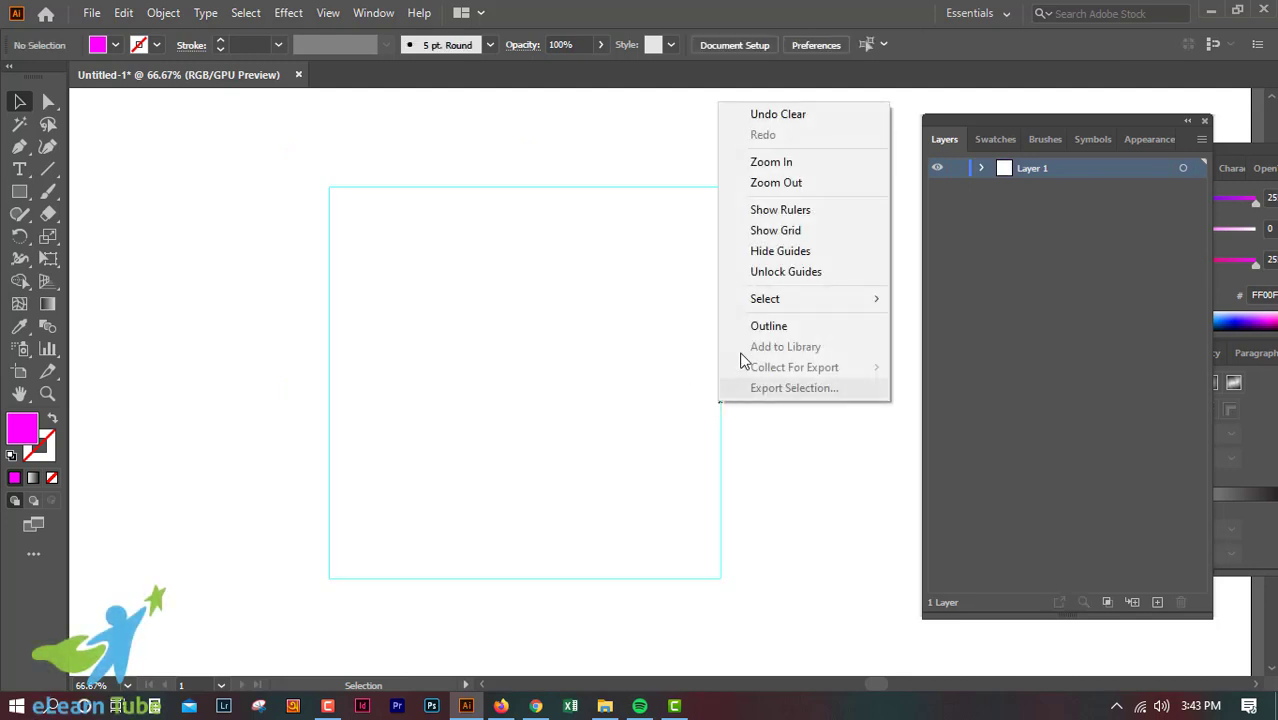
left_click(770, 271)
left_click_drag(718, 364, 793, 450)
key("Delete")
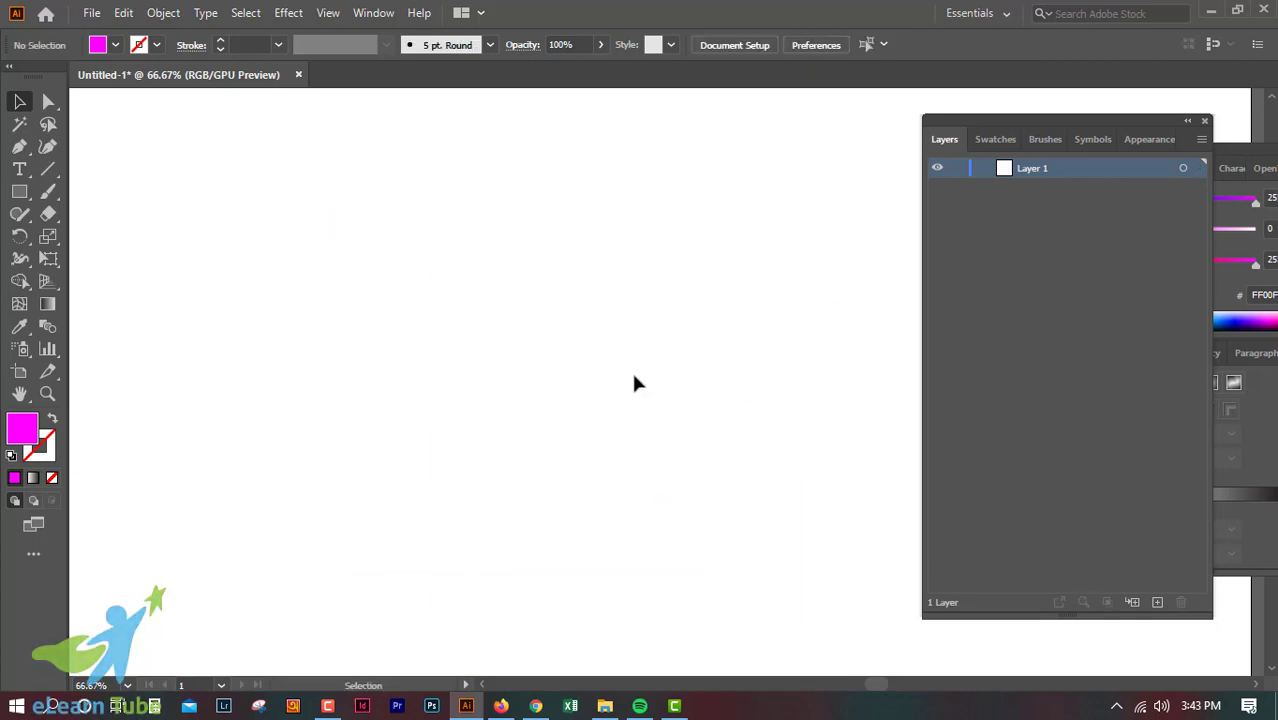
key("ctrl+minus")
key("ctrl+minus")
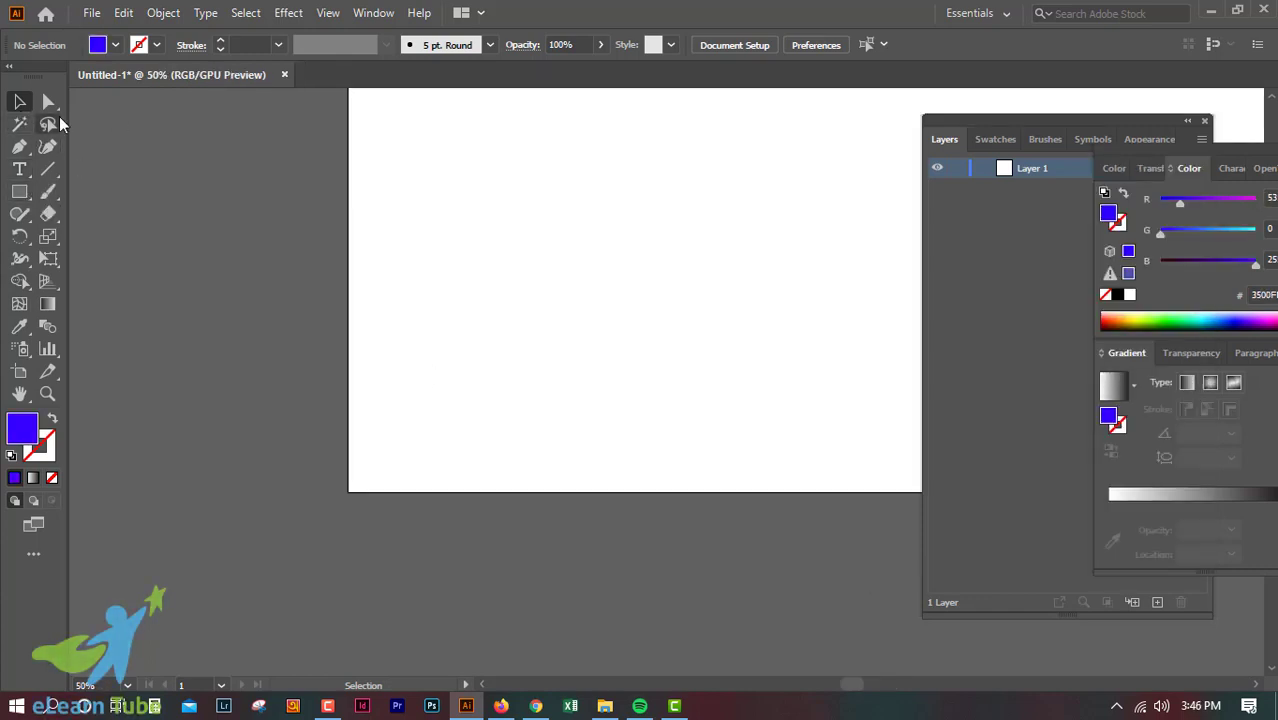
left_click(19, 146)
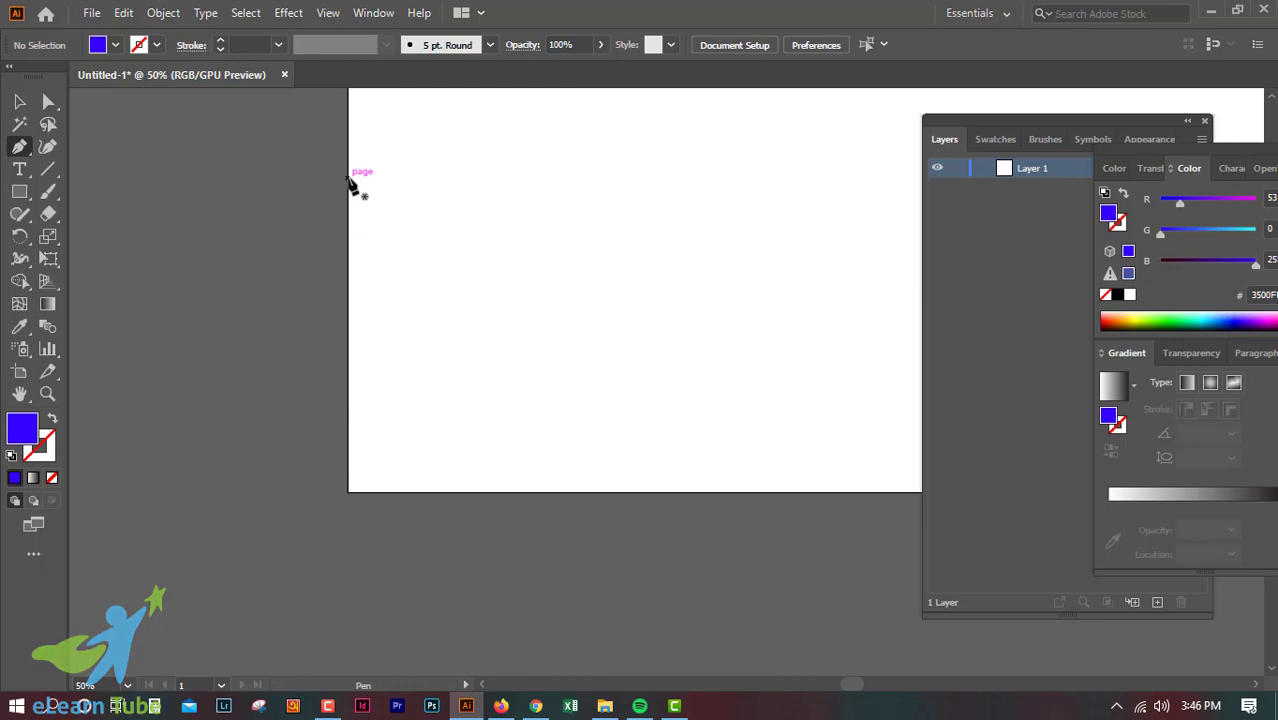
Draw a blue triangle in the bottom-left corner with a concave curved upper edge
left_click(348, 178)
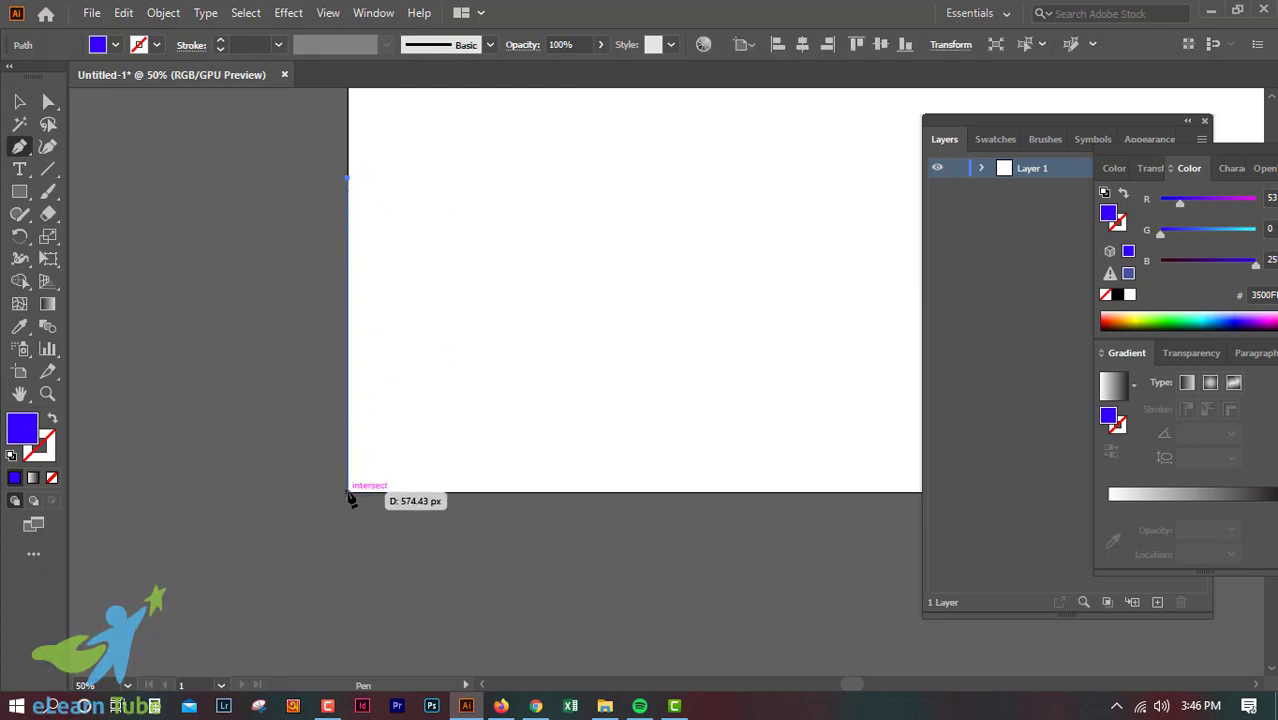
left_click(349, 492)
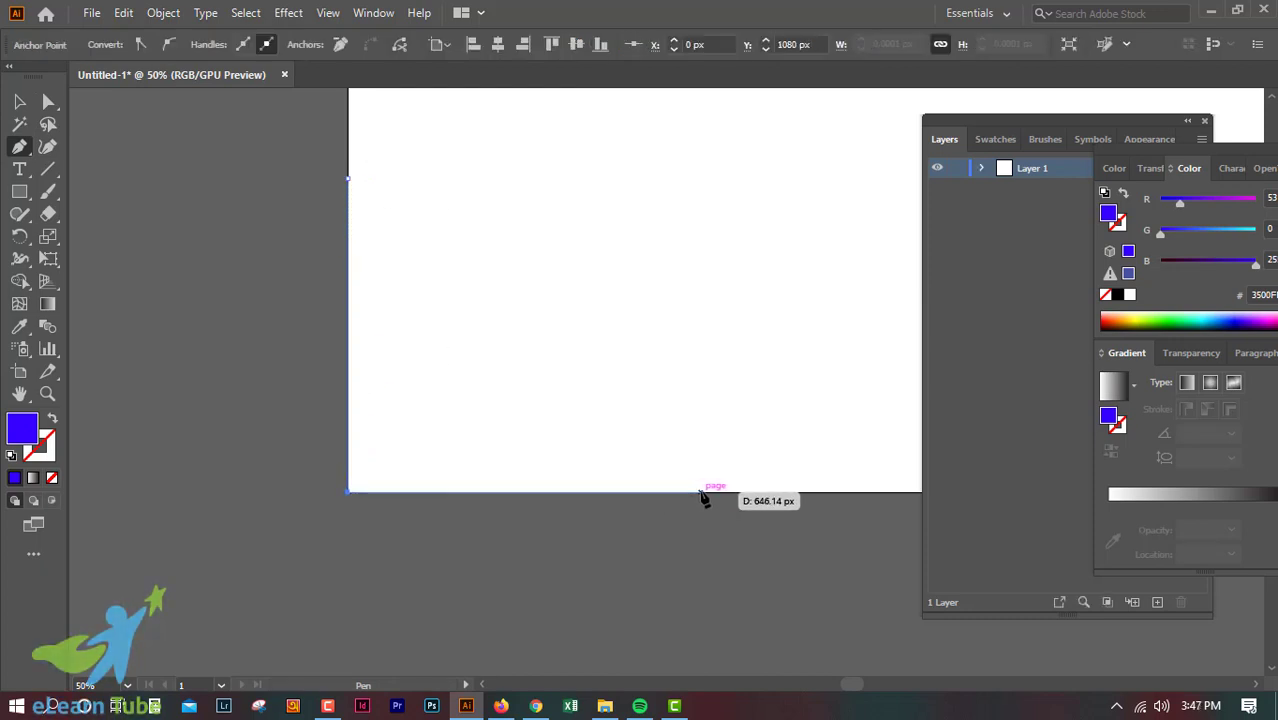
left_click(701, 492)
left_click_drag(348, 178, 343, 115)
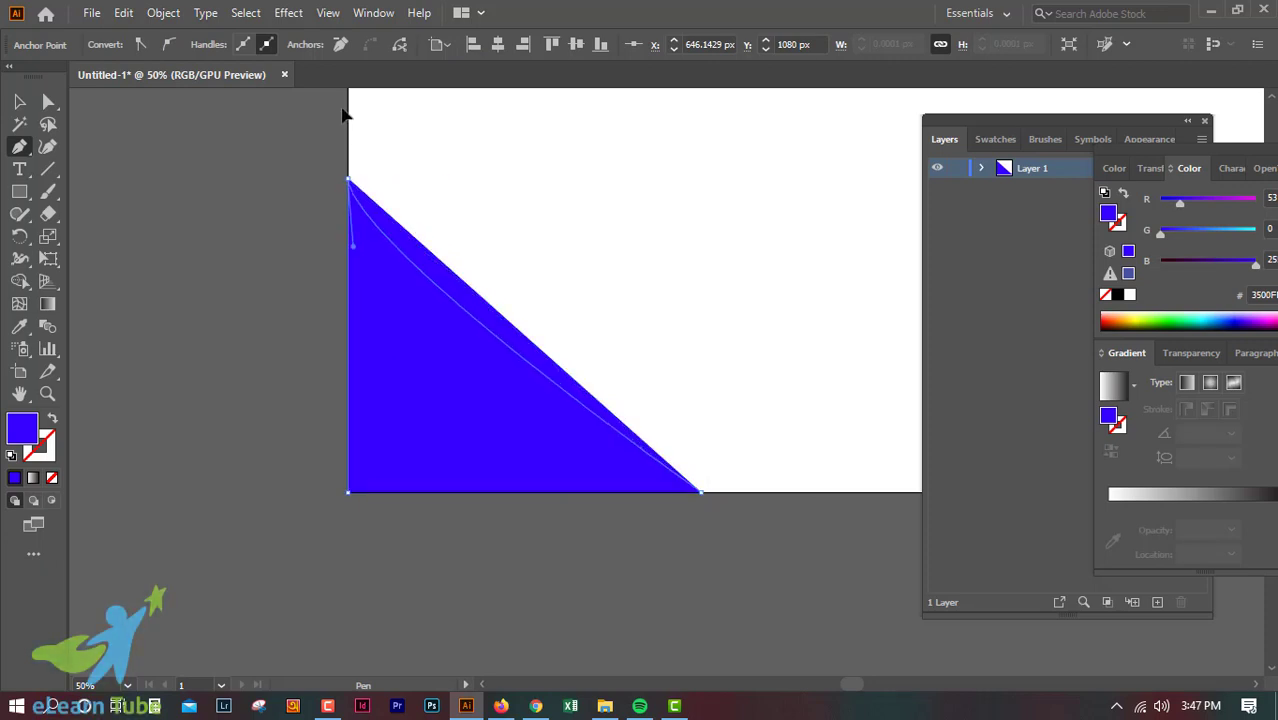
scroll(343, 115, "up", 5)
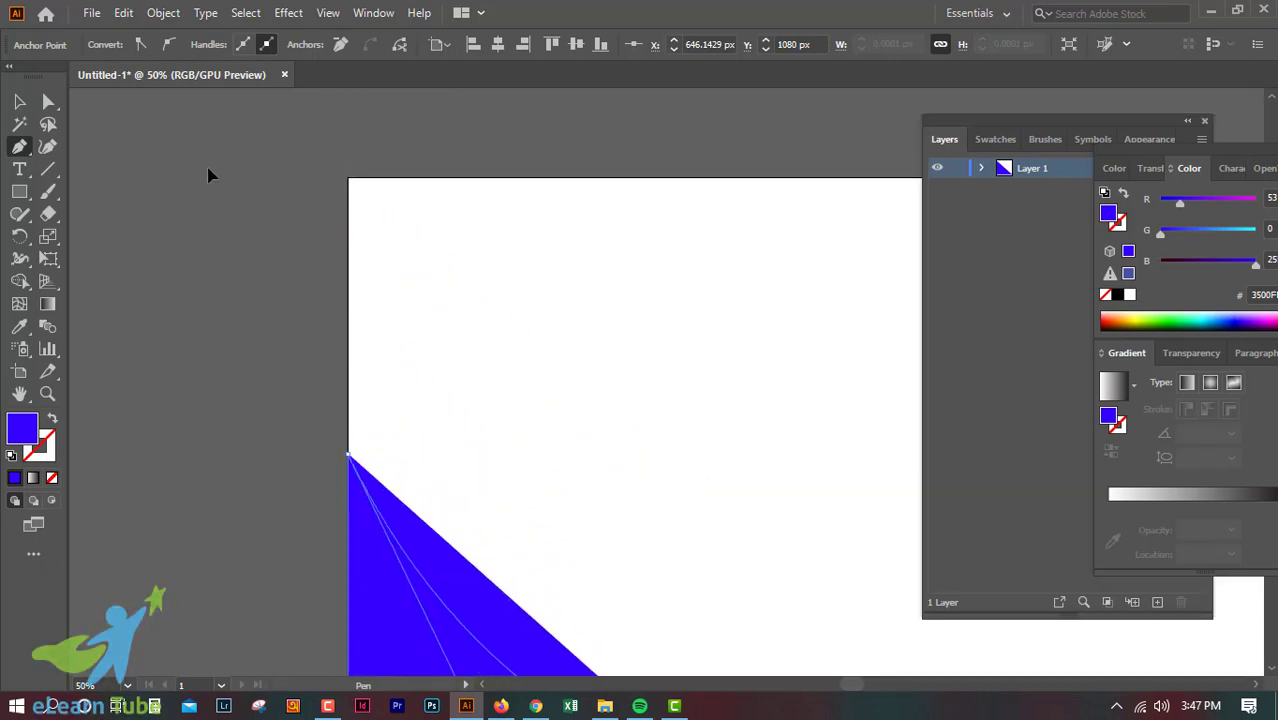
scroll(208, 175, "down", 1)
scroll(294, 208, "down", 3)
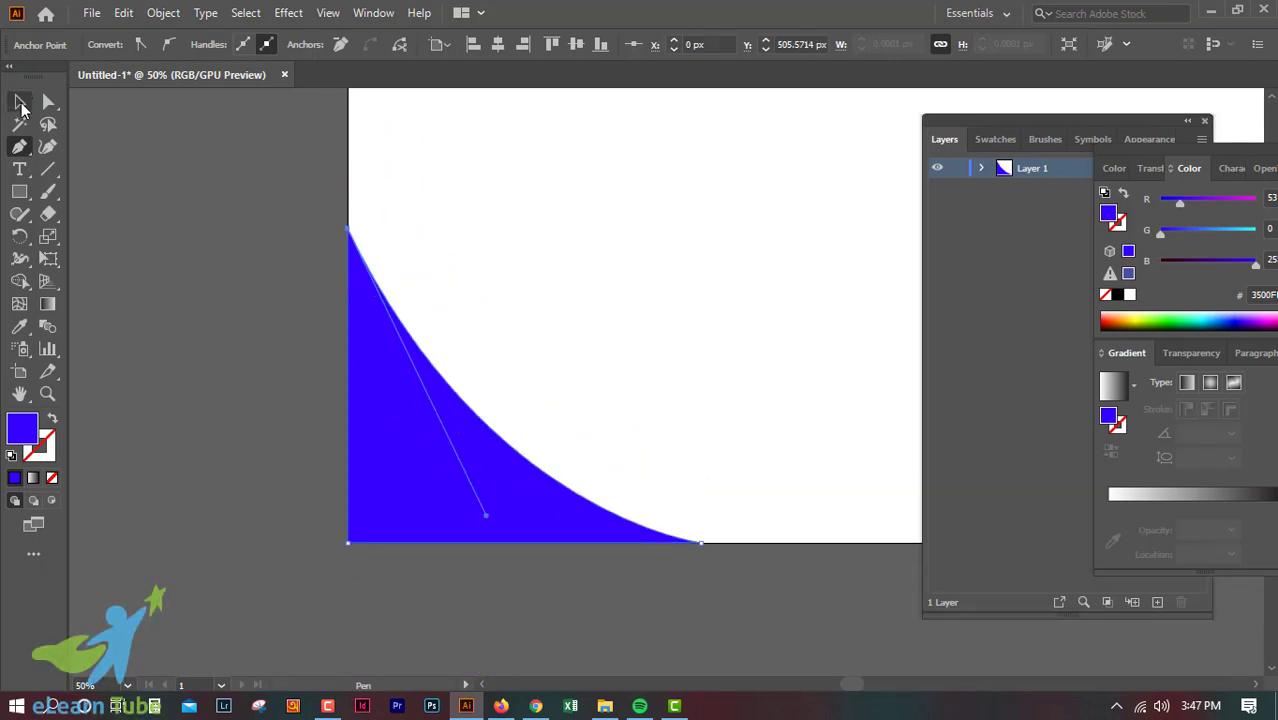
left_click(20, 103)
left_click(290, 365)
left_click(491, 508)
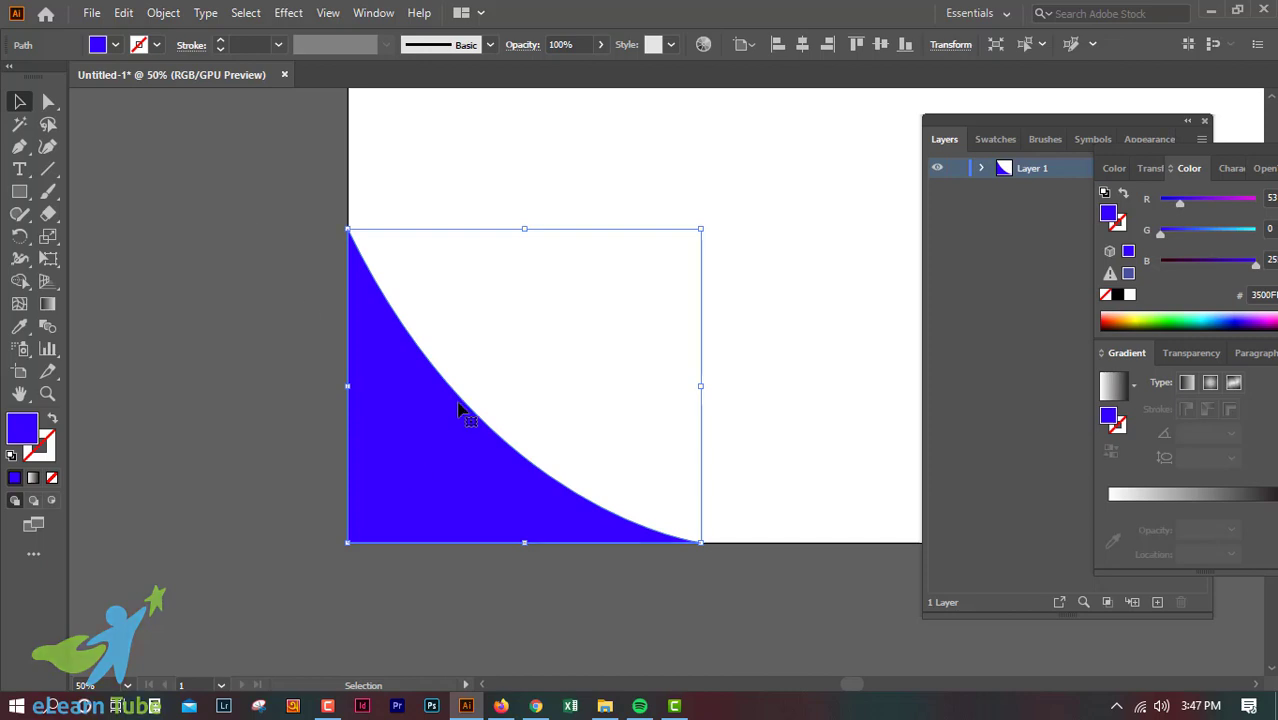
Create a -50 px Offset Path copy of the blue shape and fill it cyan (G 255)
left_click(163, 12)
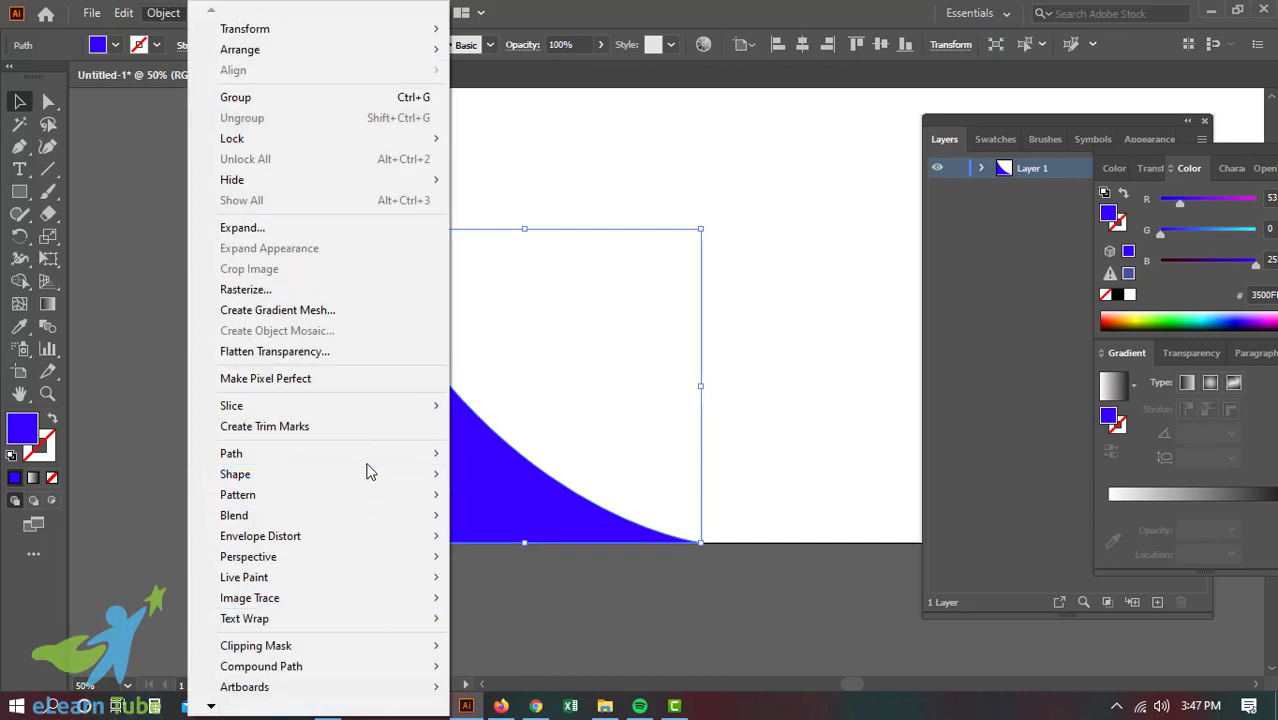
mouse_move(300, 453)
left_click(520, 522)
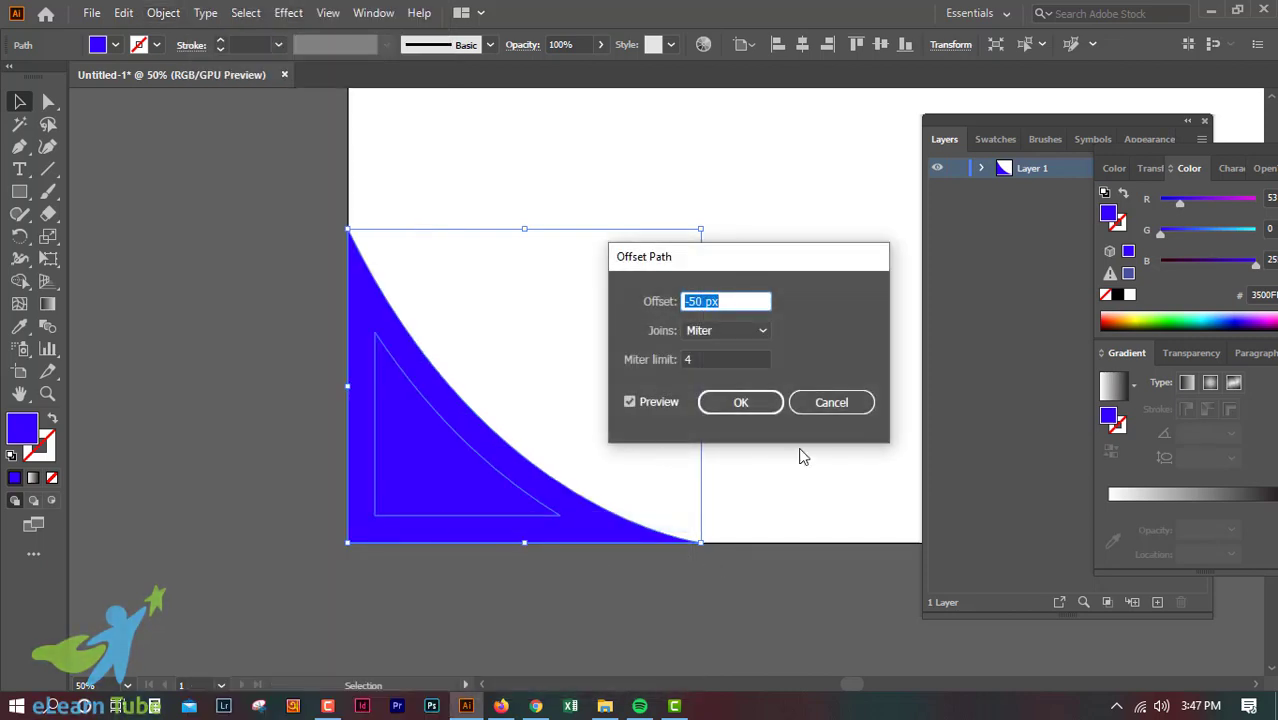
left_click(743, 404)
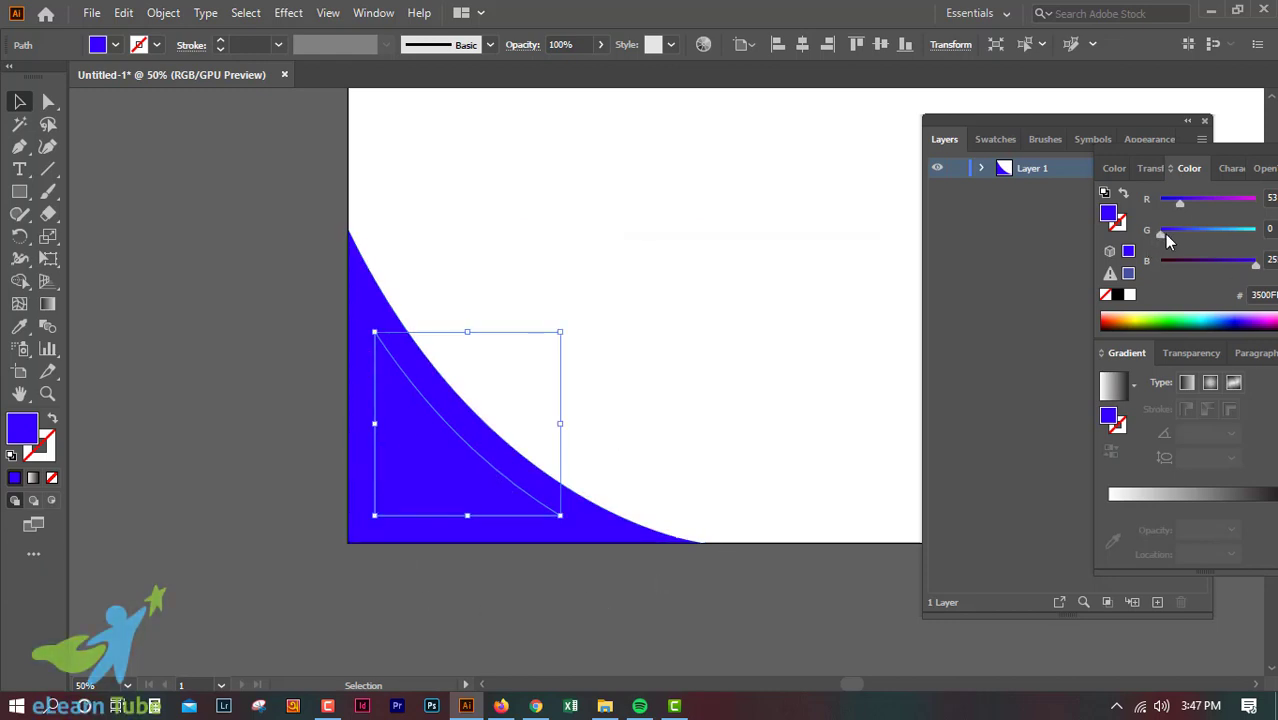
left_click_drag(1158, 232, 1256, 230)
left_click(335, 495)
Move the cyan shape into the bottom-left corner, leaving a blue curved band
scroll(343, 597, "down", 3)
left_click_drag(416, 368, 394, 391)
left_click(403, 525)
key("ctrl+z")
left_click(480, 572)
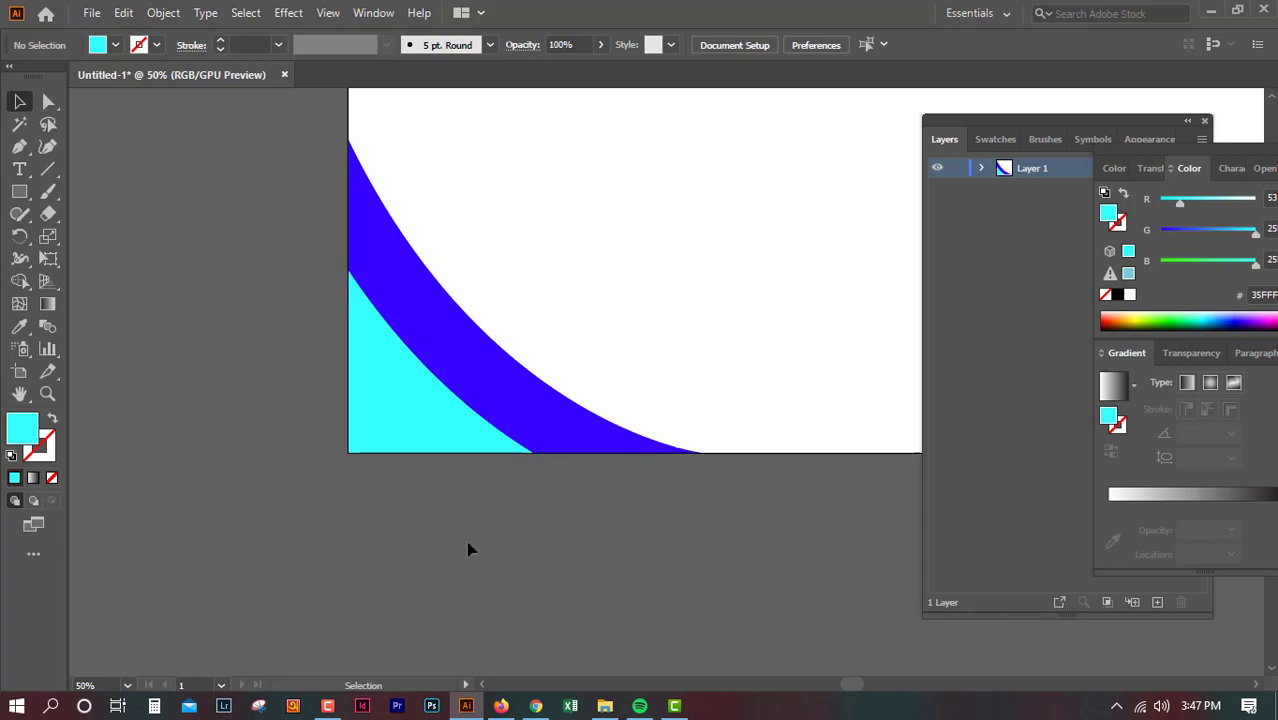
Select the blue arc and cyan shapes, making the cyan shape slightly narrower
scroll(468, 530, "up", 1)
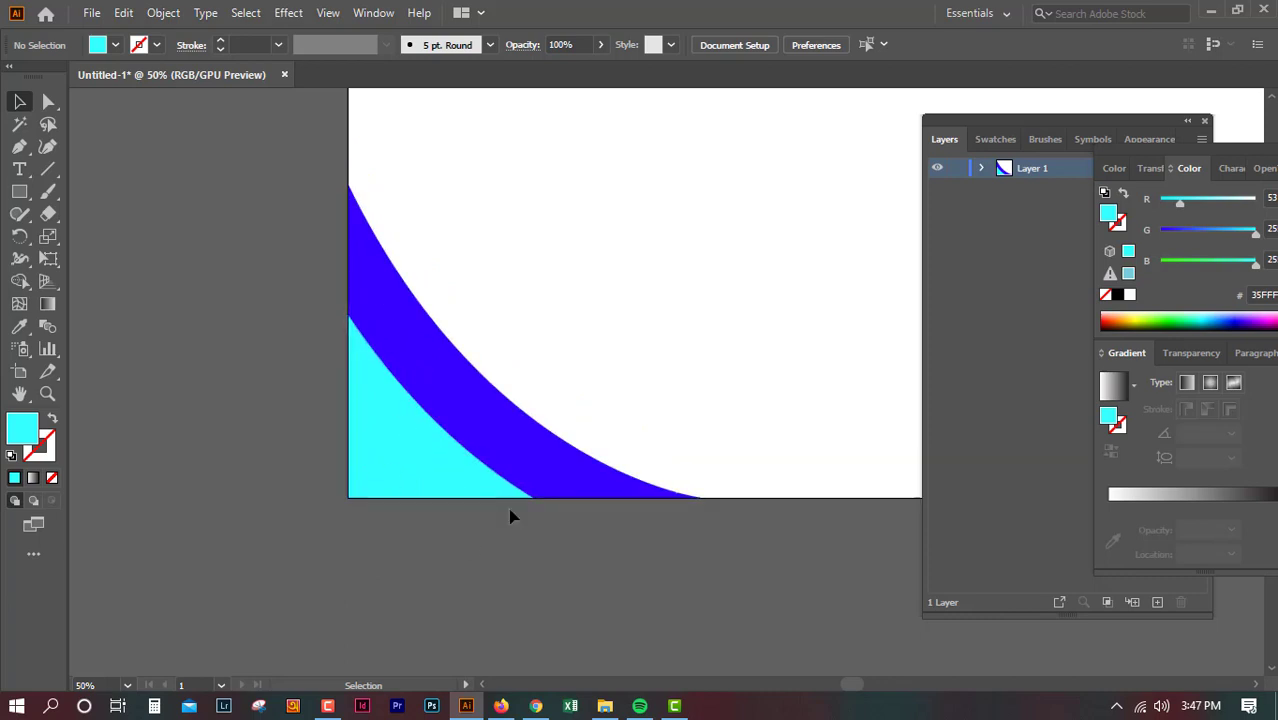
left_click(490, 422)
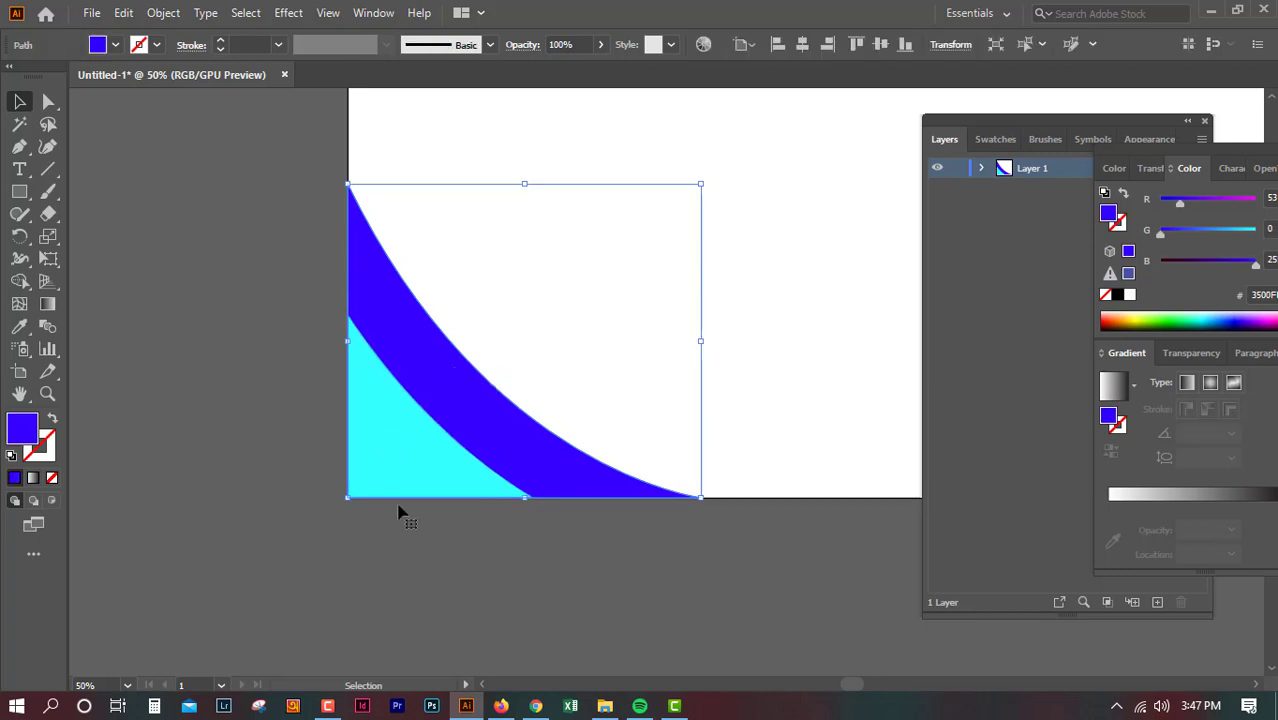
left_click(425, 567)
left_click(368, 455)
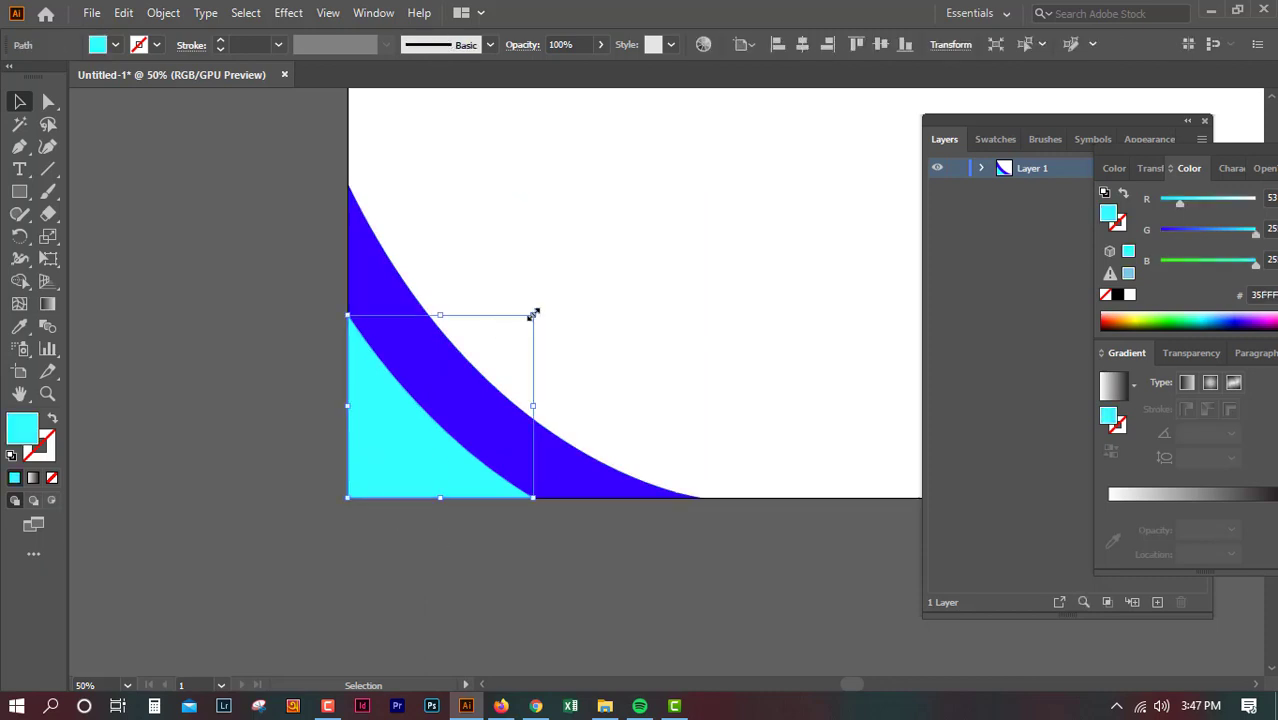
left_click_drag(533, 314, 530, 316)
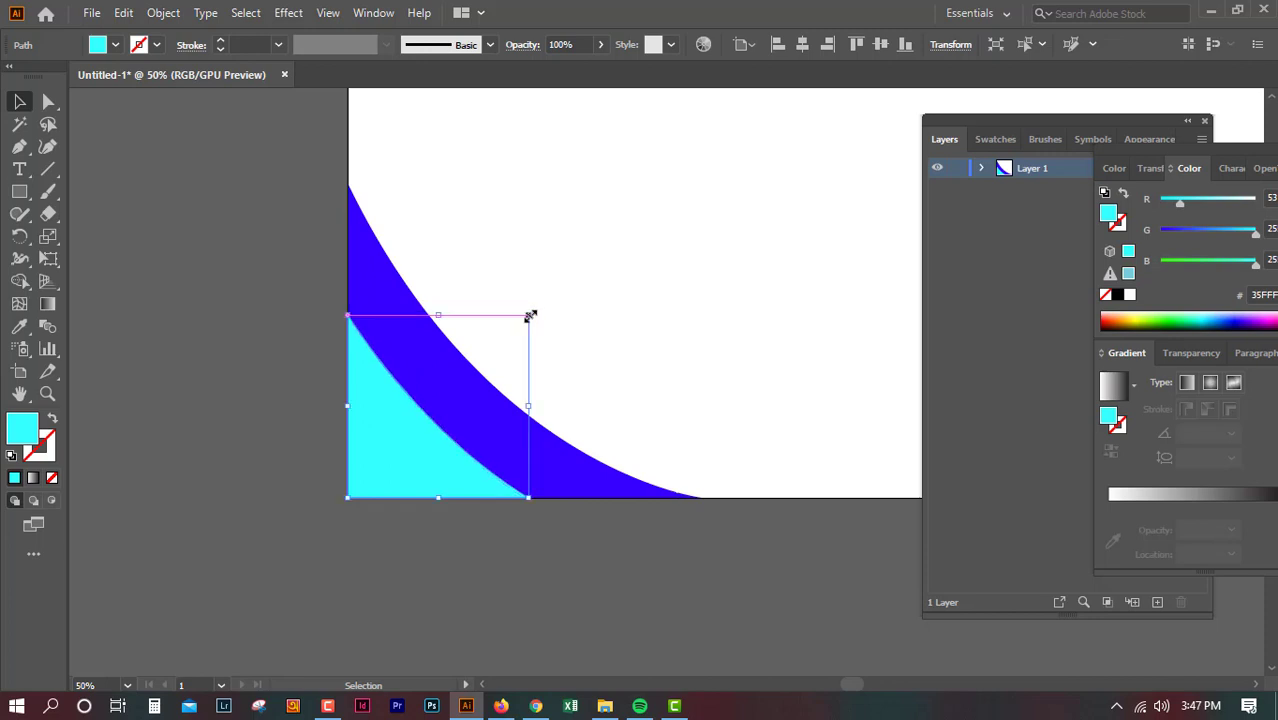
left_click(533, 525)
Select everything with Ctrl+A, delete both shapes, and zoom out
key("ctrl+a")
key("Delete")
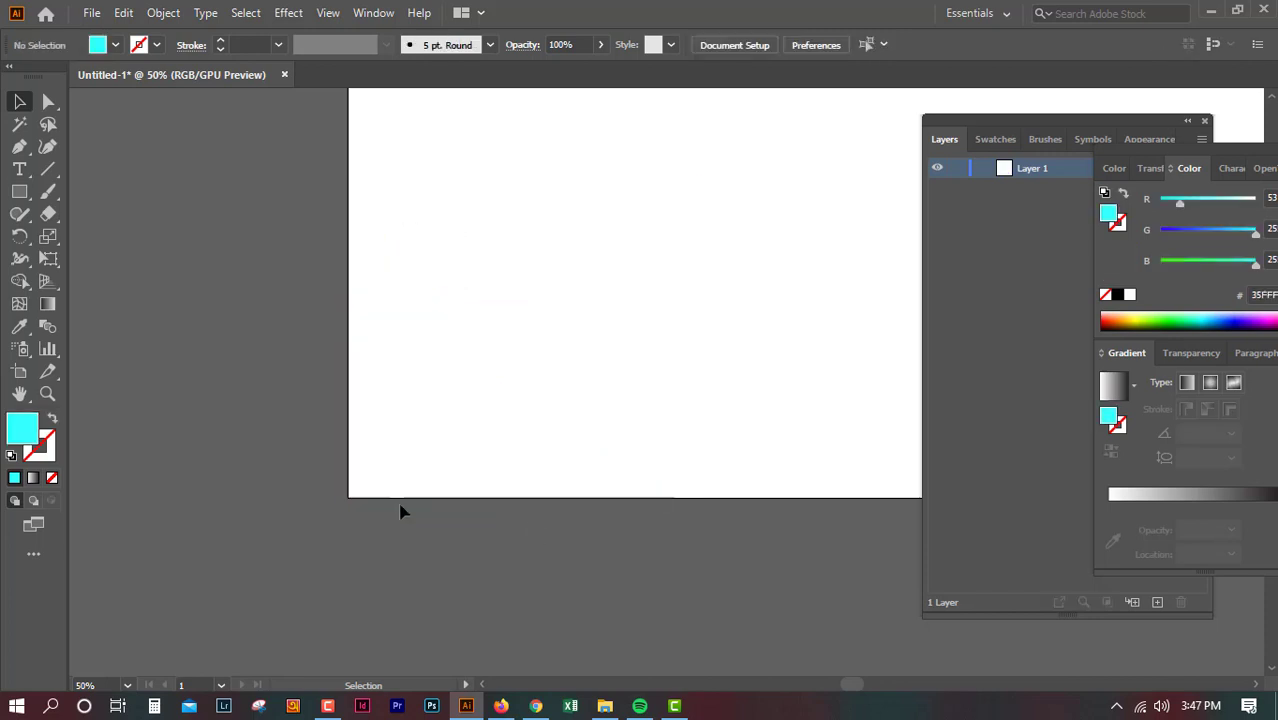
key("ctrl+minus")
Zoom to 33.33% and place black Lorem ipsum placeholder text on the artboard
scroll(402, 518, "right", 3)
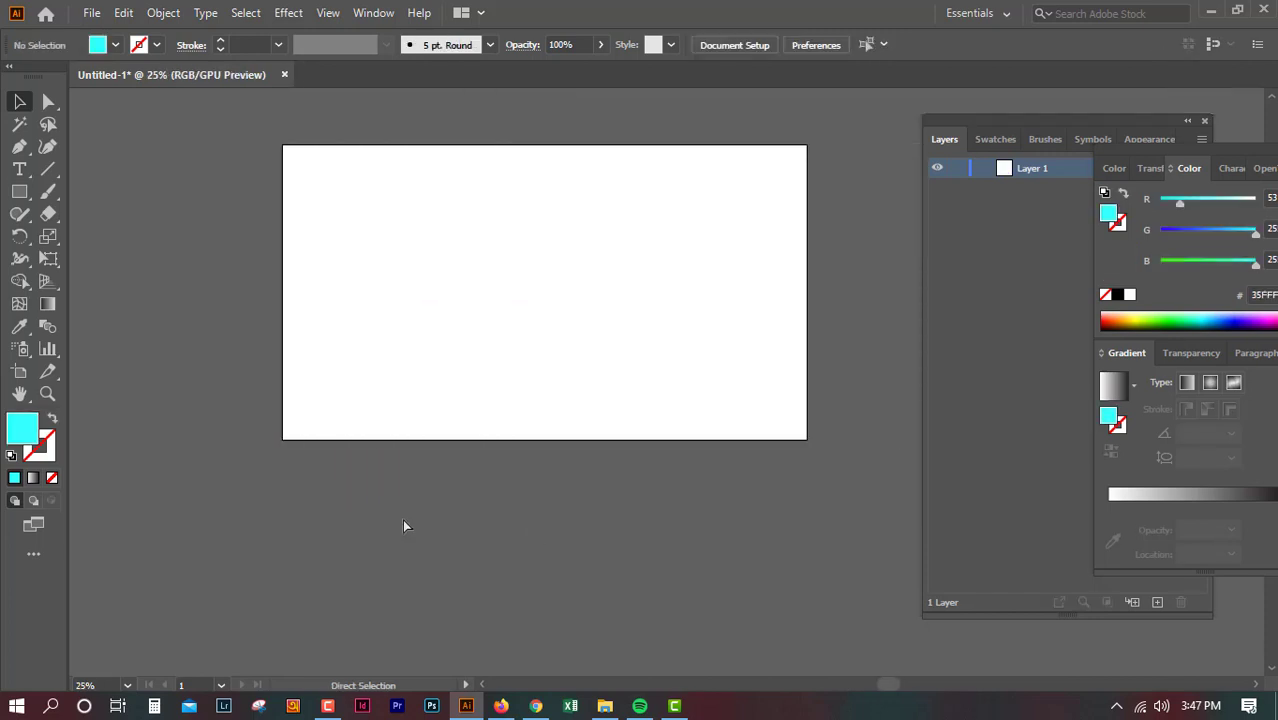
scroll(402, 519, "up", 2)
key("ctrl+plus")
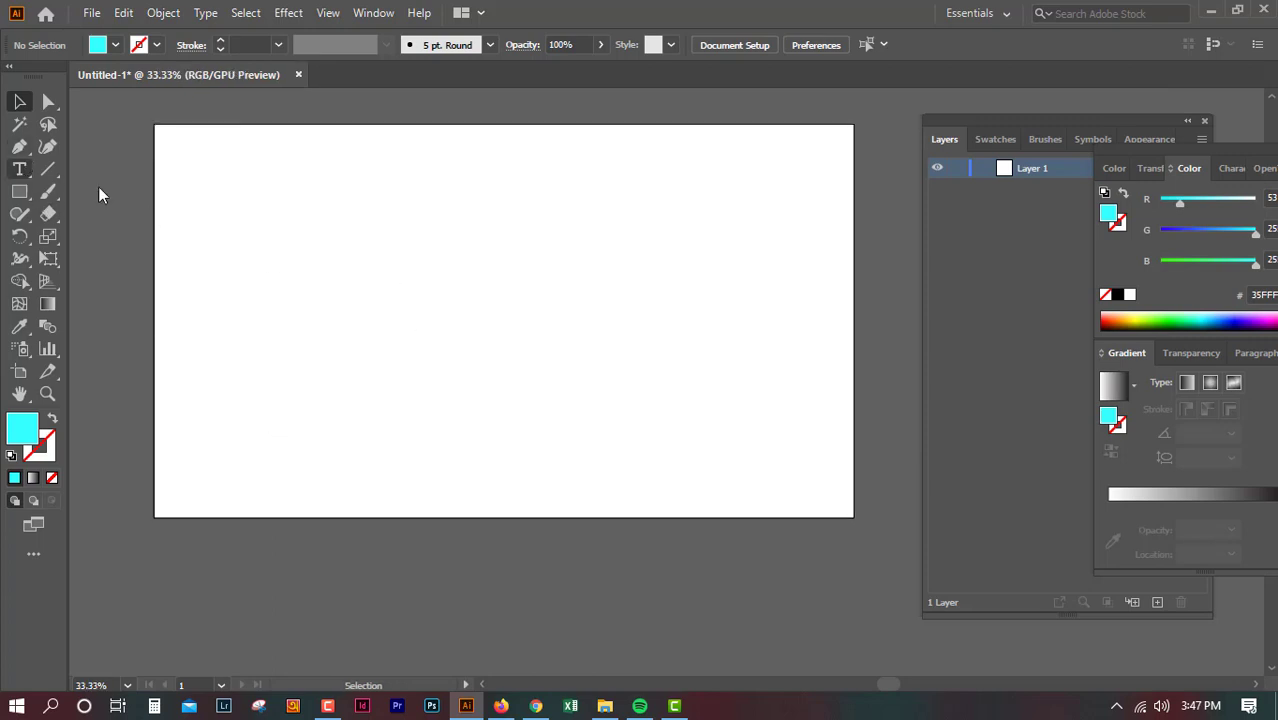
left_click(19, 170)
left_click(448, 264)
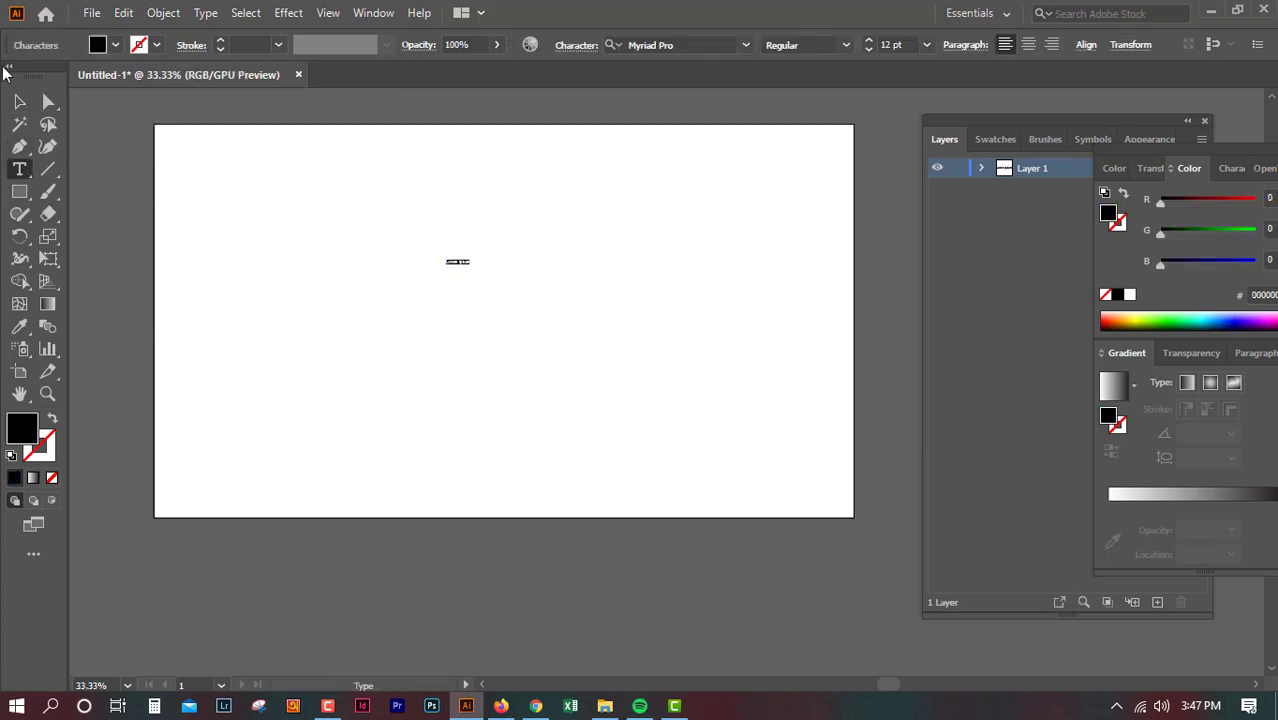
Enlarge the Lorem ipsum text to about 190 pt and position it near the centre
left_click(20, 101)
mouse_move(469, 265)
left_mouse_down()
mouse_move(536, 311)
mouse_move(762, 322)
left_mouse_up()
left_click_drag(643, 325, 553, 332)
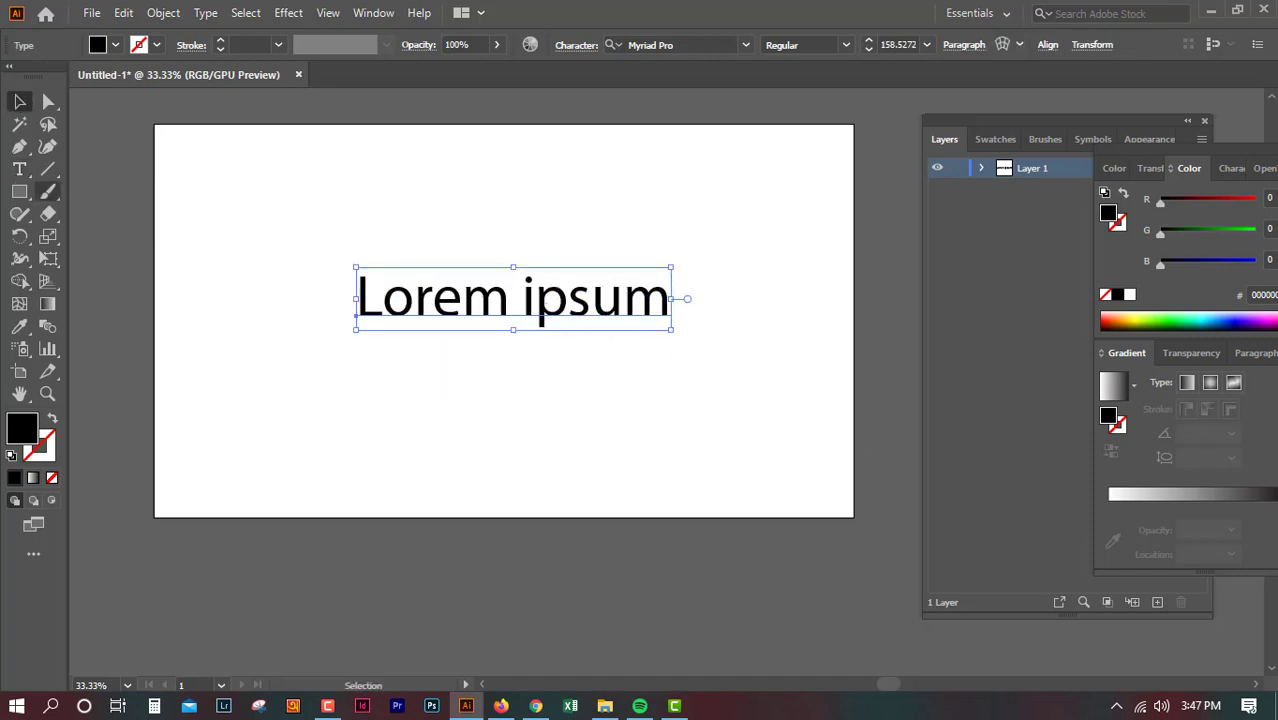
left_click_drag(700, 348, 738, 372)
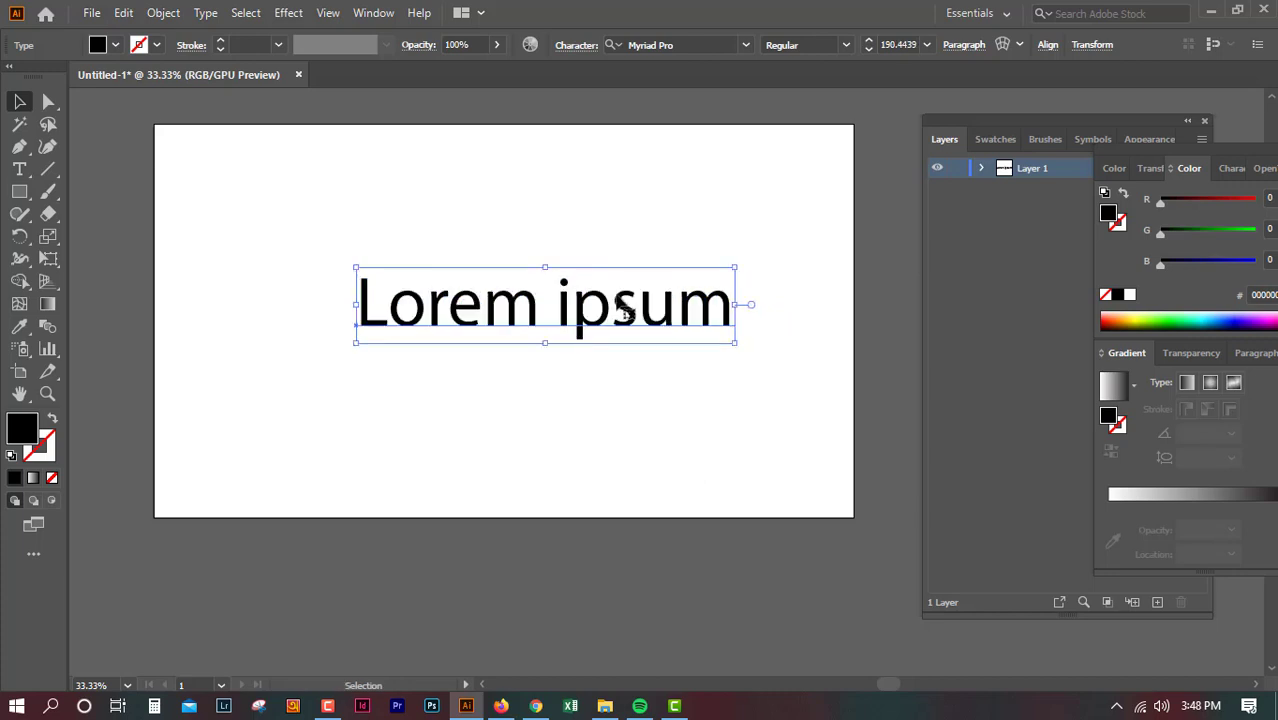
left_click_drag(355, 305, 343, 312)
Convert the Lorem ipsum text to outlines and reselect the outlined group at 50% zoom
left_click(163, 12)
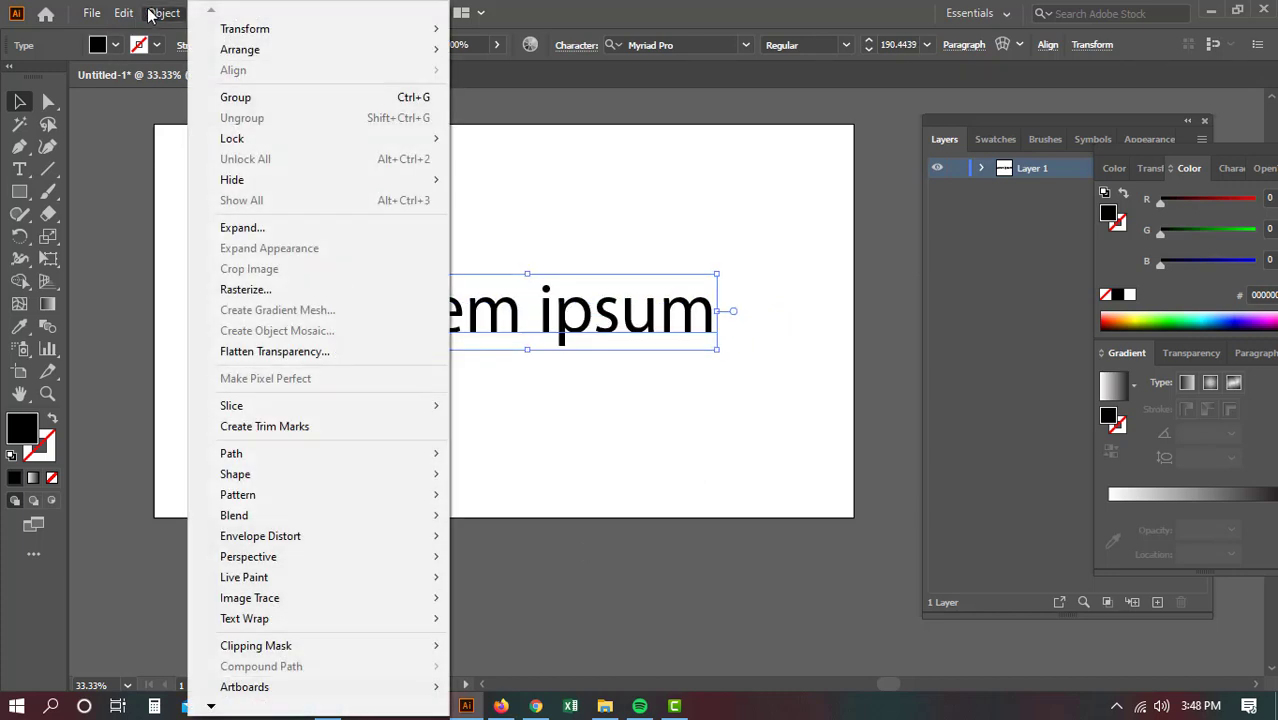
left_click(160, 13)
left_click(206, 13)
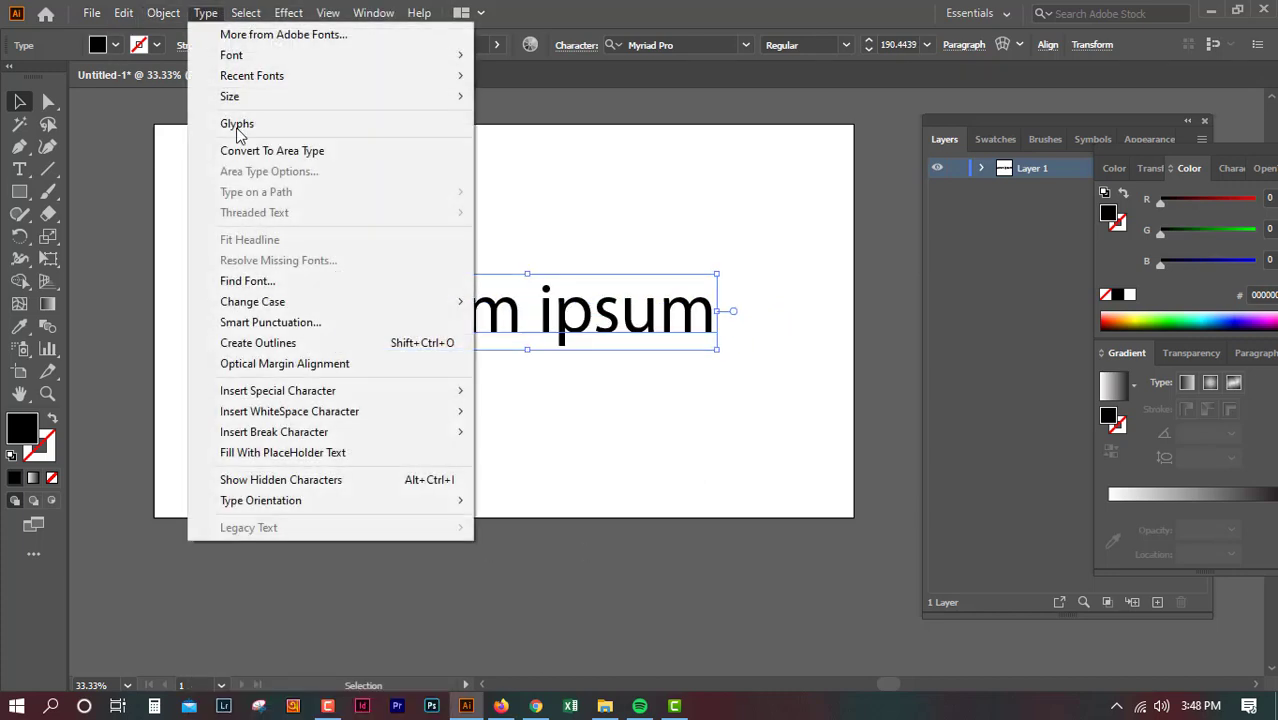
left_click(300, 344)
left_click(478, 536)
left_click_drag(334, 260, 457, 367)
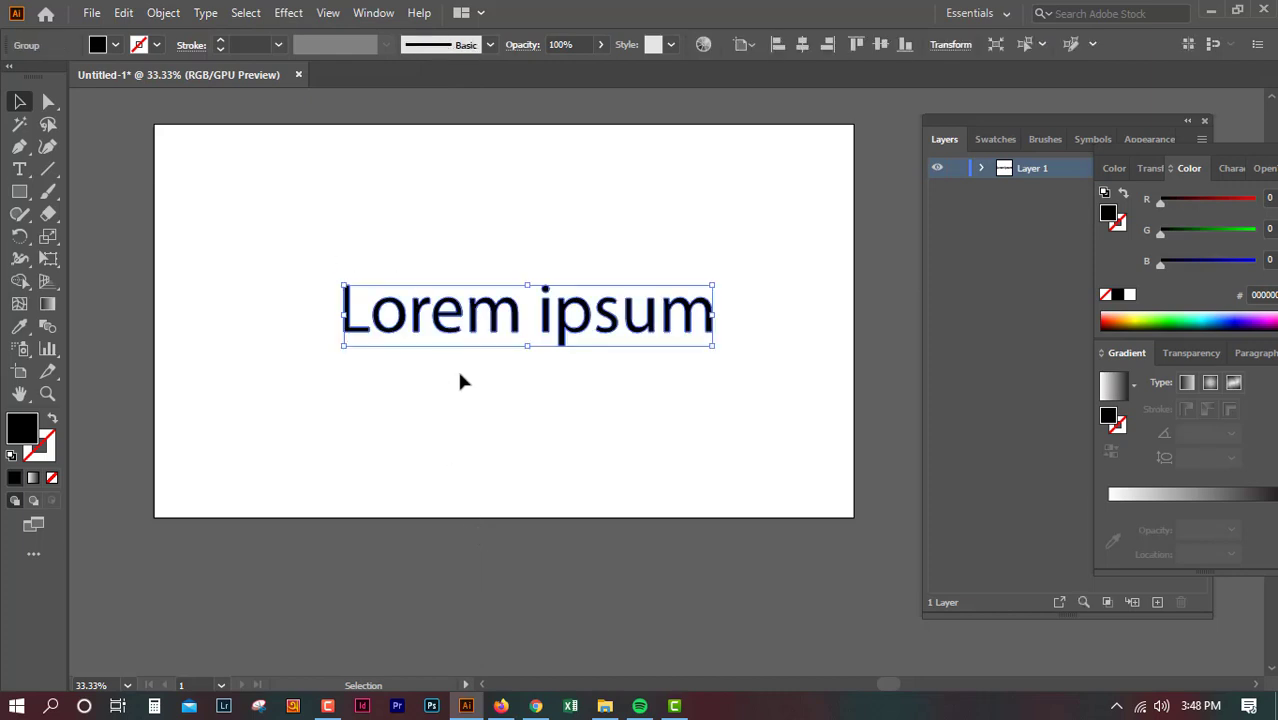
key("ctrl+plus")
scroll(459, 372, "down", 4)
scroll(459, 372, "up", 3)
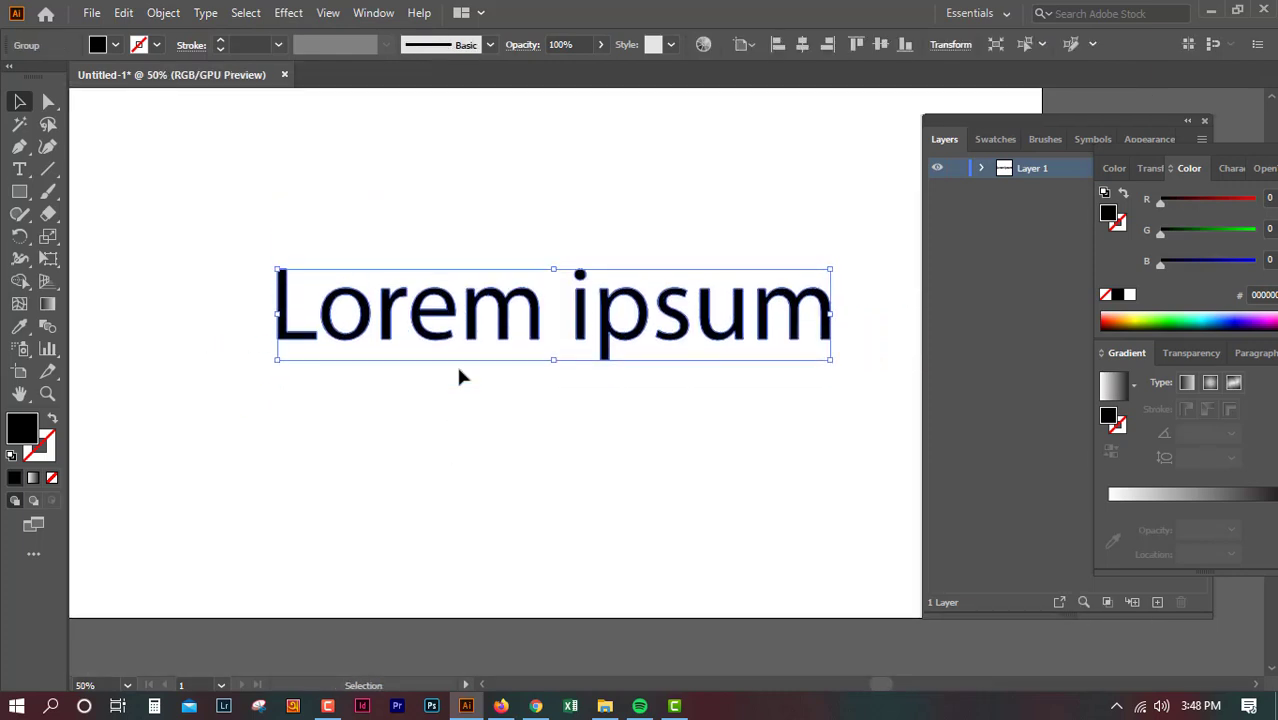
Add a 5 px outward Offset Path around the outlined Lorem ipsum text
left_click(459, 375)
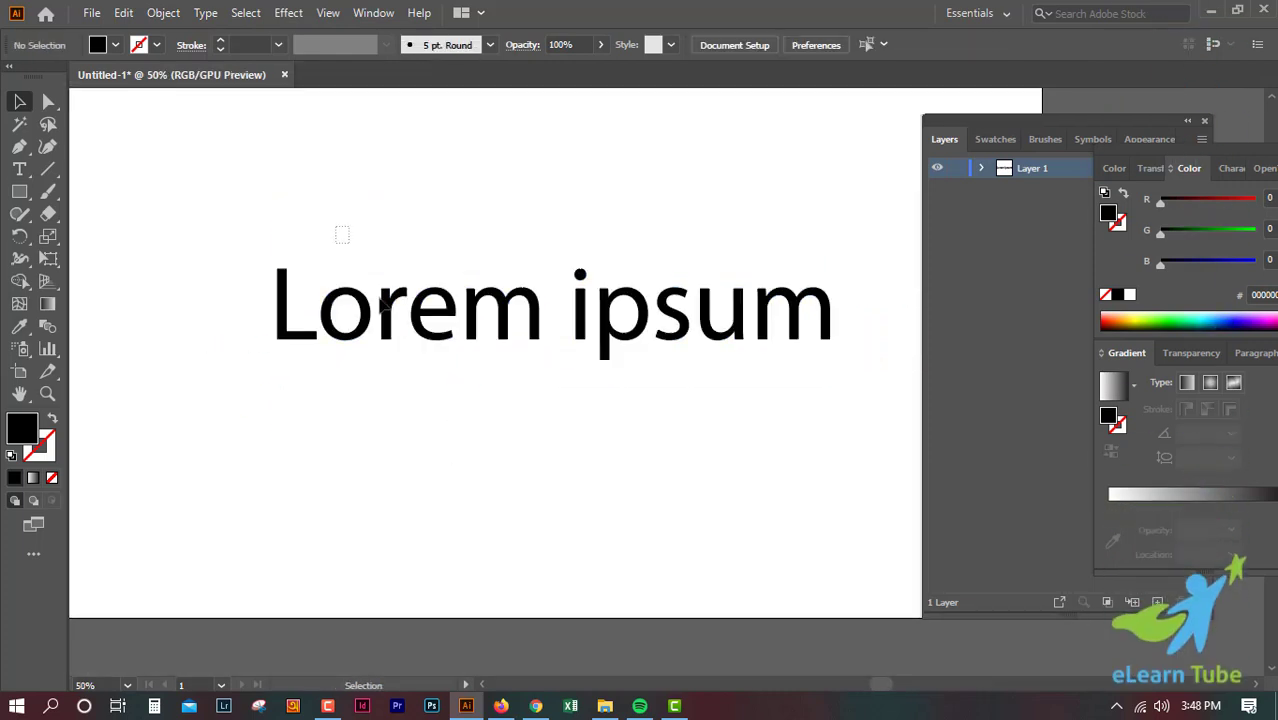
key("ctrl+a")
left_click(176, 13)
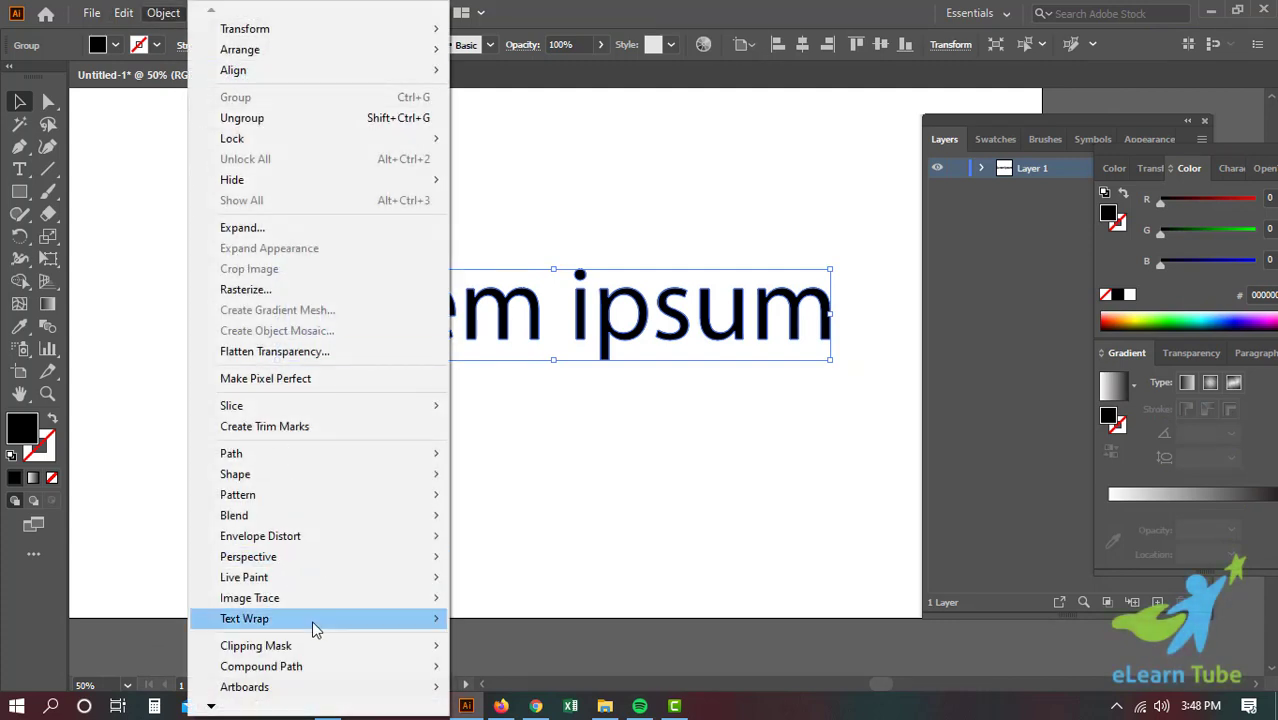
mouse_move(231, 453)
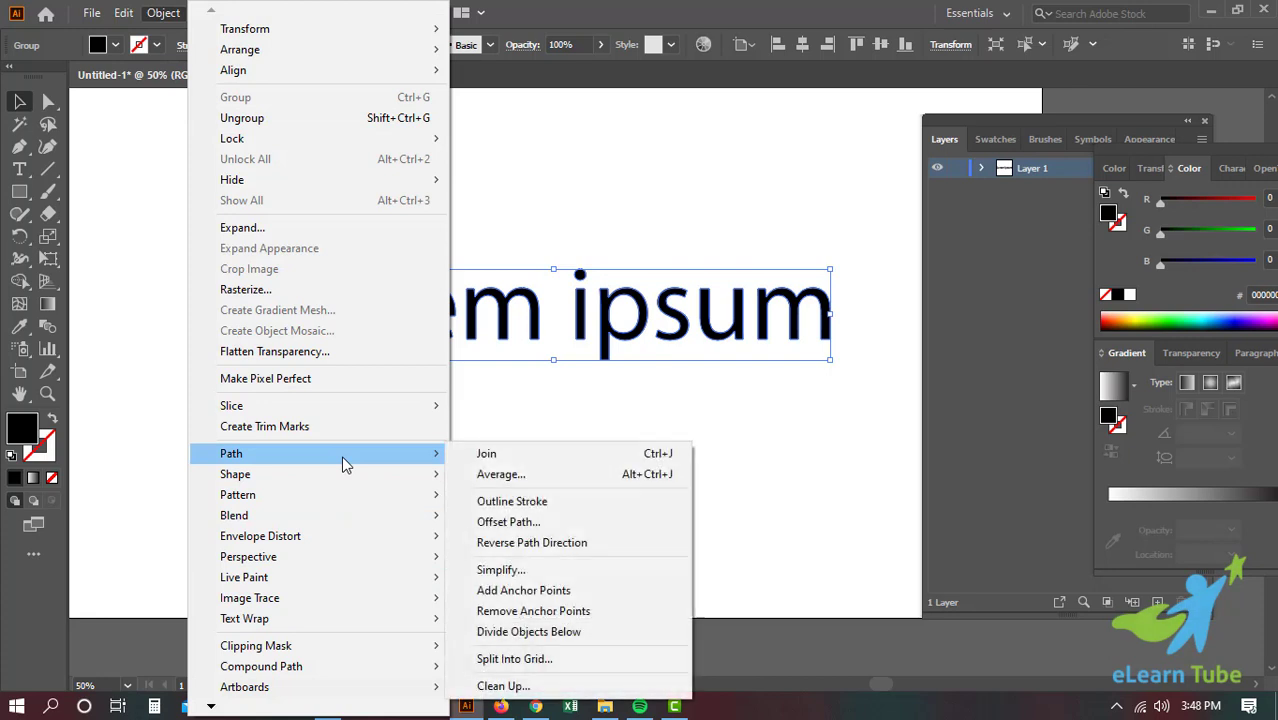
left_click(509, 521)
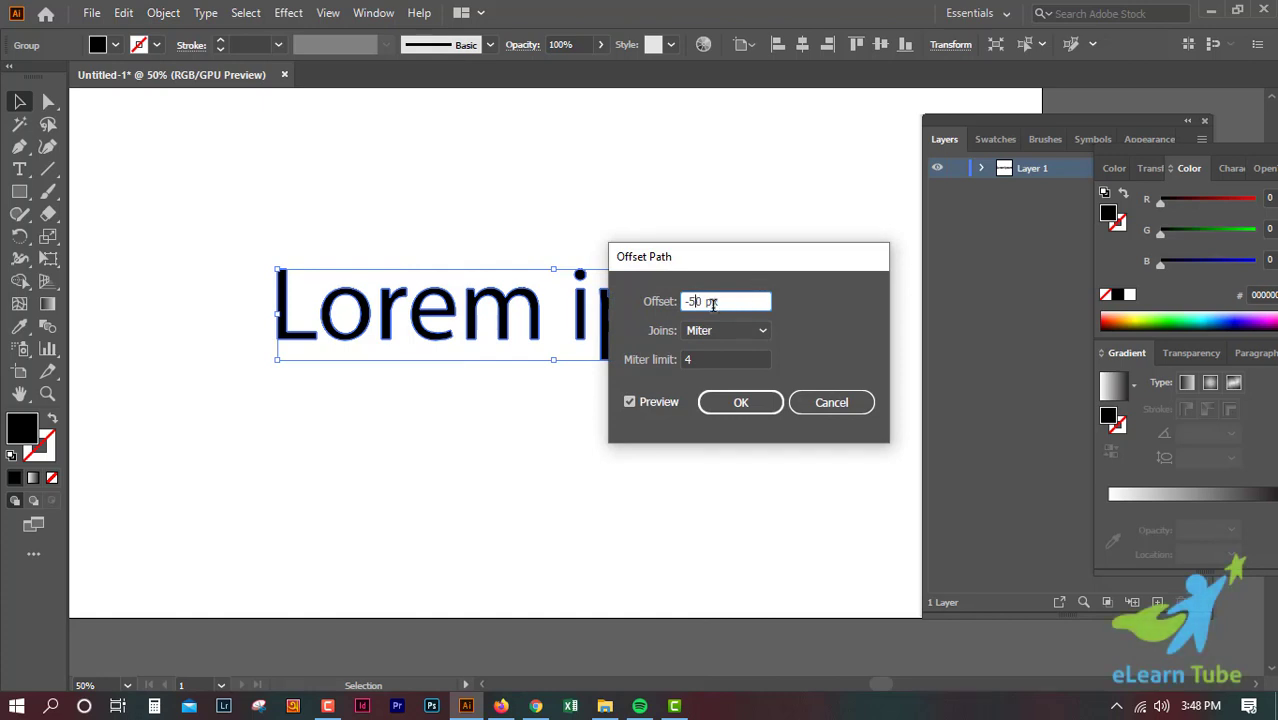
key("Delete")
left_click(662, 406)
left_click(662, 406)
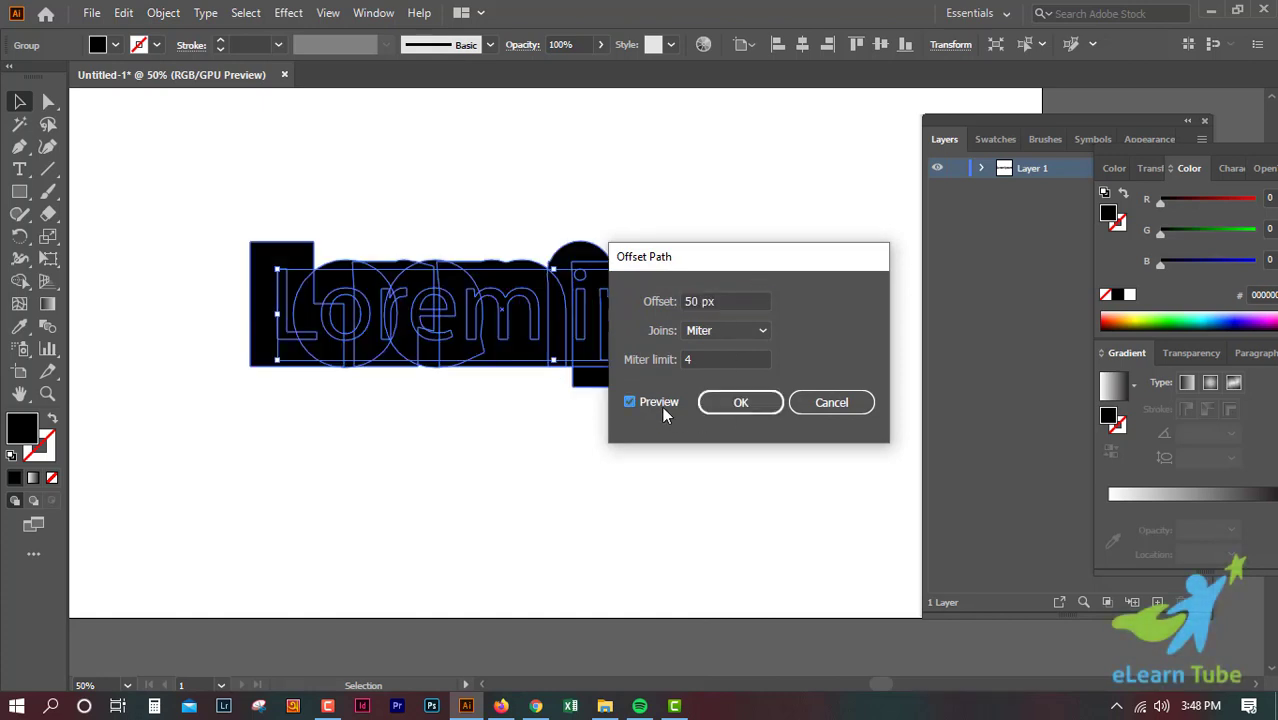
left_click(699, 301)
type("5")
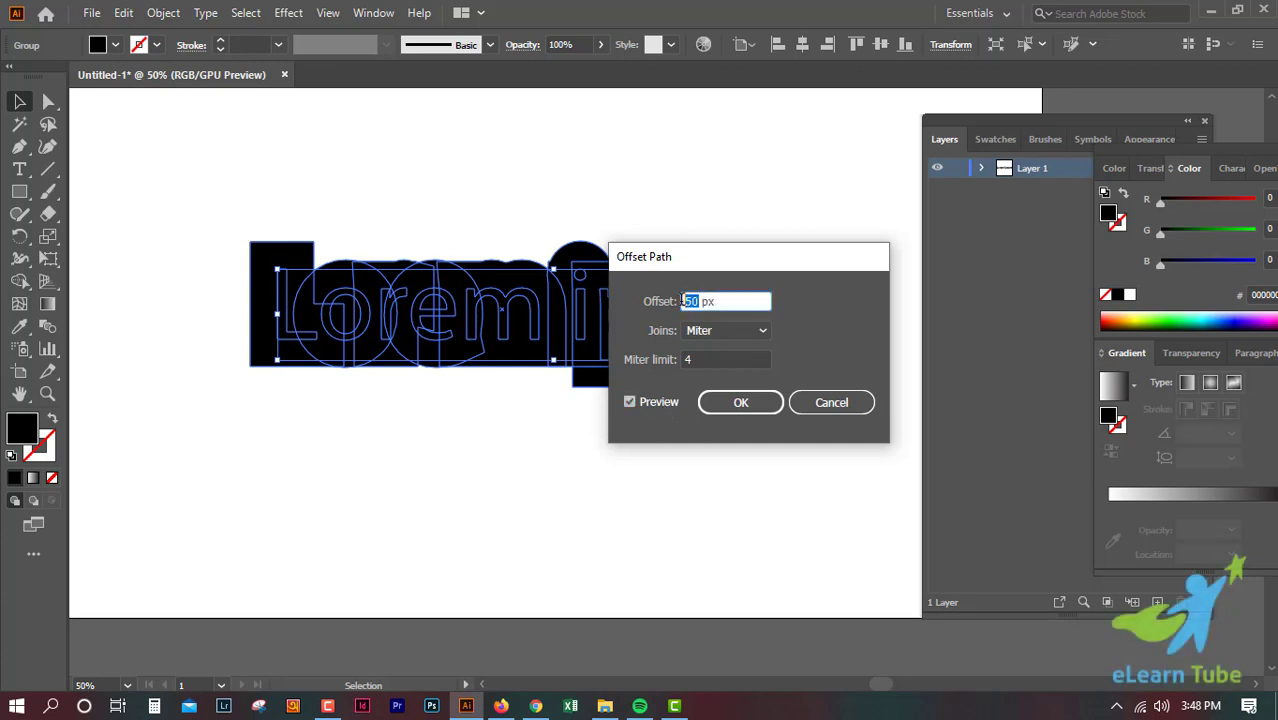
left_click(653, 401)
left_click(653, 401)
left_click(741, 402)
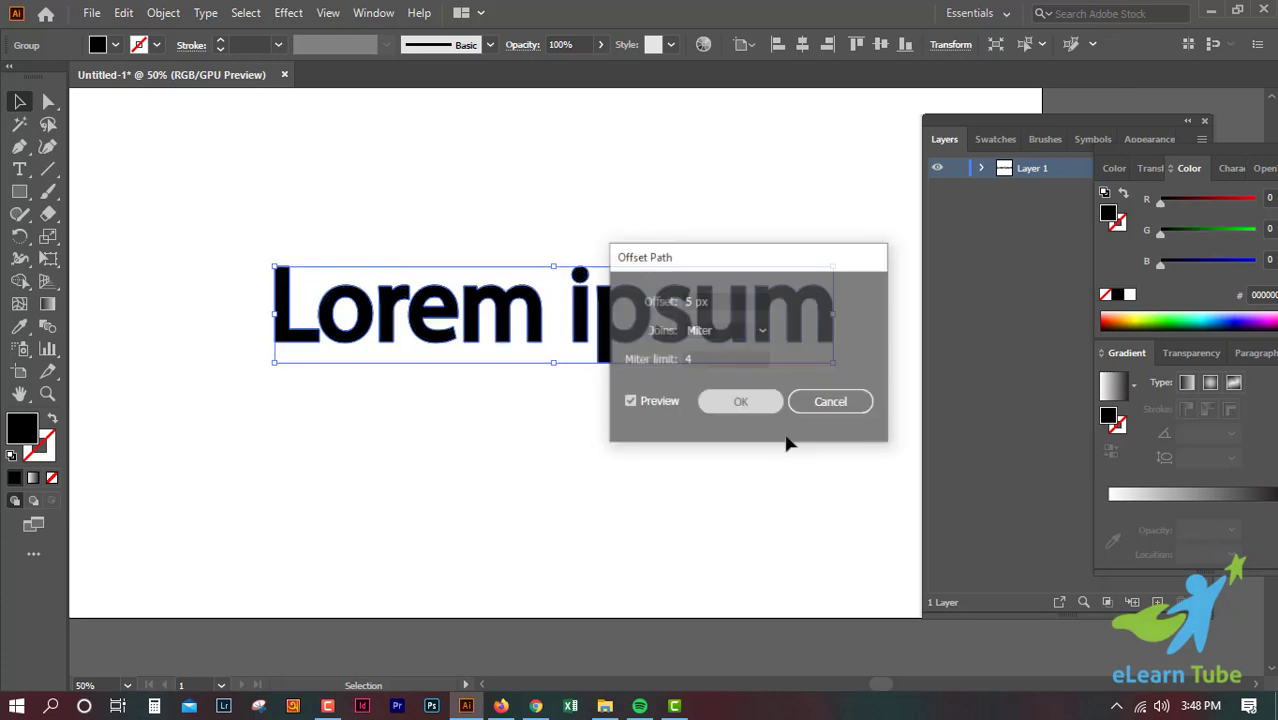
Fill the new offset outline bright green (G 255) and deselect
left_click_drag(1162, 232, 1256, 232)
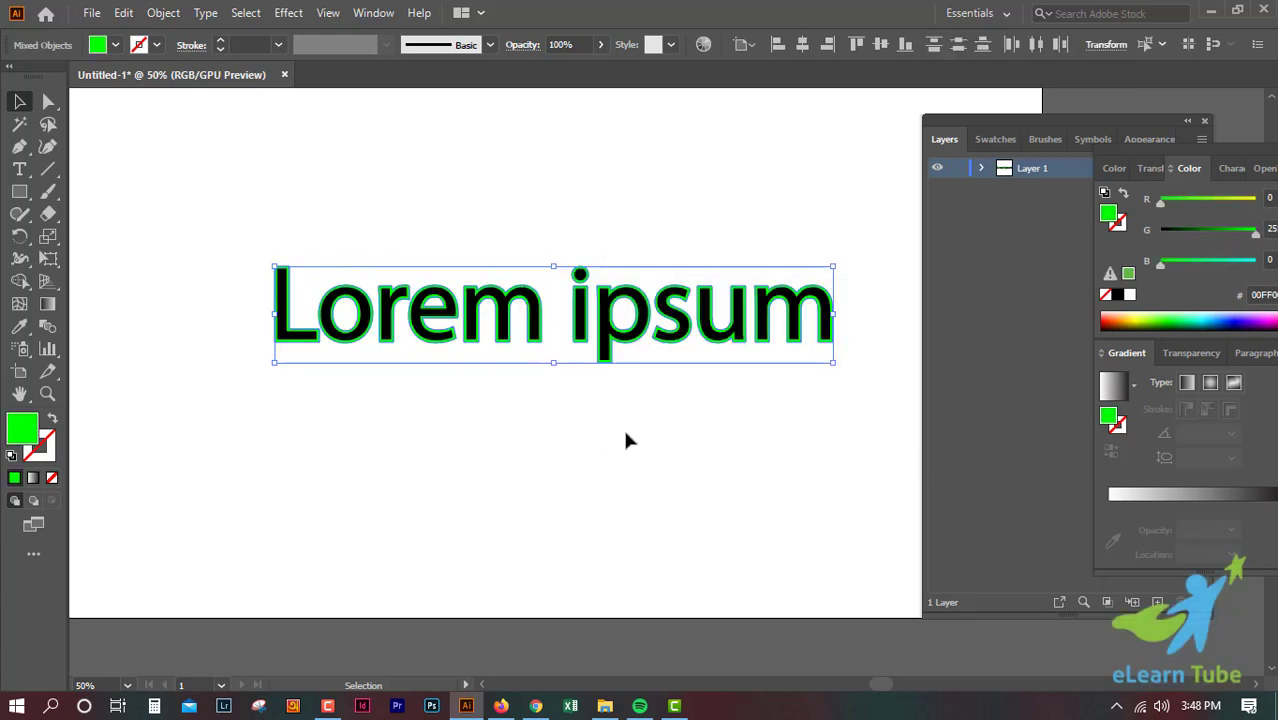
left_click(570, 477)
key("ctrl+plus")
Ungroup the outlined Lorem ipsum text from its green offset outlines
scroll(570, 477, "left", 3)
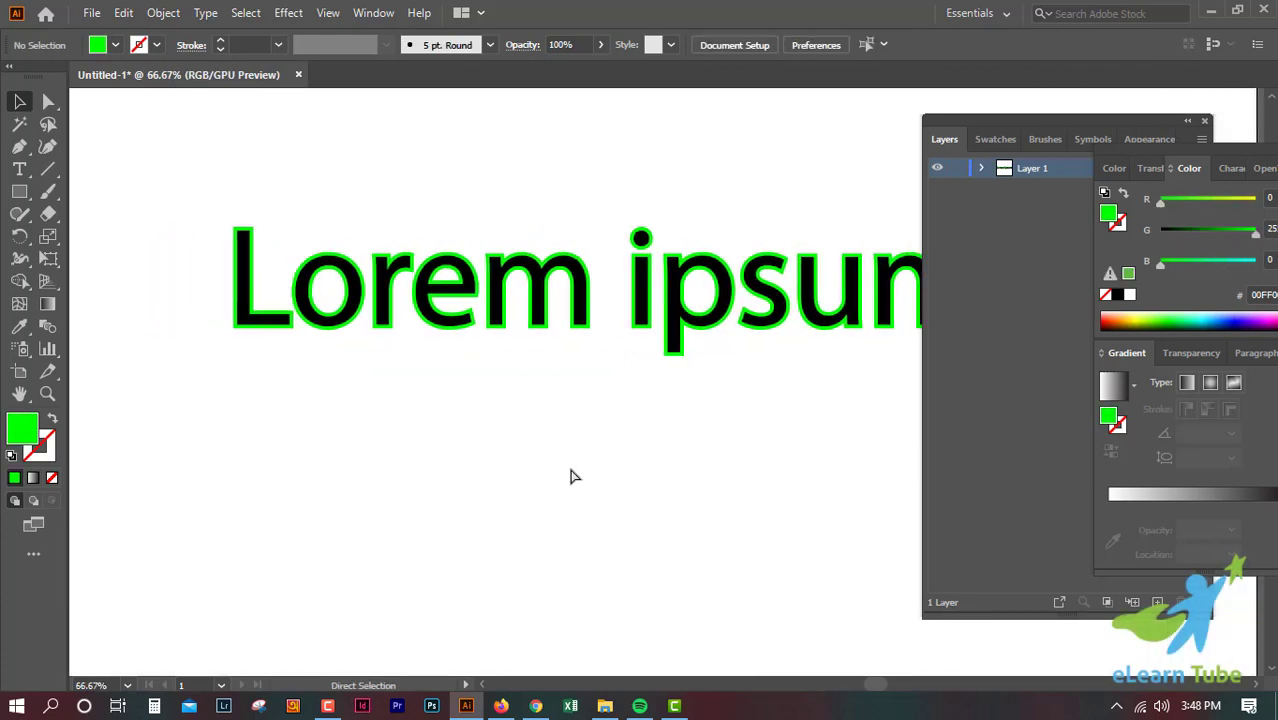
scroll(537, 334, "left", 2)
left_click(537, 290)
right_click(535, 292)
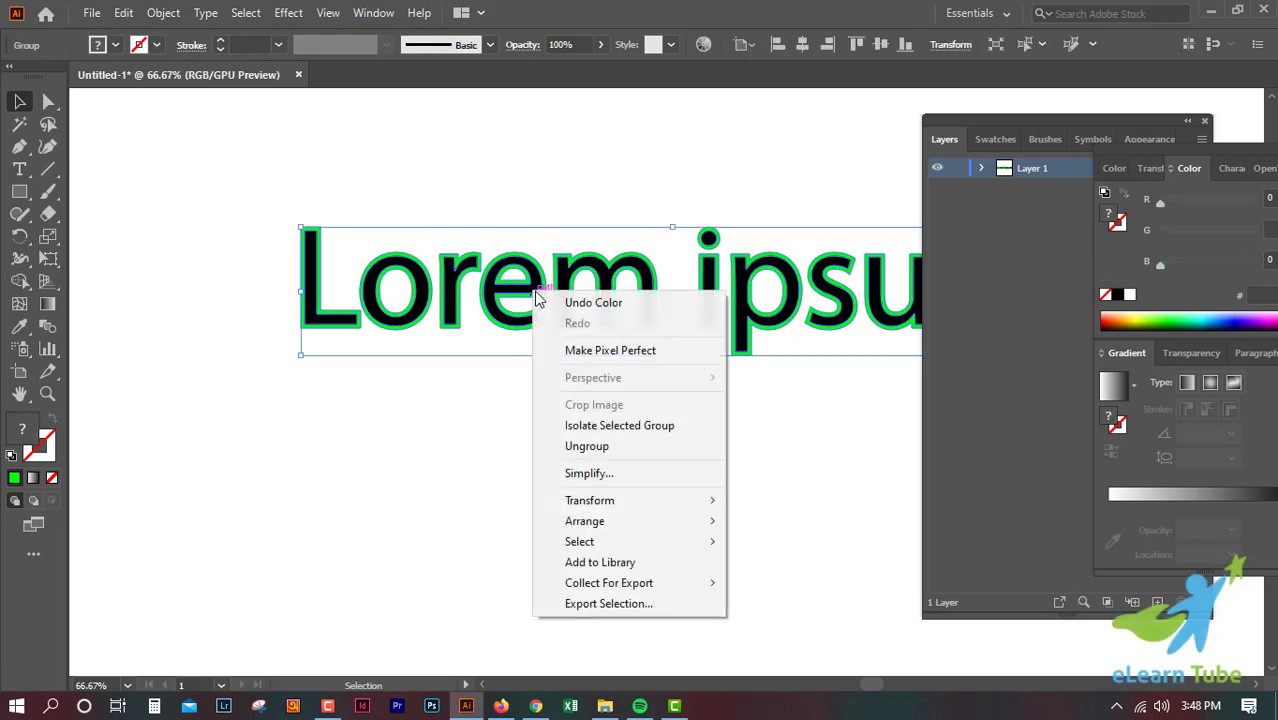
left_click(586, 446)
left_click(505, 491)
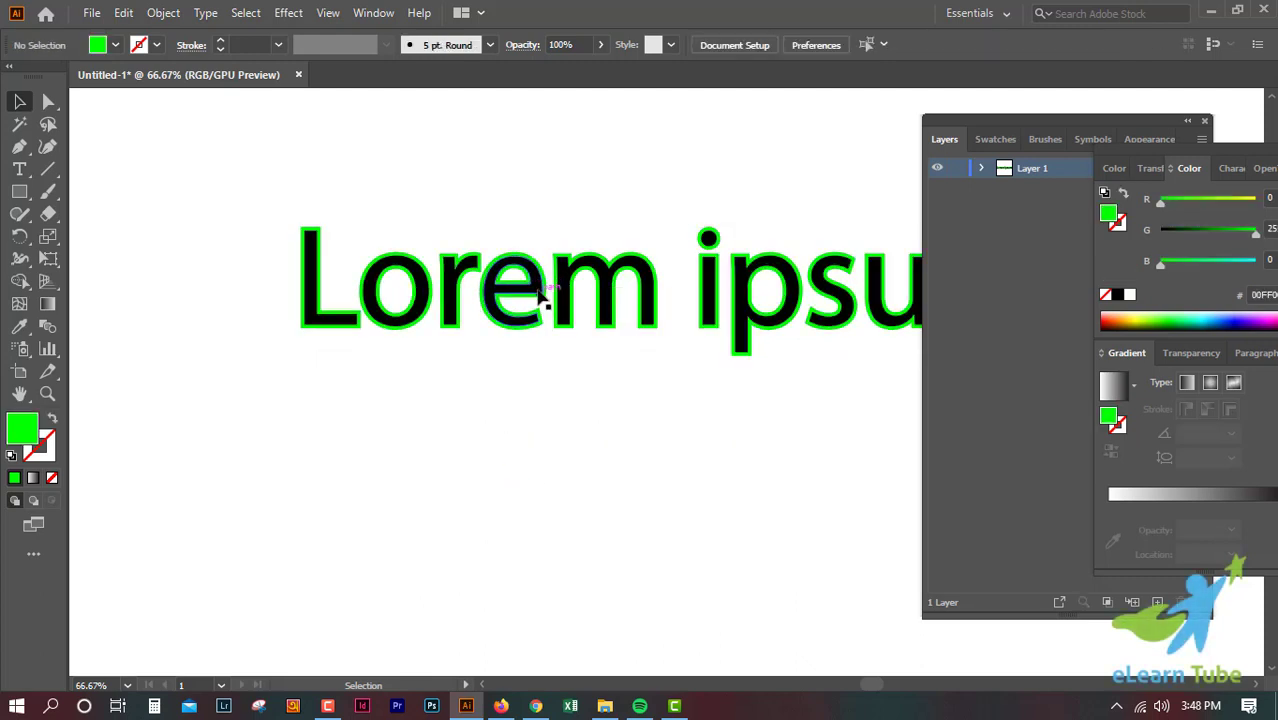
Select all the inner black letters of Lorem ipsum together
left_click(538, 300)
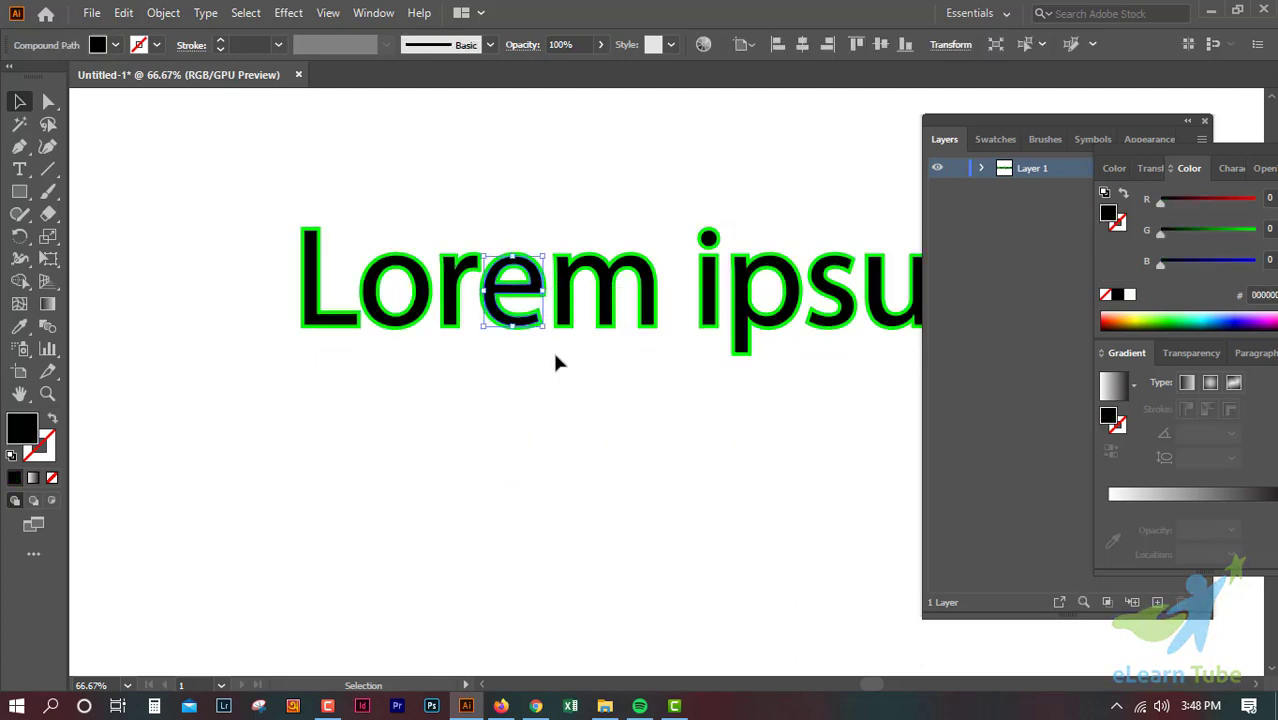
left_click(450, 300, "shift")
left_click(350, 320, "shift")
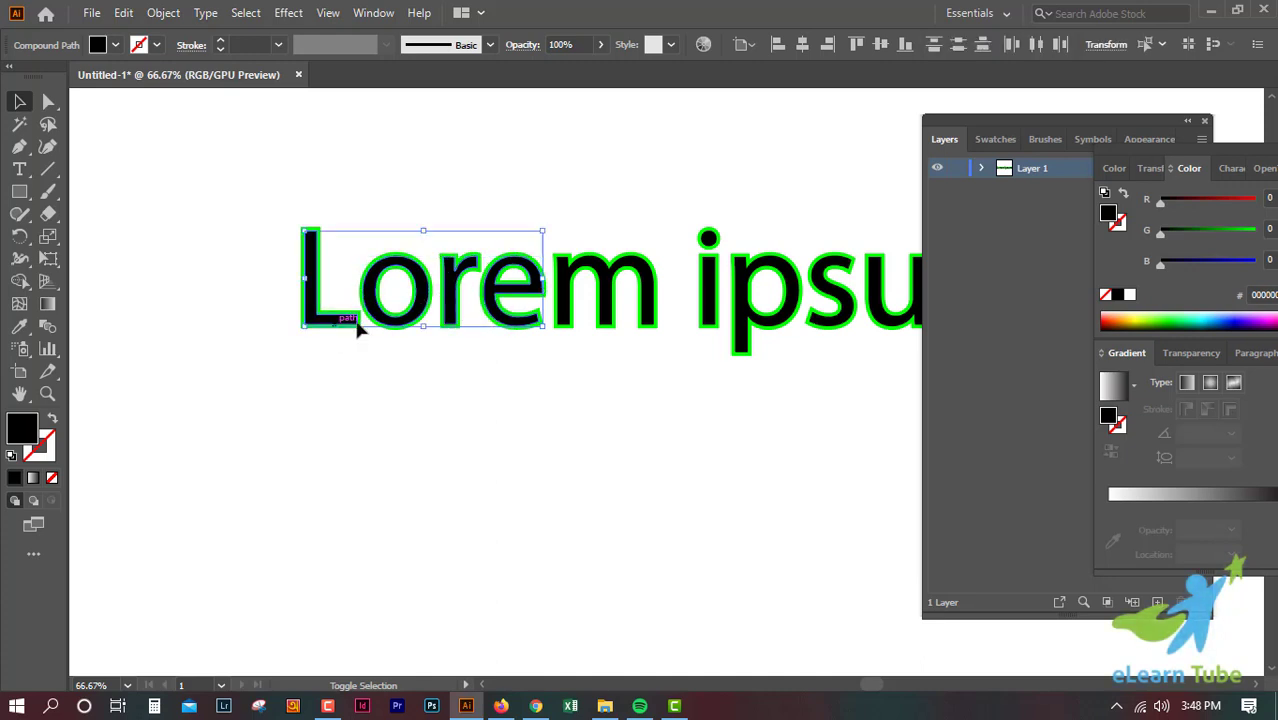
left_click(608, 305, "shift")
left_click(710, 300, "shift")
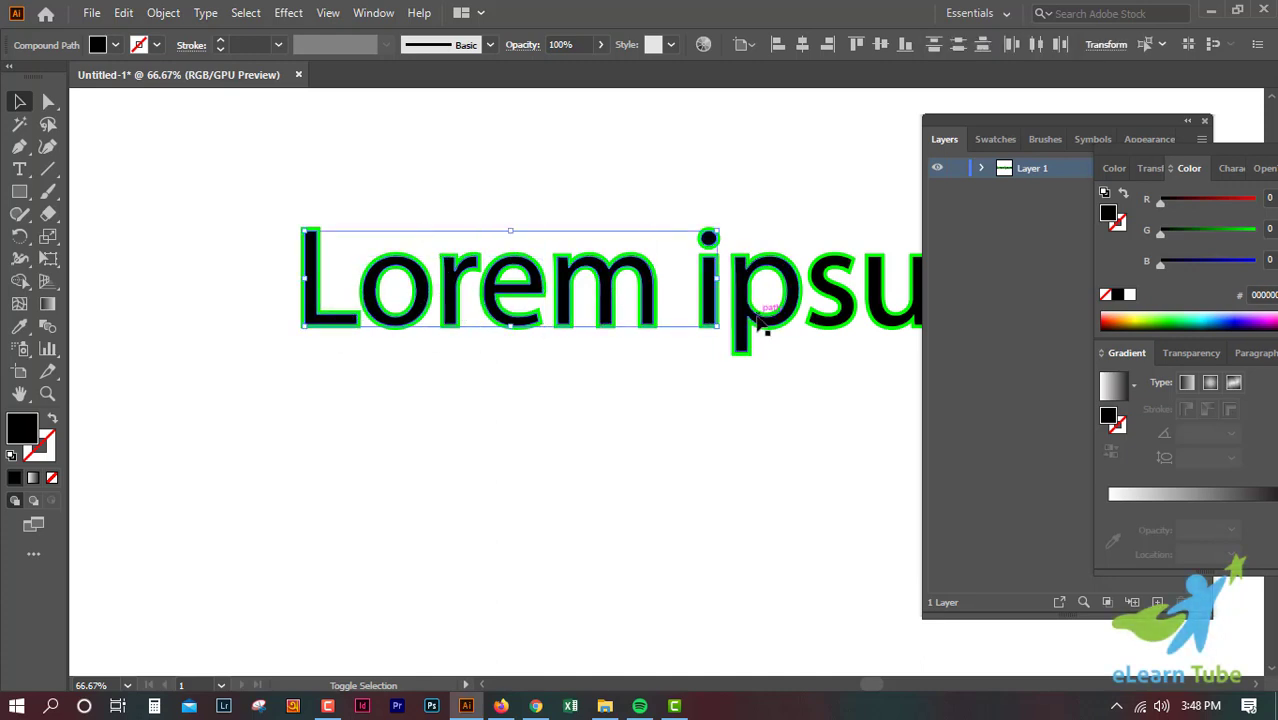
left_click(795, 324, "shift")
left_click(880, 300, "shift")
key("a")
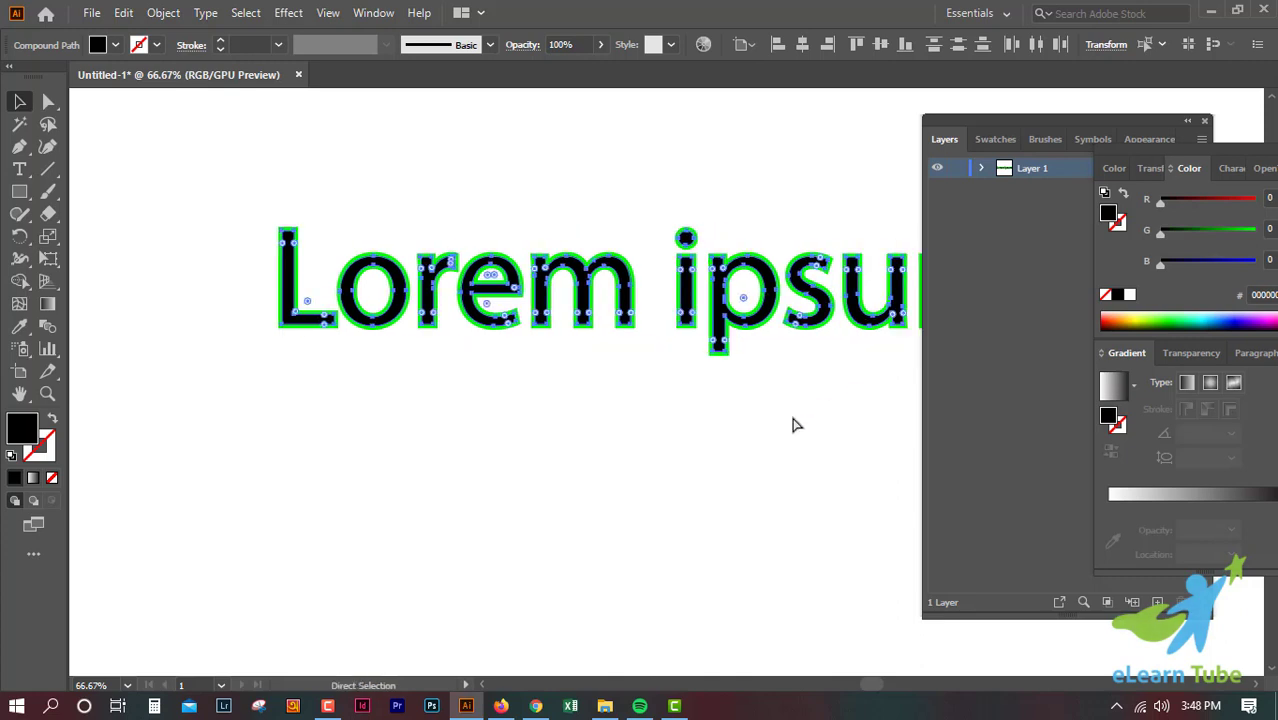
Fill the selected letters red (R 255), then view at 100% and pick the green p outline
scroll(795, 425, "right", 2)
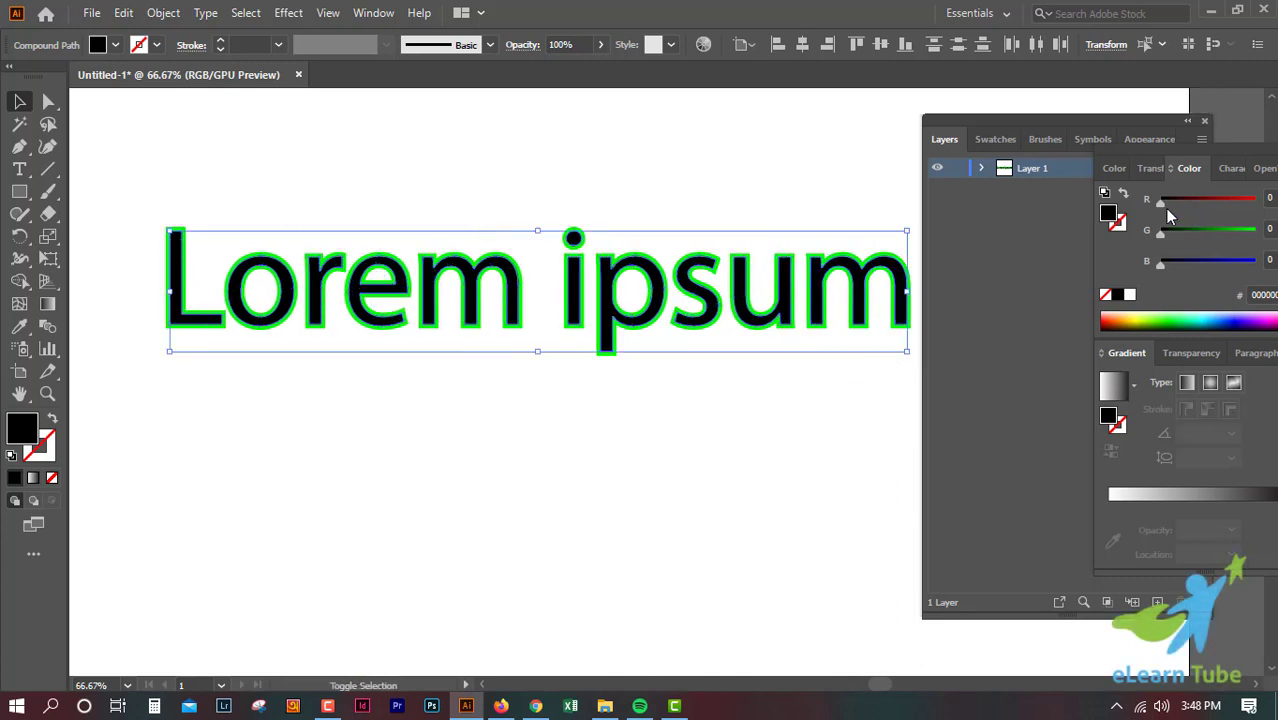
left_click_drag(1165, 208, 1255, 203)
left_click(674, 452)
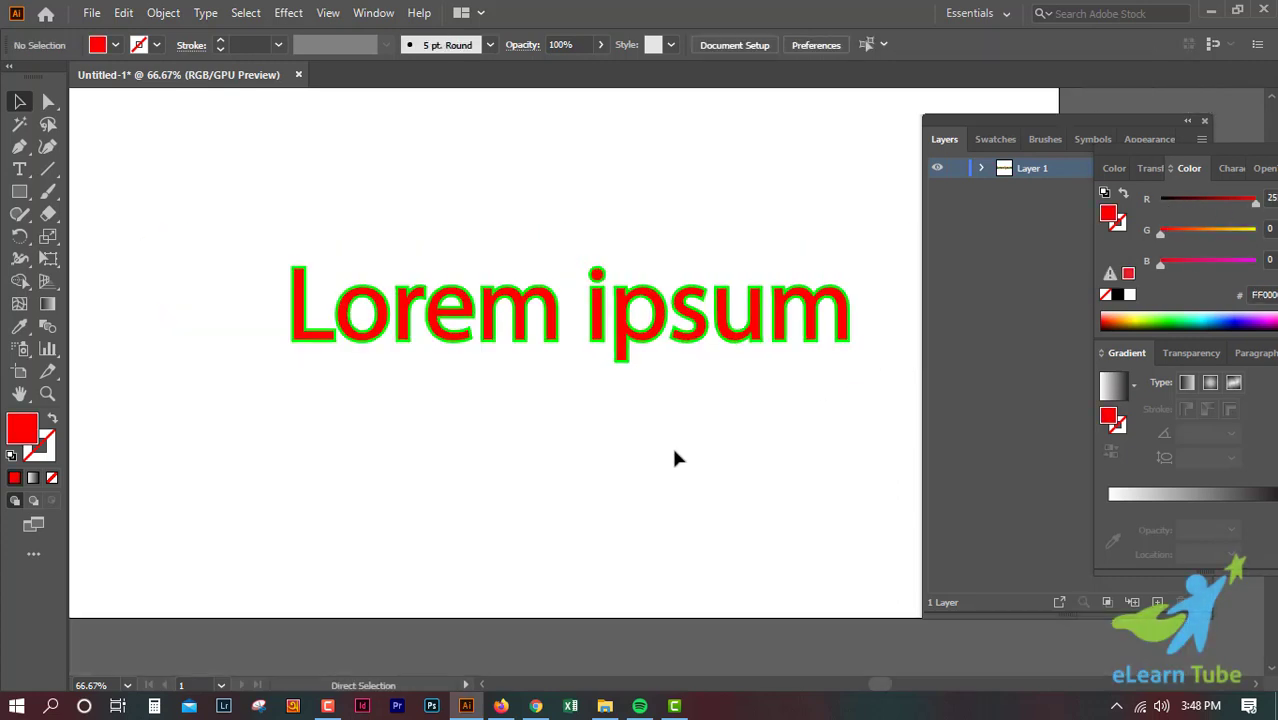
key("ctrl+minus")
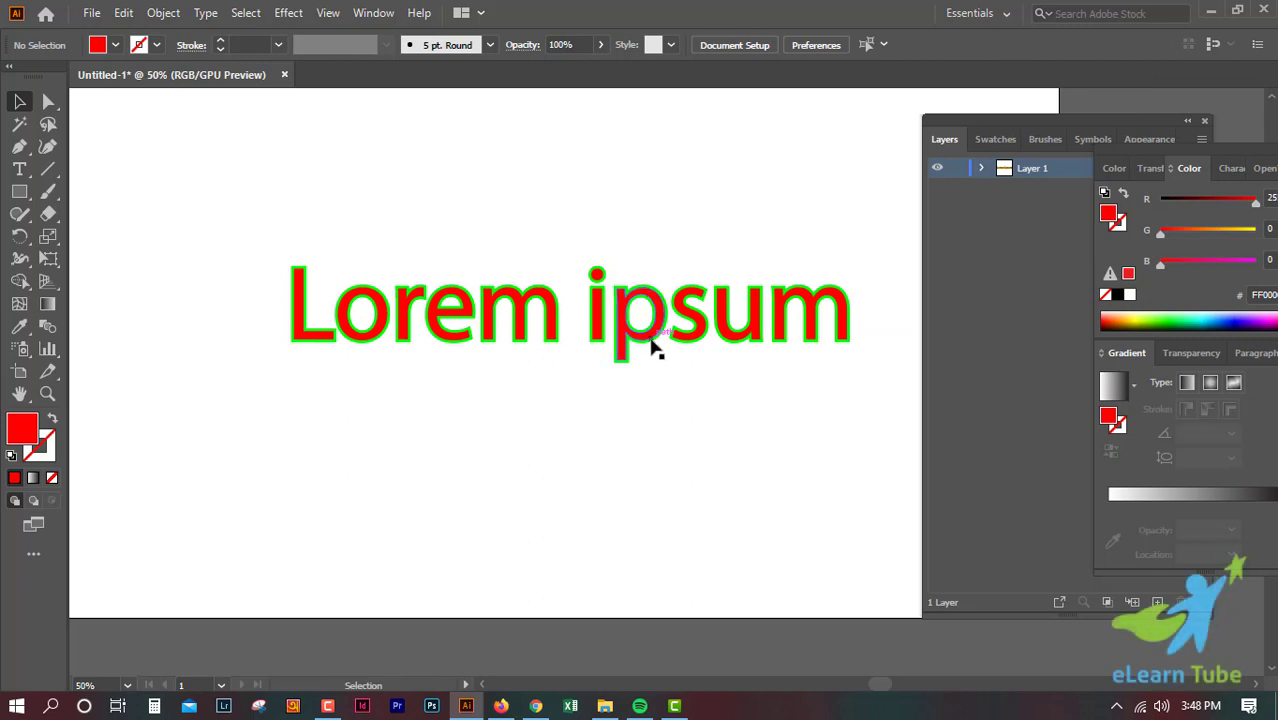
key("ctrl+1")
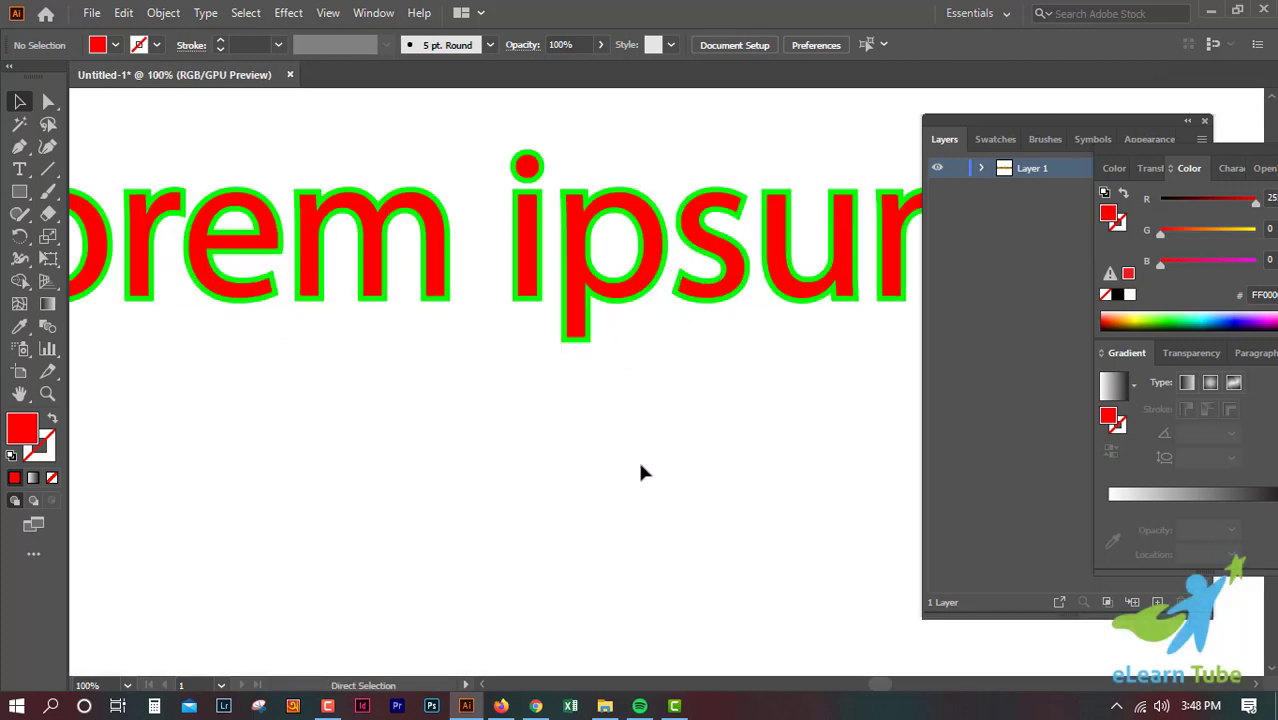
left_click(641, 303)
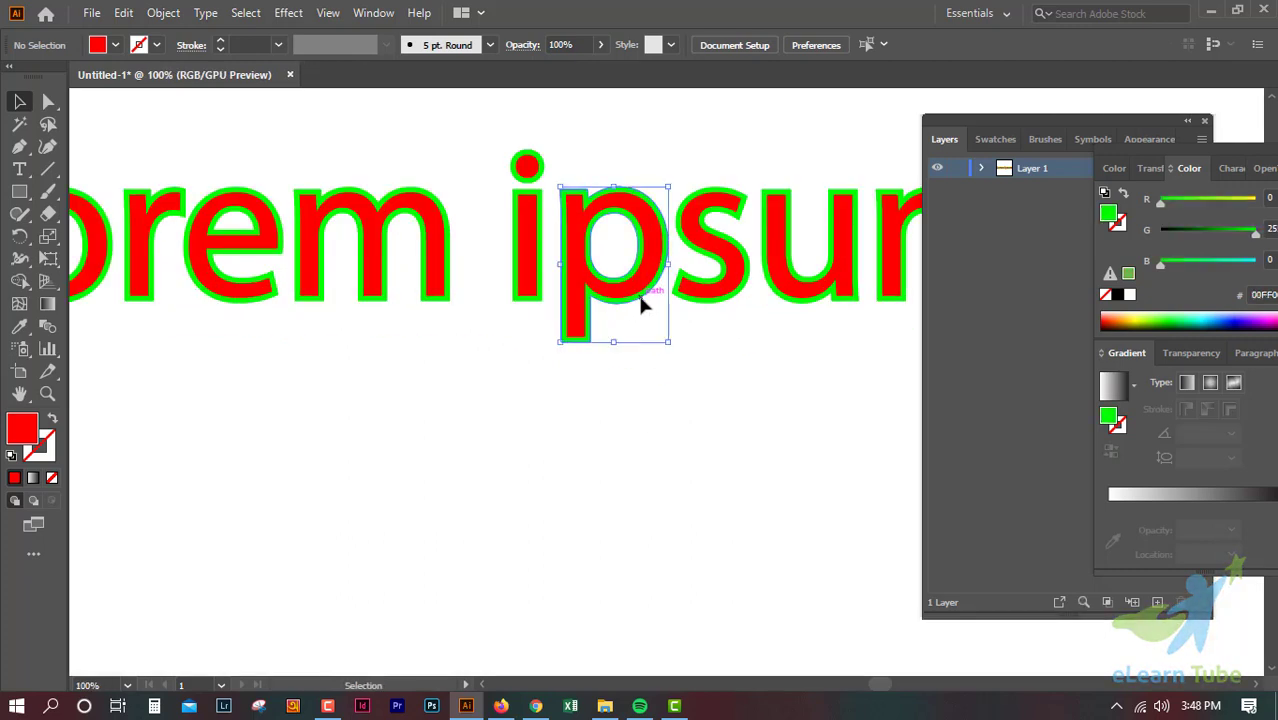
Expand Layer 1 and select the green outline paths of m, u, s, p, i, m, e, r, o
left_click(982, 169)
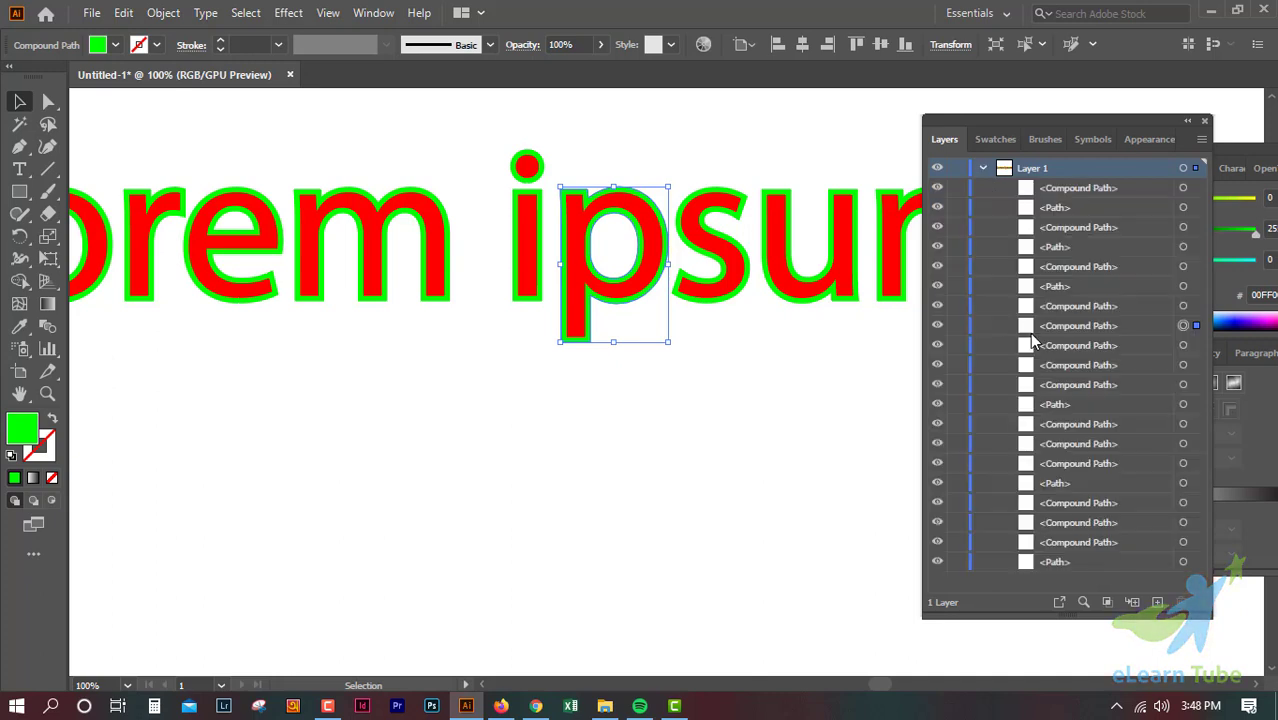
left_click(1184, 207)
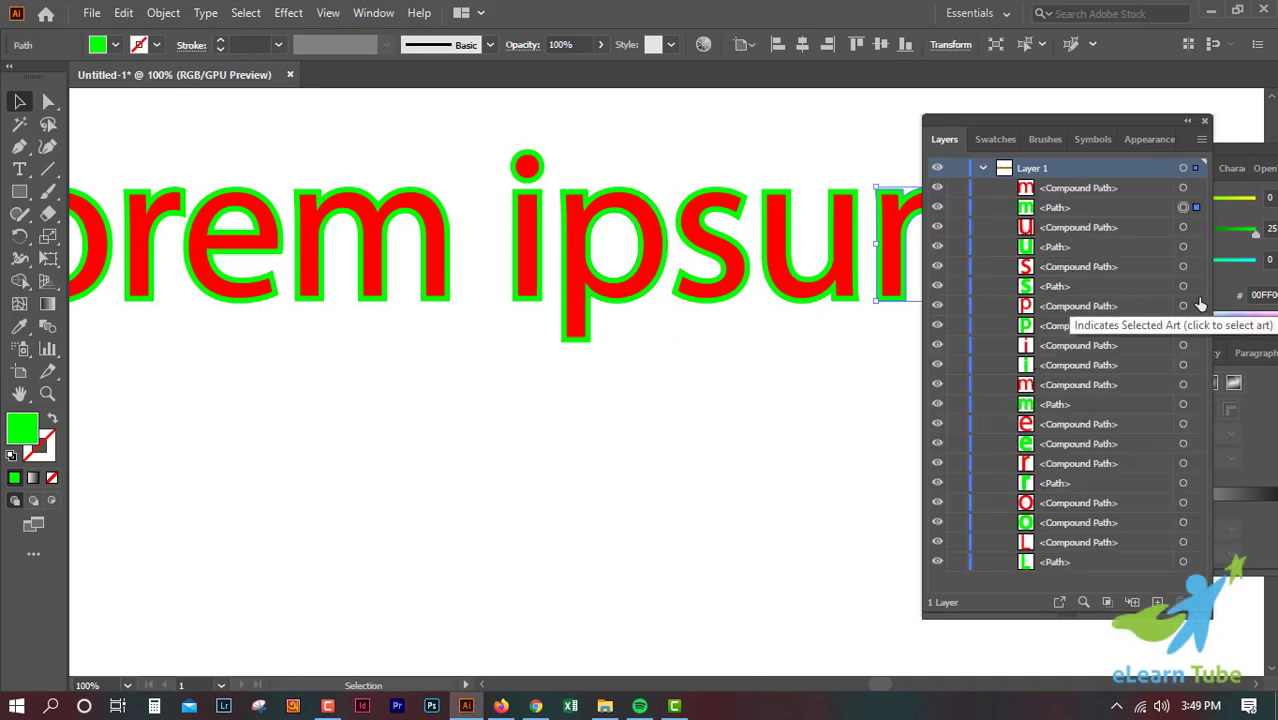
left_click(1196, 246)
left_click(1197, 208, "shift")
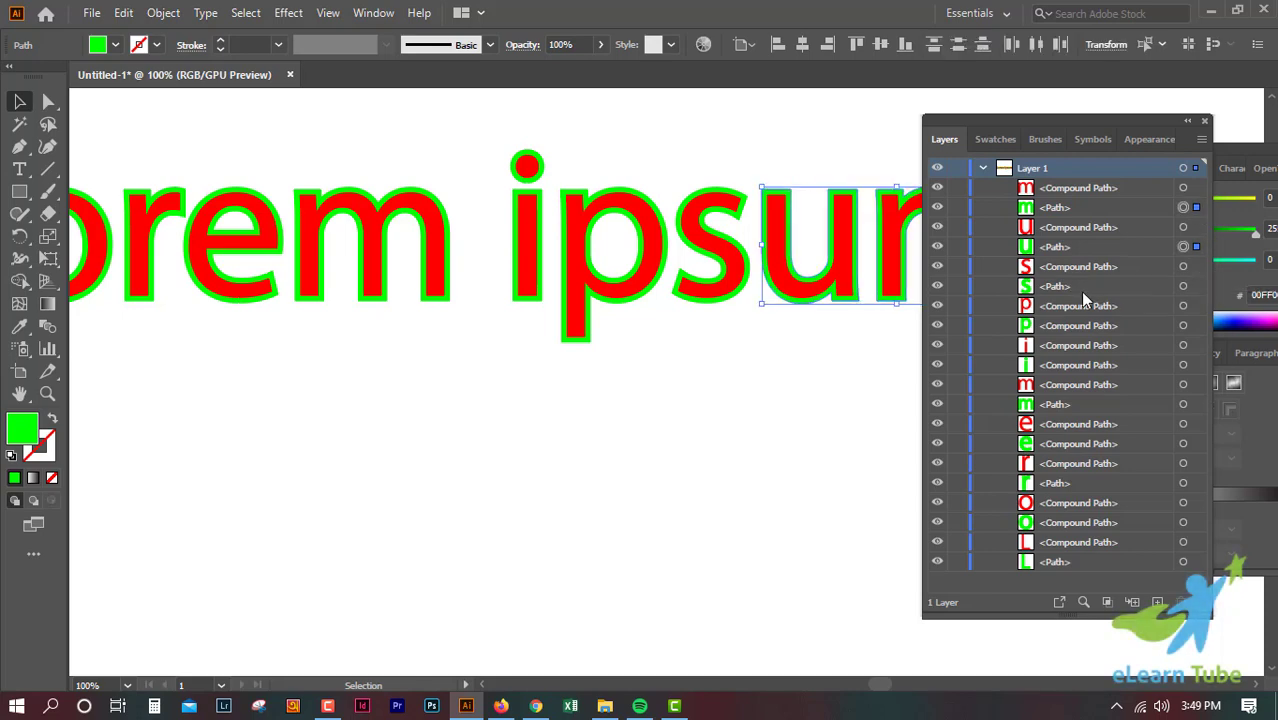
left_click(1197, 287, "shift")
left_click(1197, 326, "shift")
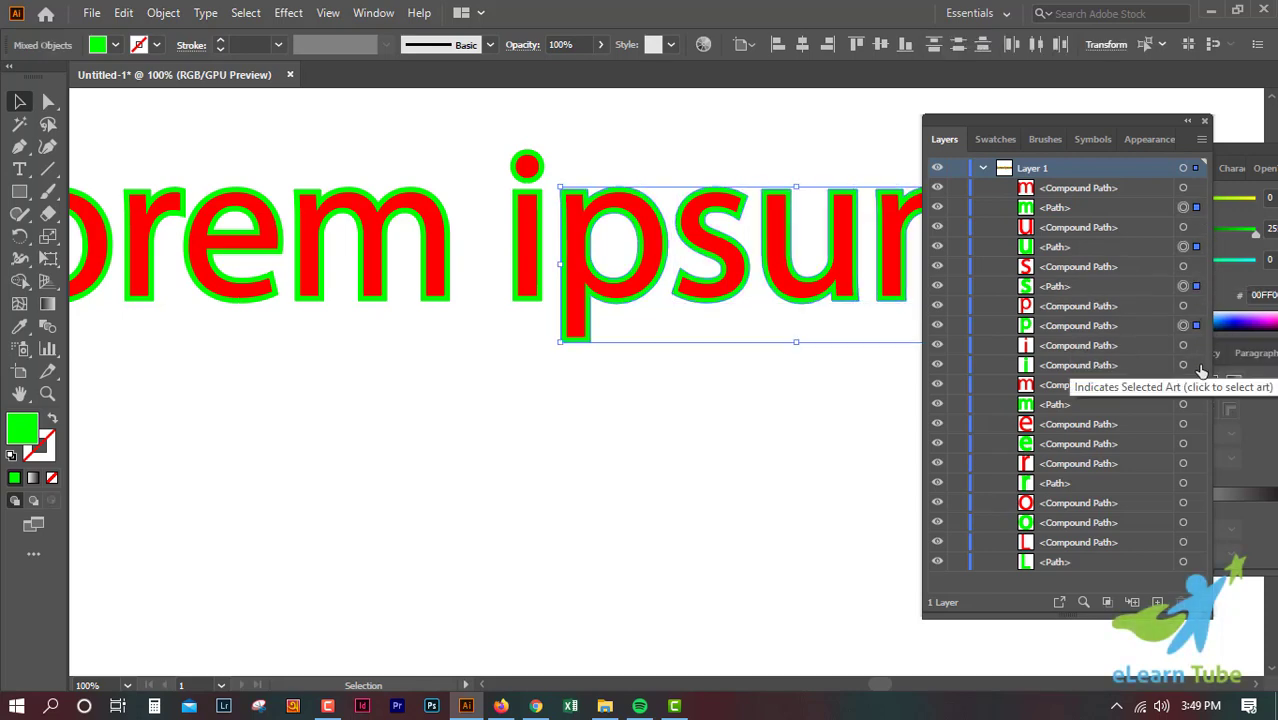
left_click(1197, 365, "shift")
left_click(1197, 404, "shift")
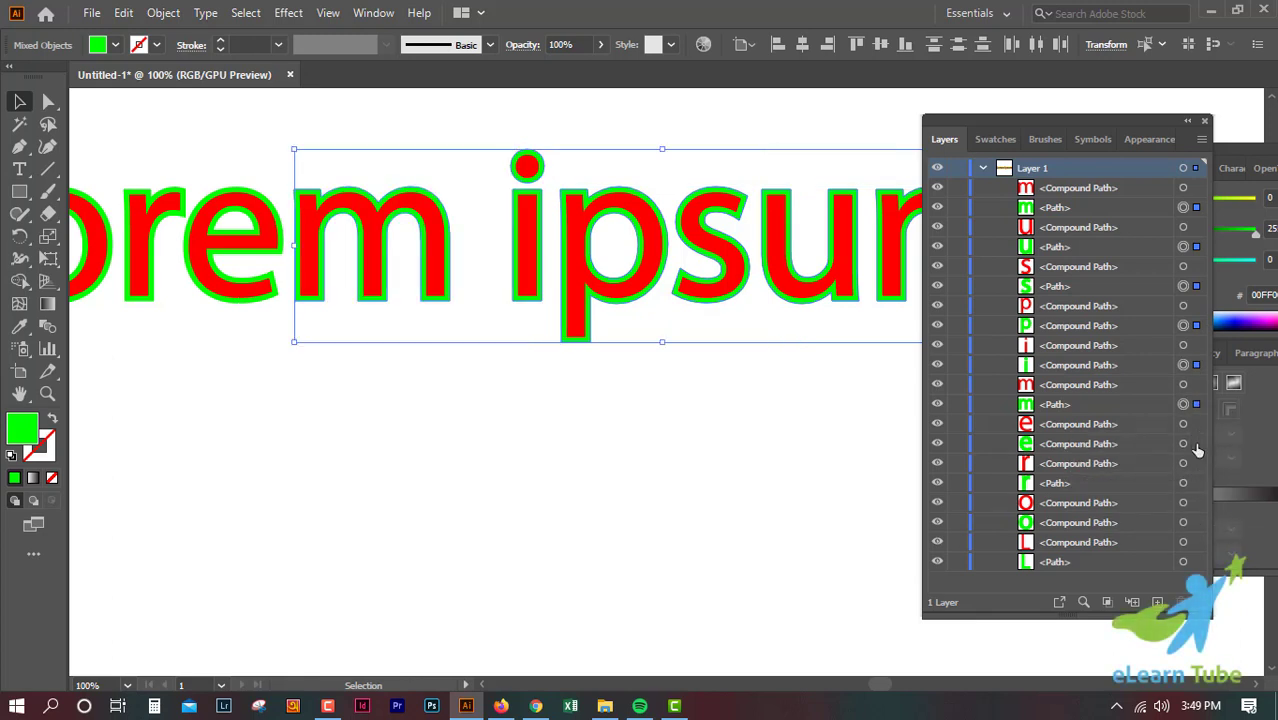
left_click(1197, 443, "shift")
left_click(1197, 483, "shift")
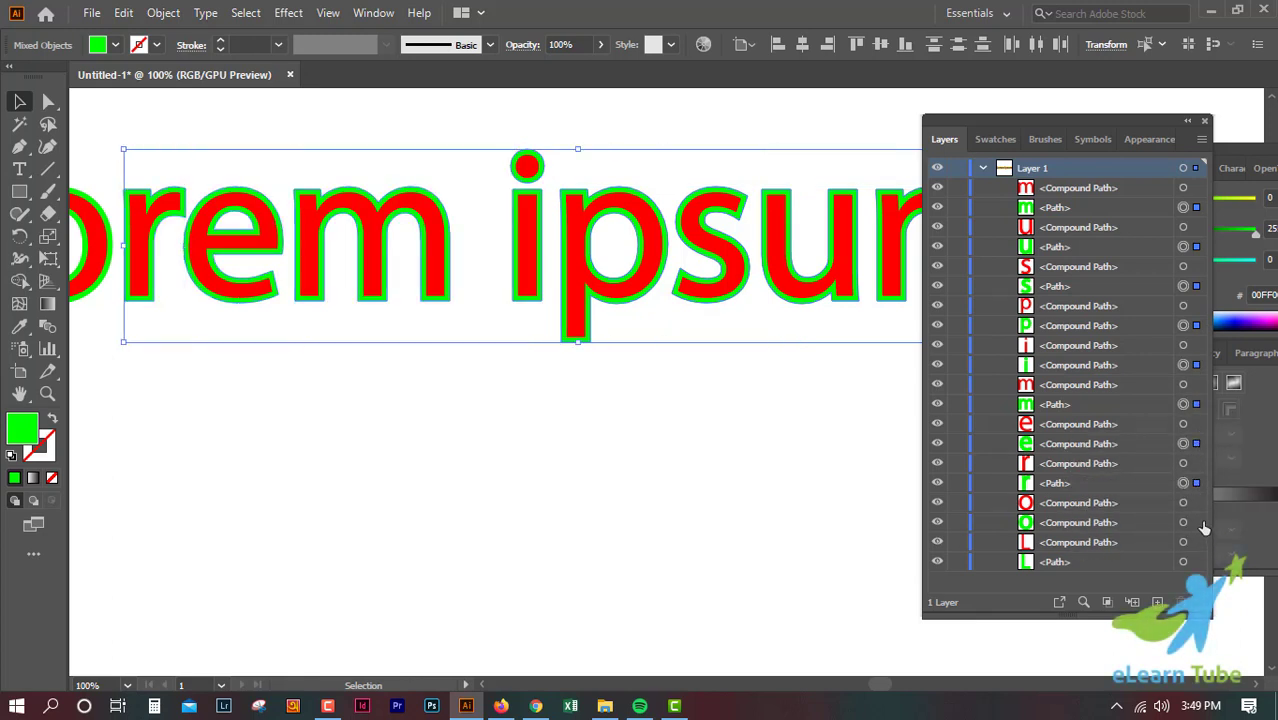
left_click(1197, 522, "shift")
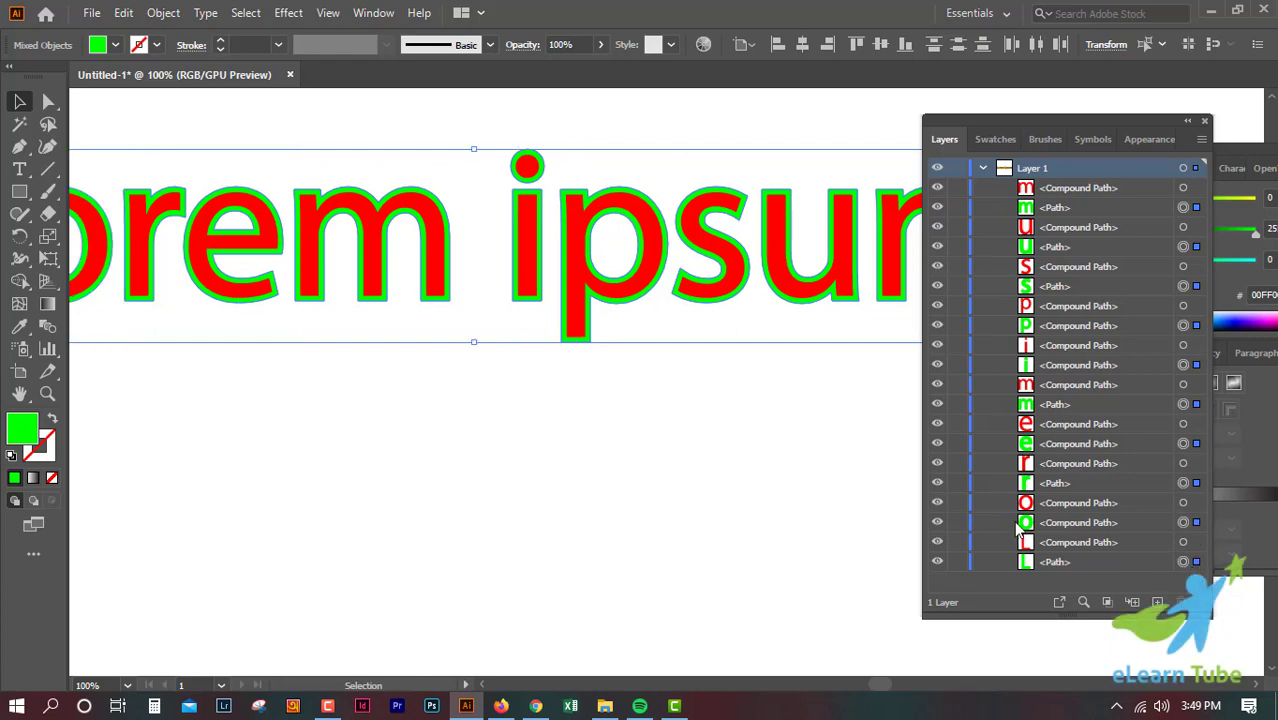
scroll(892, 473, "up", 3)
Group the selected green outlines and restack that group in the Layers panel
key("ctrl+g")
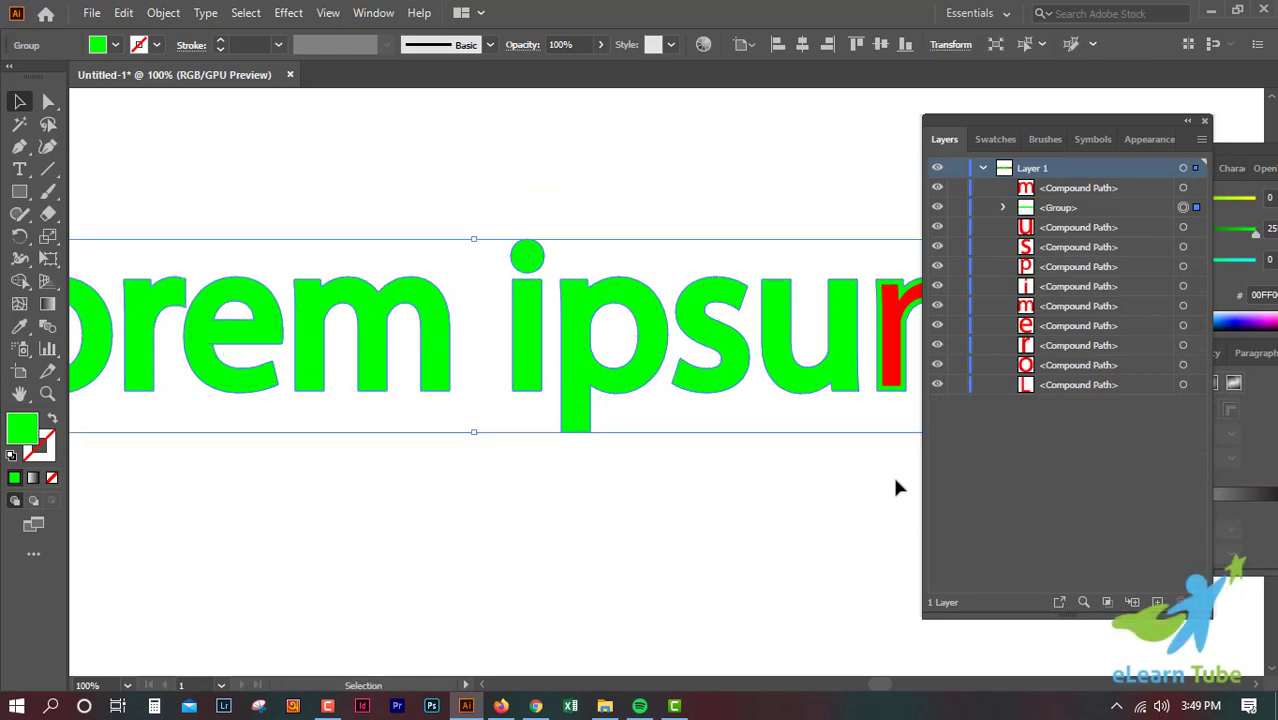
scroll(893, 475, "down", 1)
key("a")
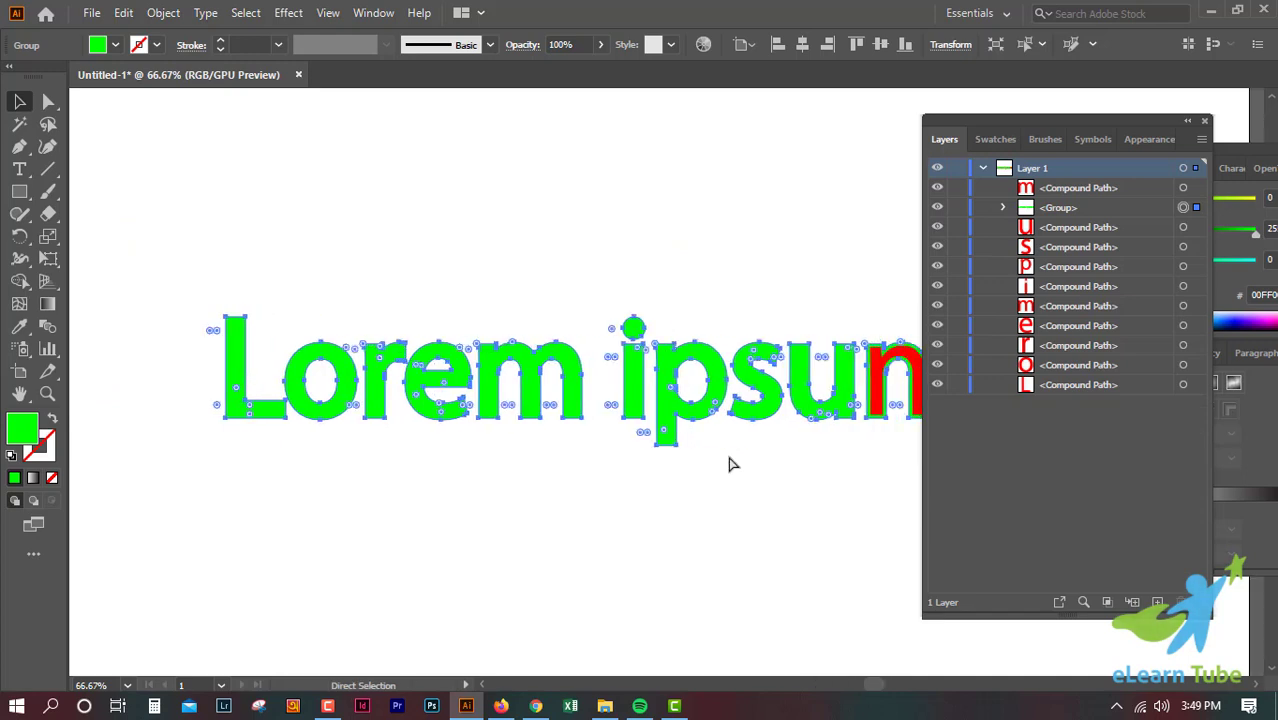
scroll(729, 464, "down", 1)
left_click(1045, 188)
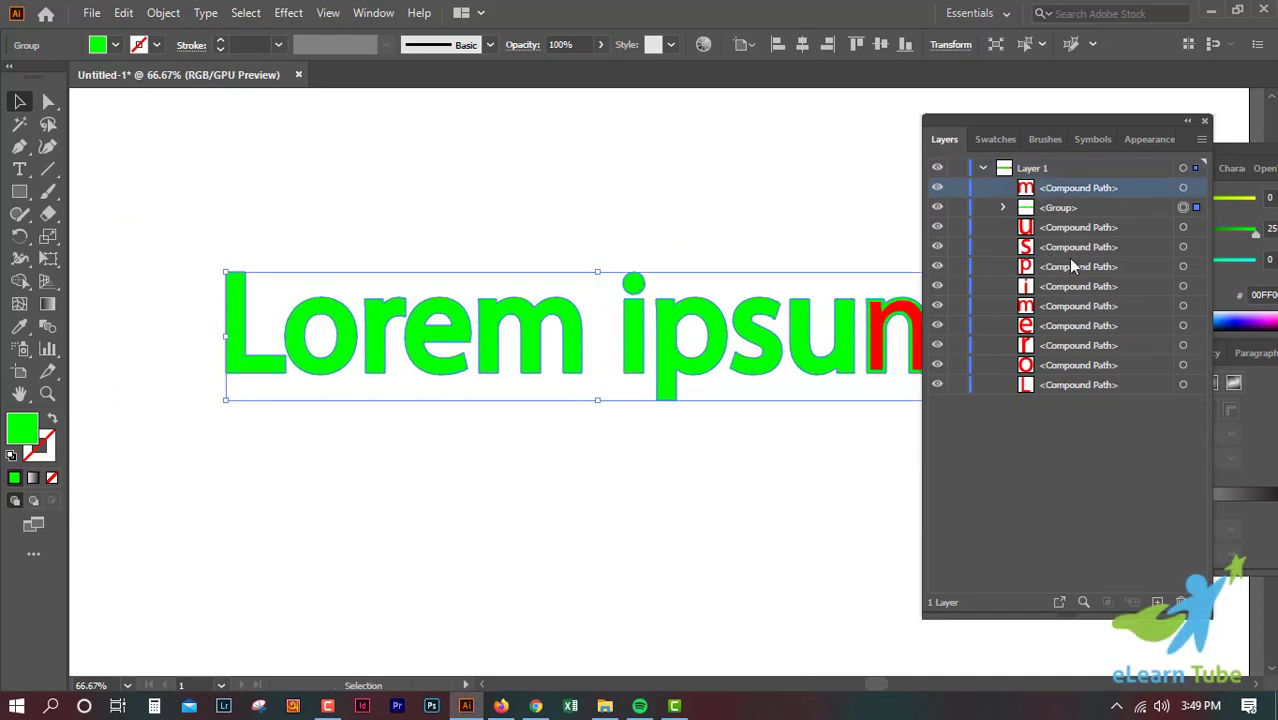
left_click_drag(1046, 212, 1040, 180)
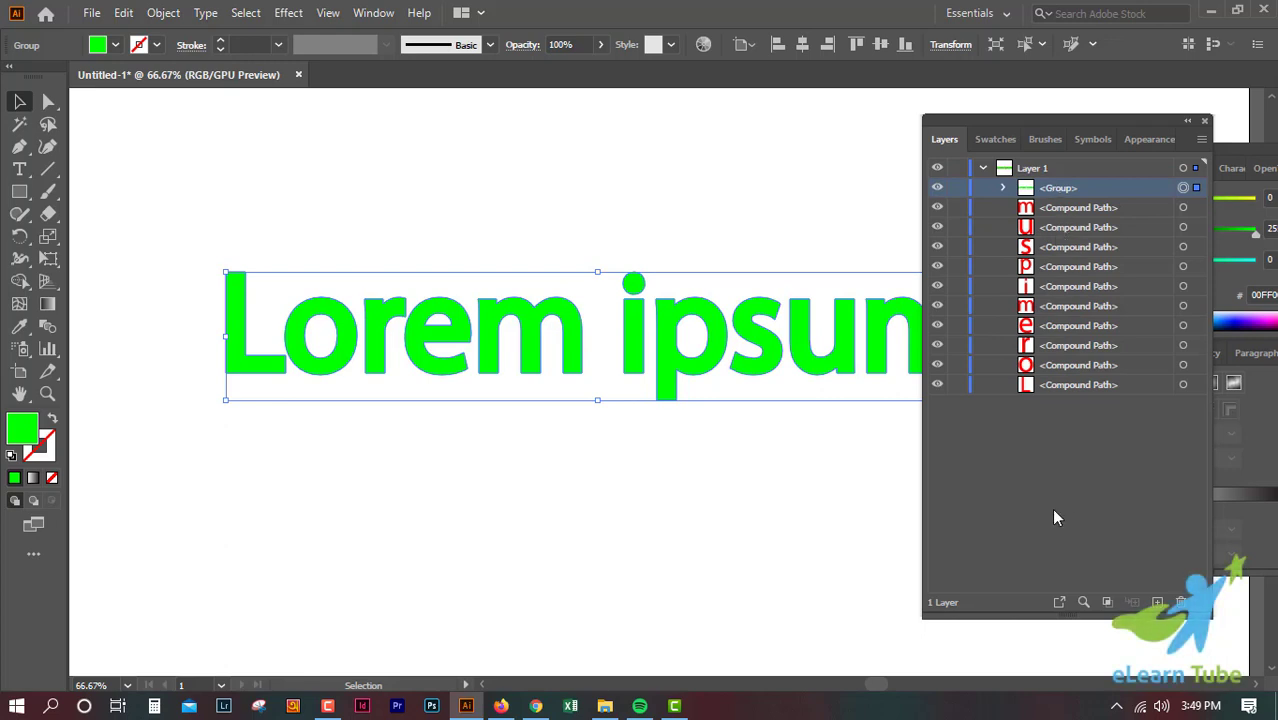
mouse_move(1070, 187)
left_mouse_down()
mouse_move(1072, 421)
mouse_move(1070, 365)
left_mouse_up()
Select the red L, o, r, e, i, p, u letter paths and group them
left_click(1186, 385)
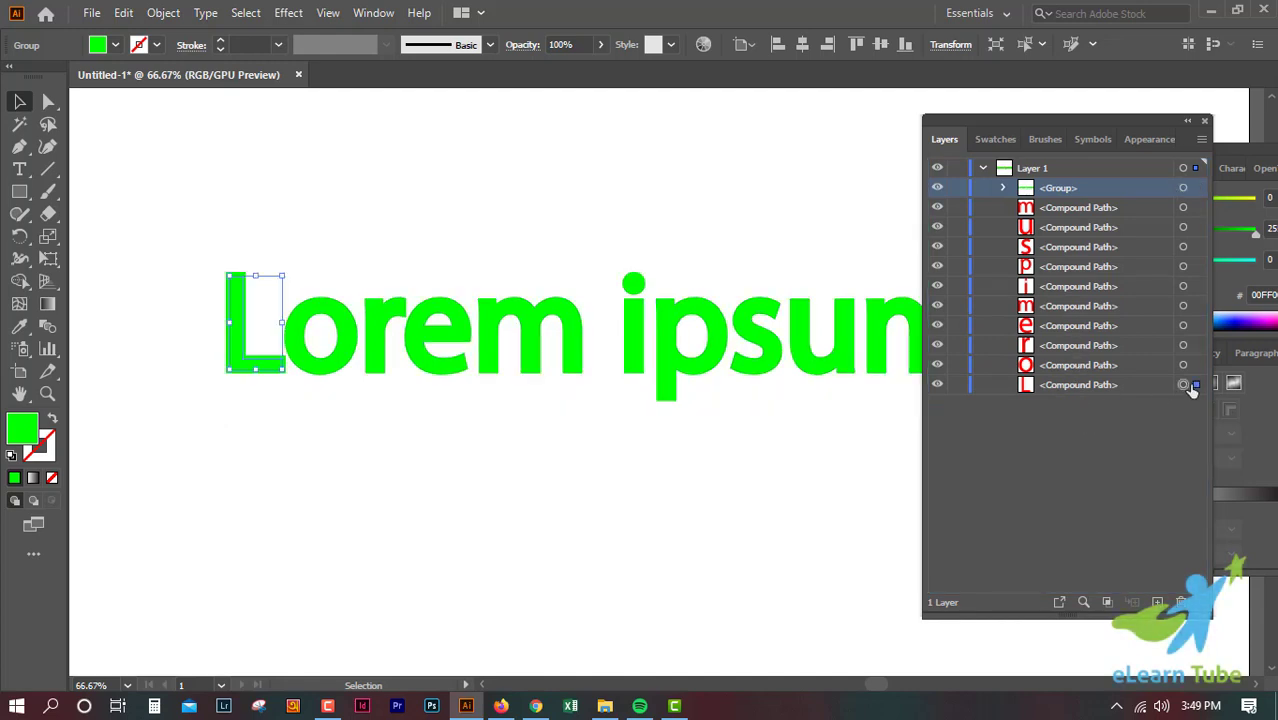
left_click(1186, 365, "shift")
left_click(1186, 345, "shift")
left_click(1186, 325, "shift")
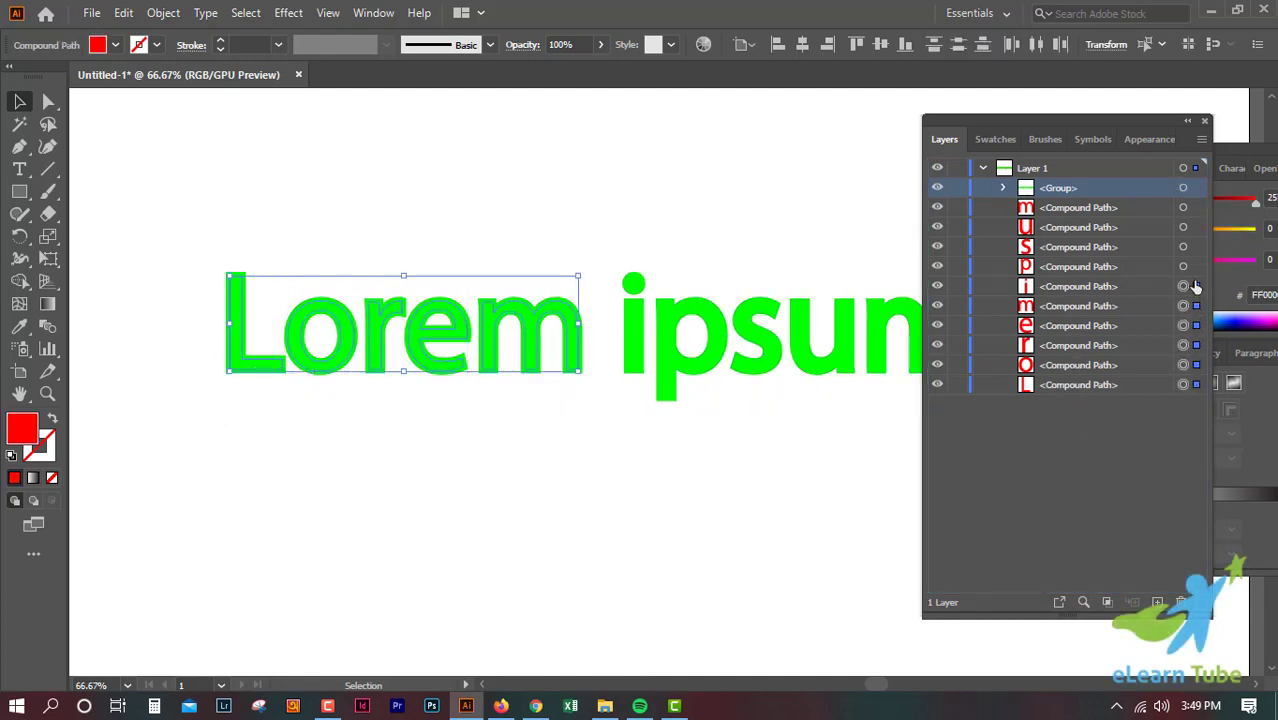
left_click(1188, 286, "shift")
left_click(1188, 266, "shift")
left_click(1197, 229, "shift")
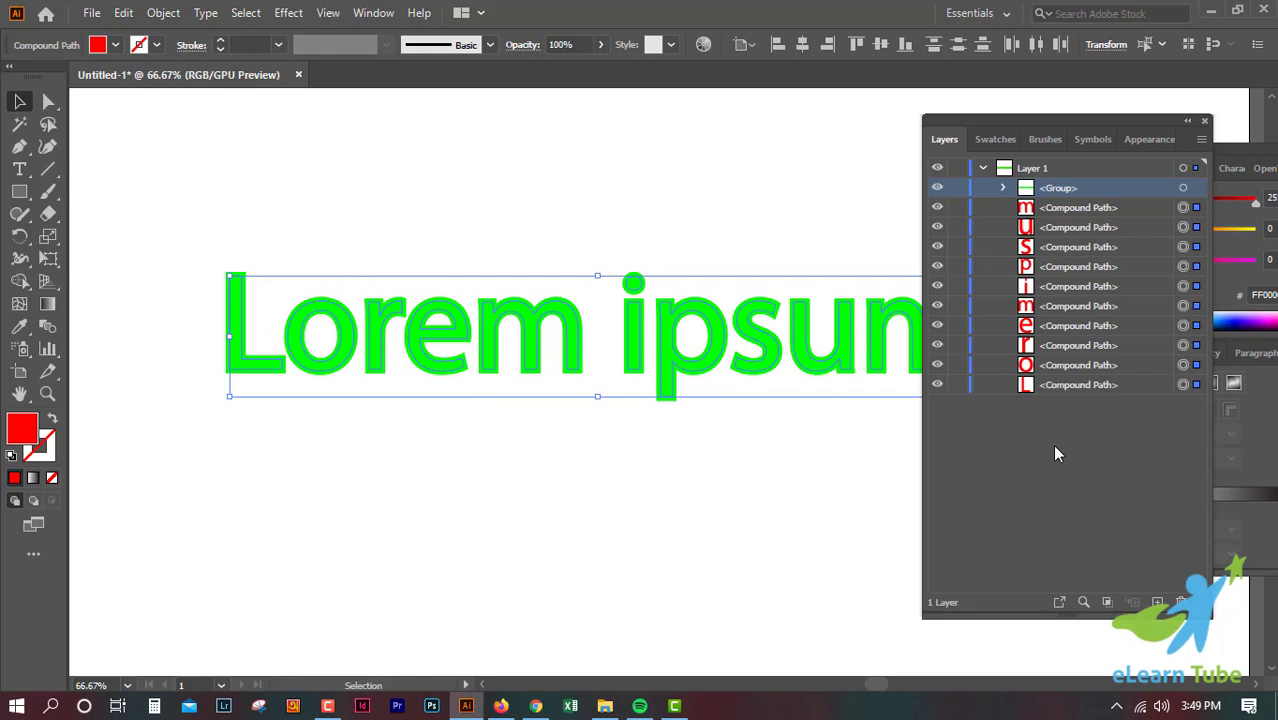
key("ctrl+g")
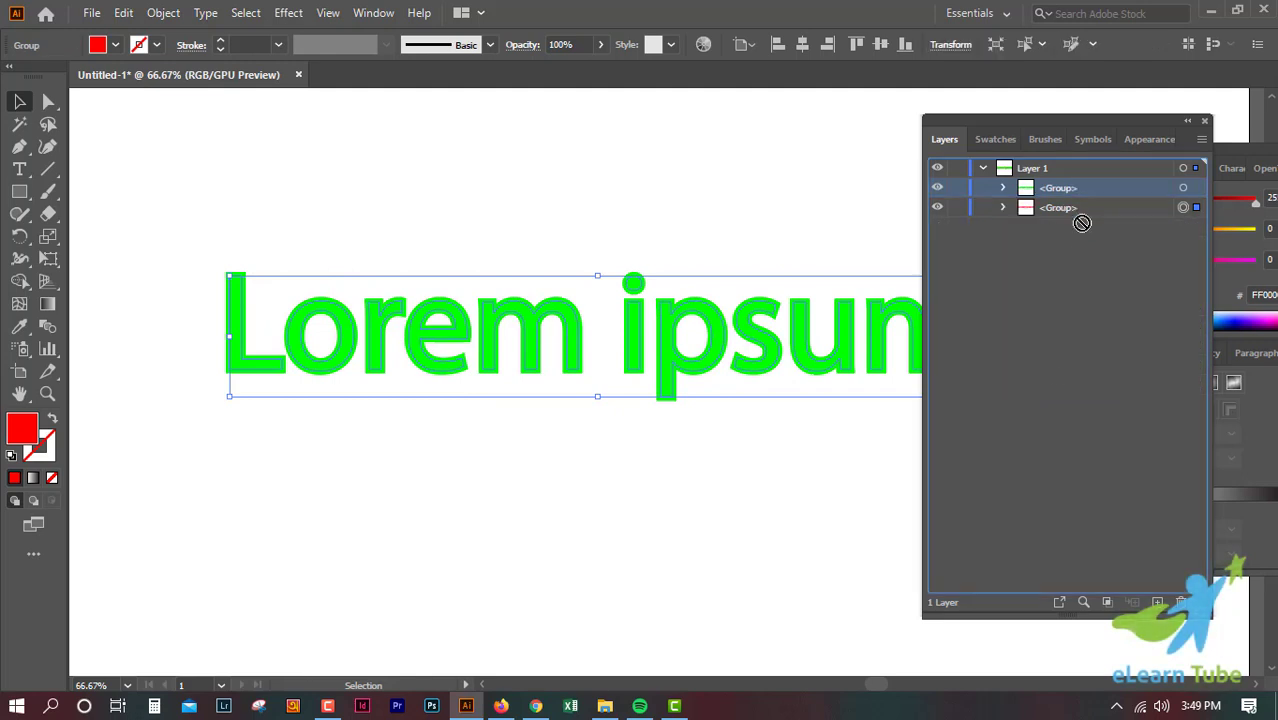
Drag the red letter group above the green outline group and deselect
left_click_drag(1065, 190, 1070, 215)
left_click(776, 428)
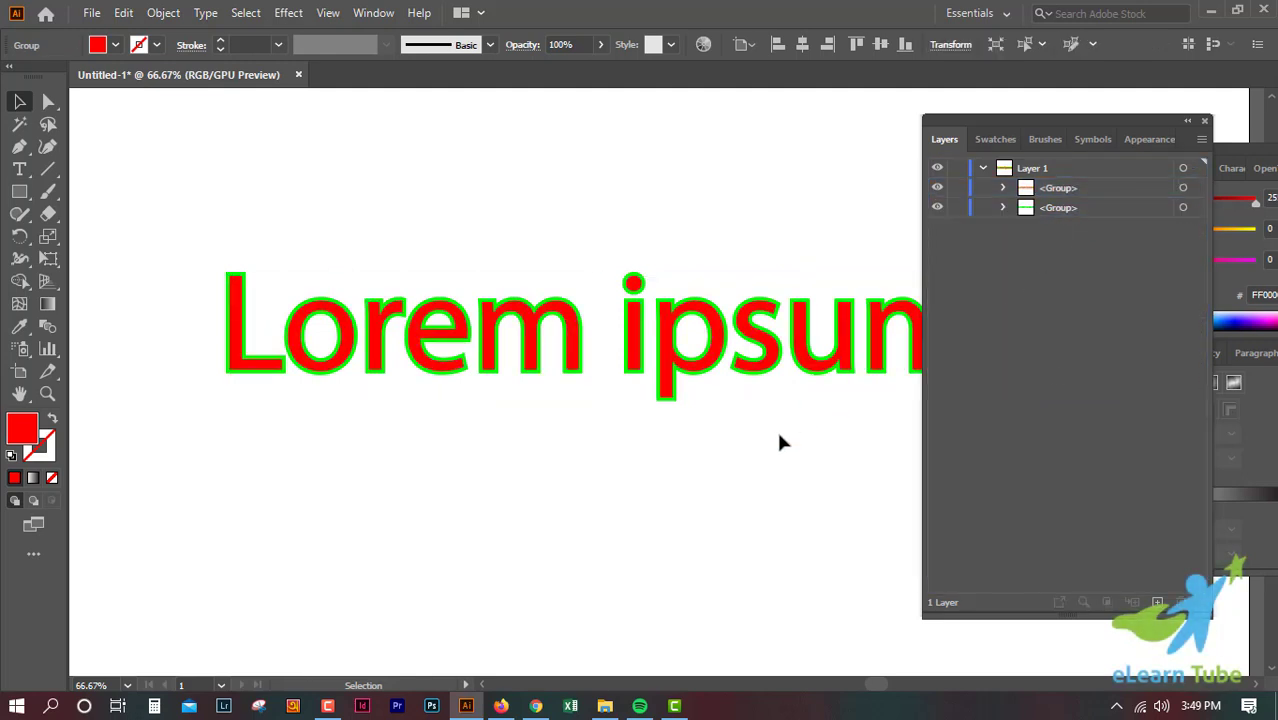
scroll(776, 430, "right", 1)
key("ctrl+minus")
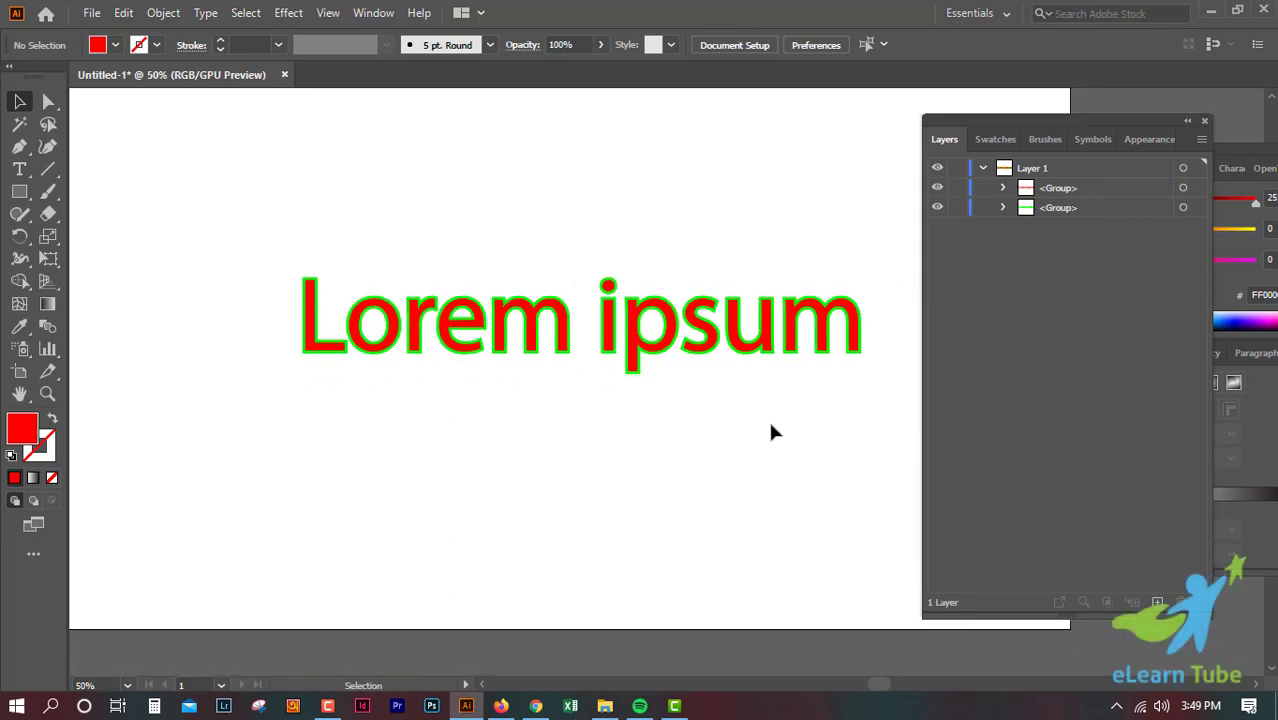
Select the green outline group and add a 5 px Offset Path copy around it
key("ctrl+plus")
key("ctrl+plus")
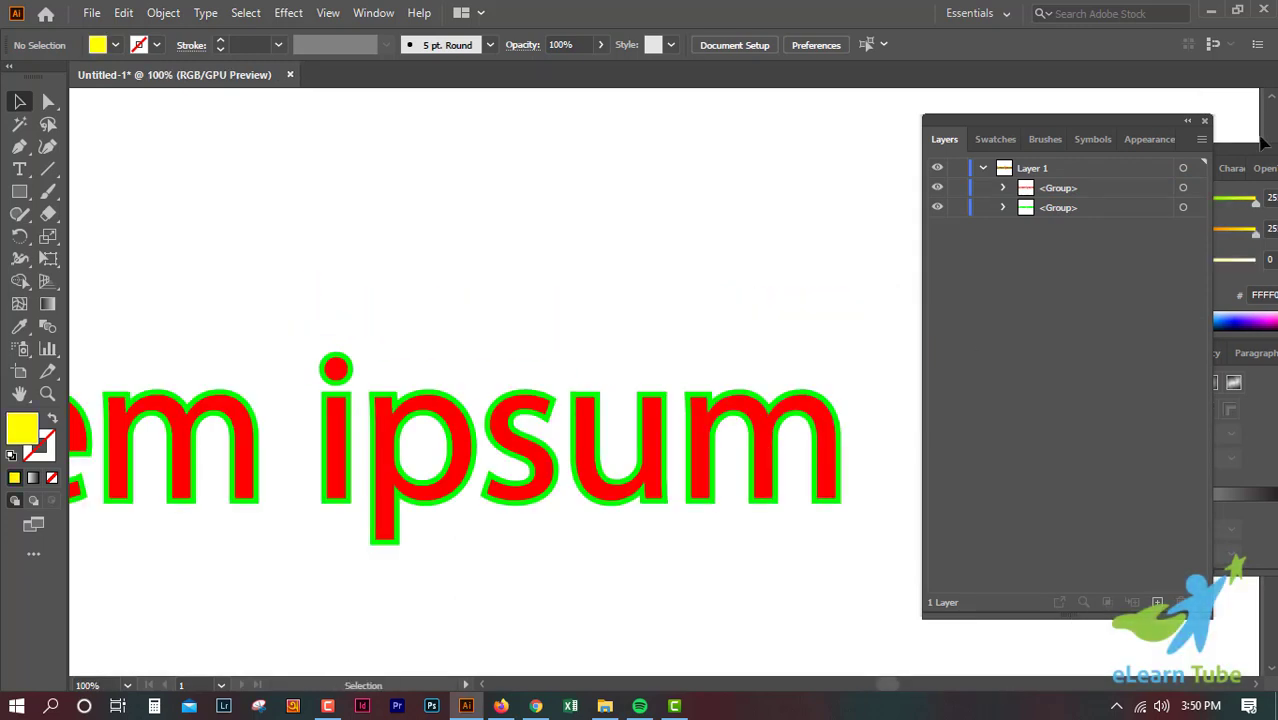
left_click(830, 430)
scroll(864, 428, "down", 1)
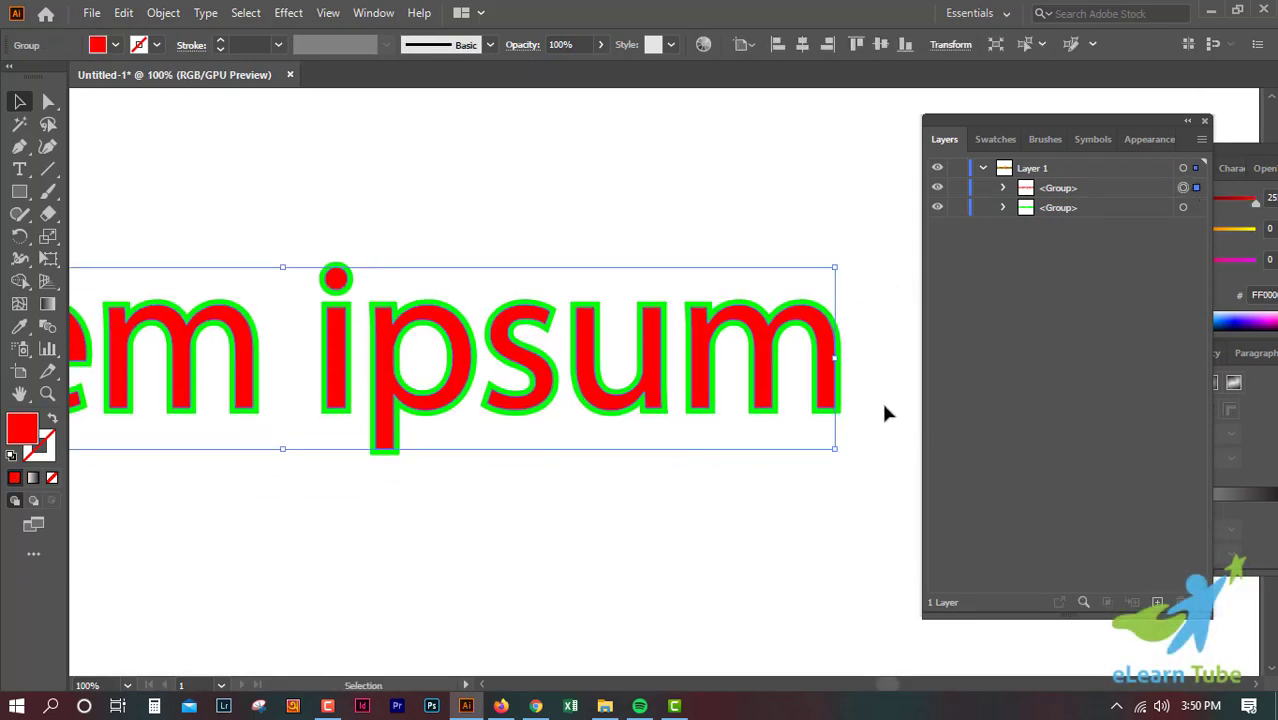
left_click(1199, 211)
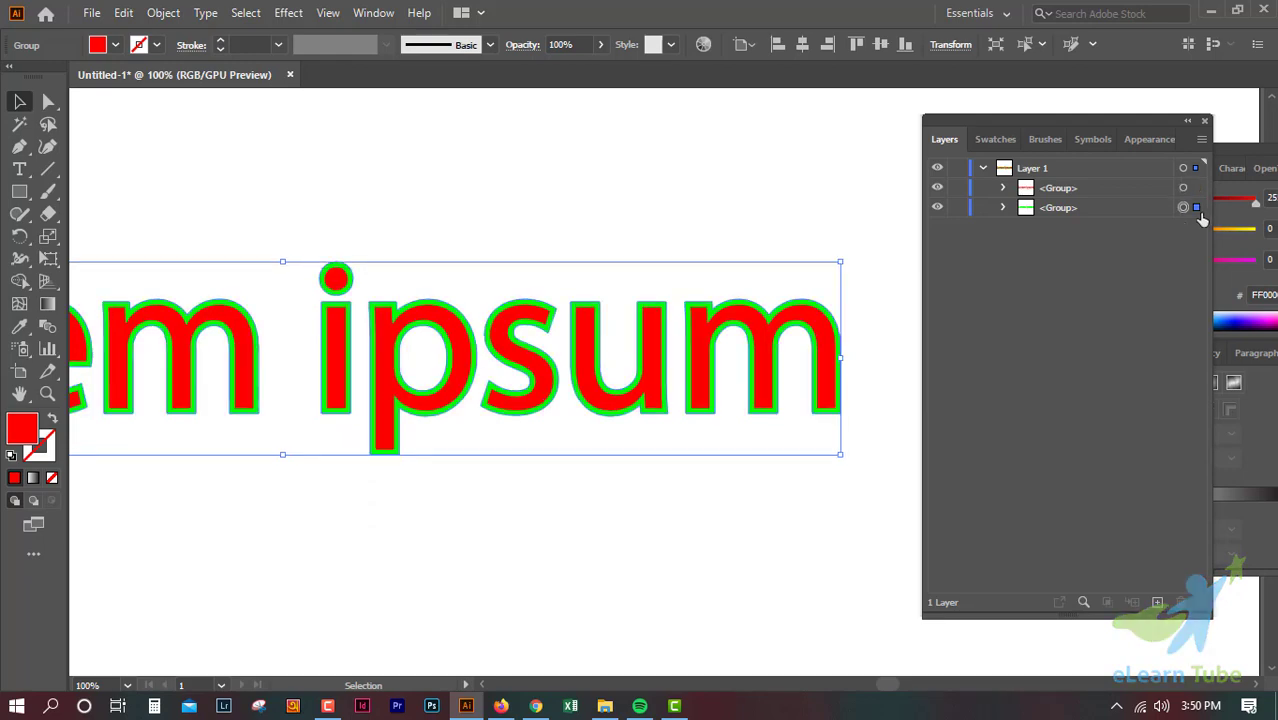
left_click(163, 13)
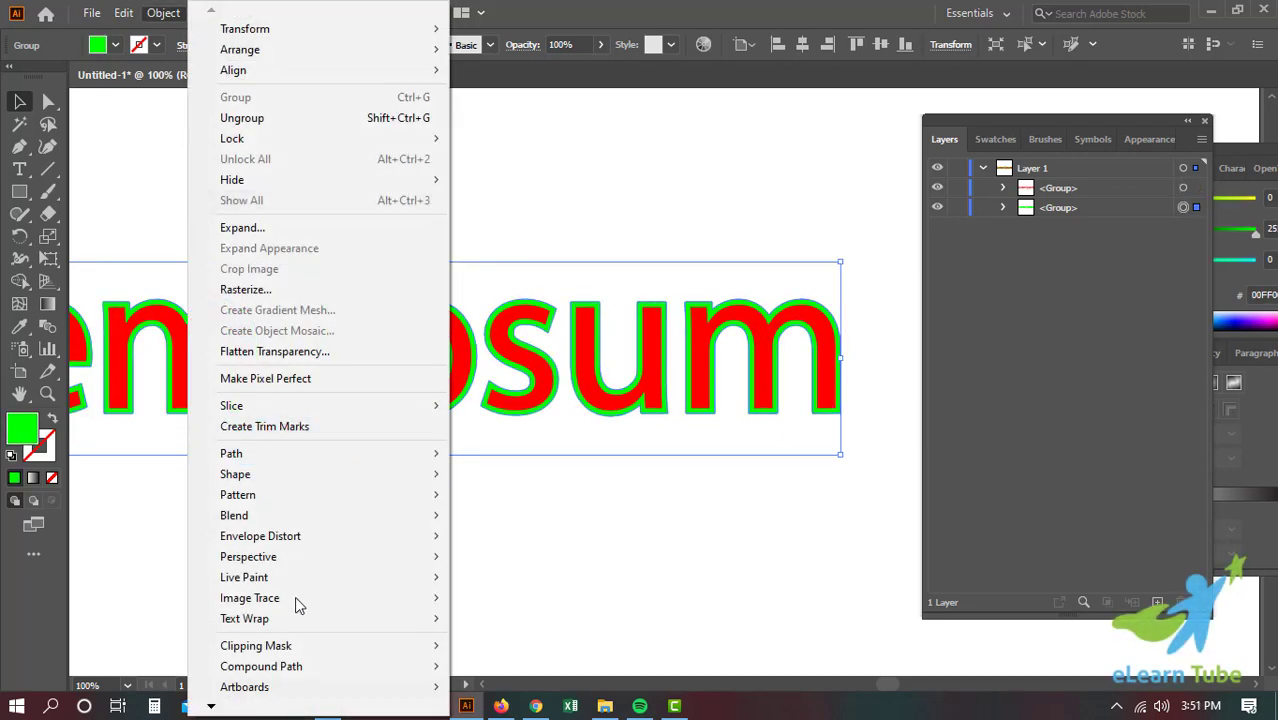
mouse_move(231, 453)
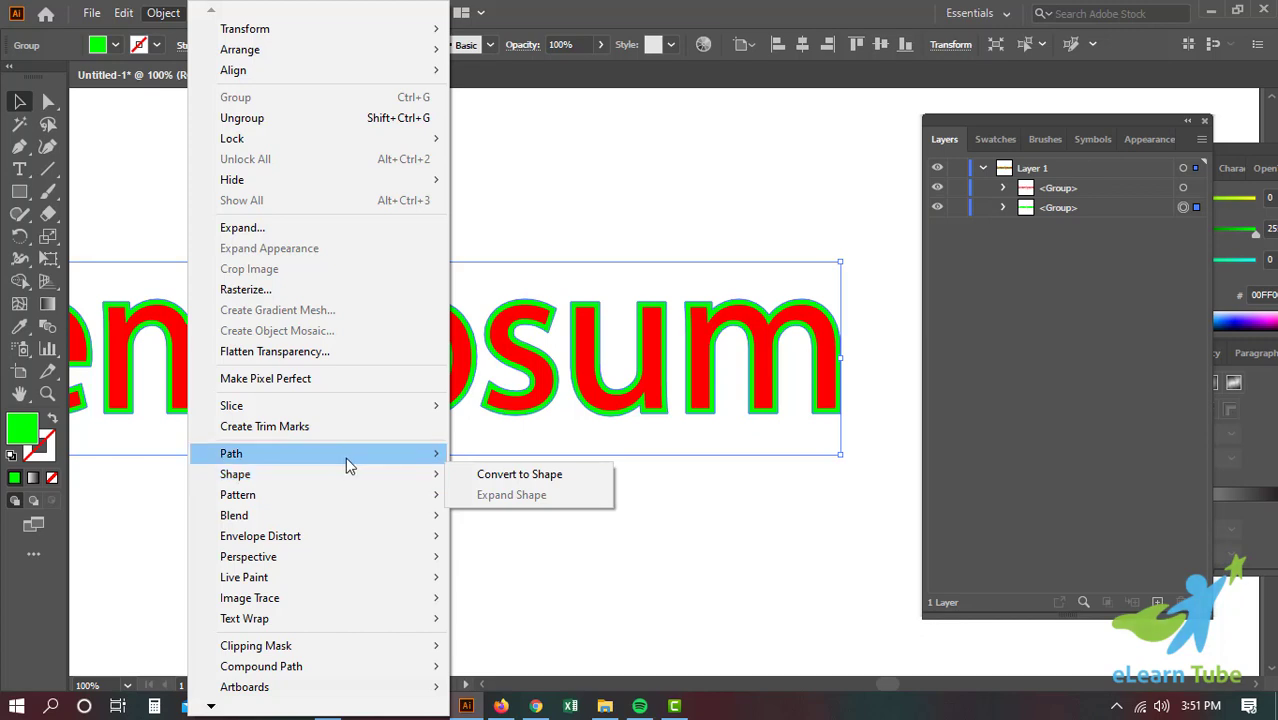
left_click(545, 524)
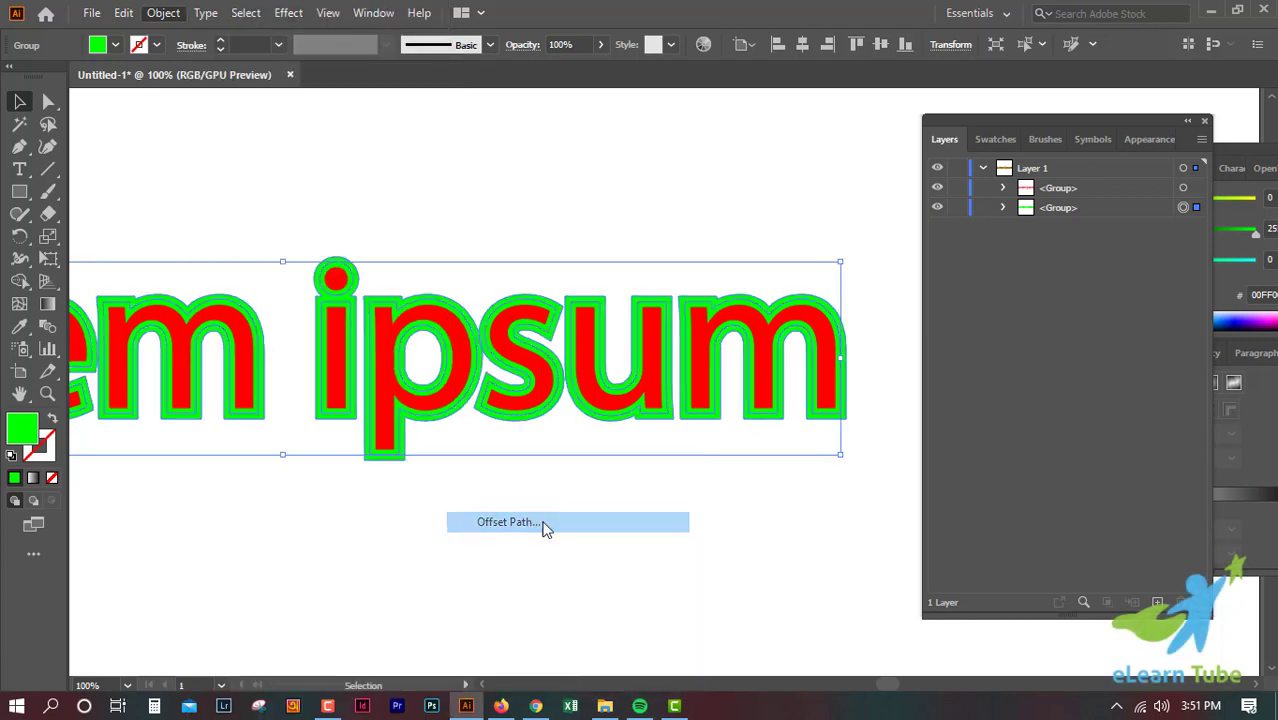
left_click(763, 405)
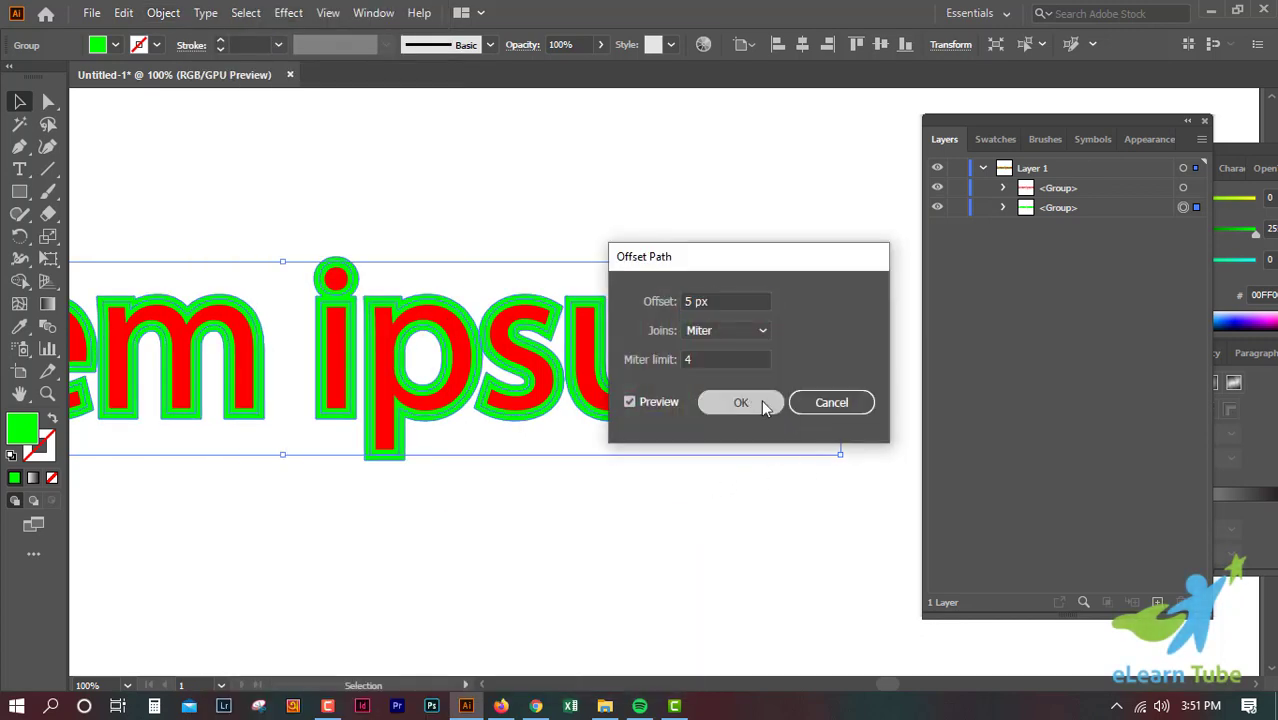
left_click(1265, 245)
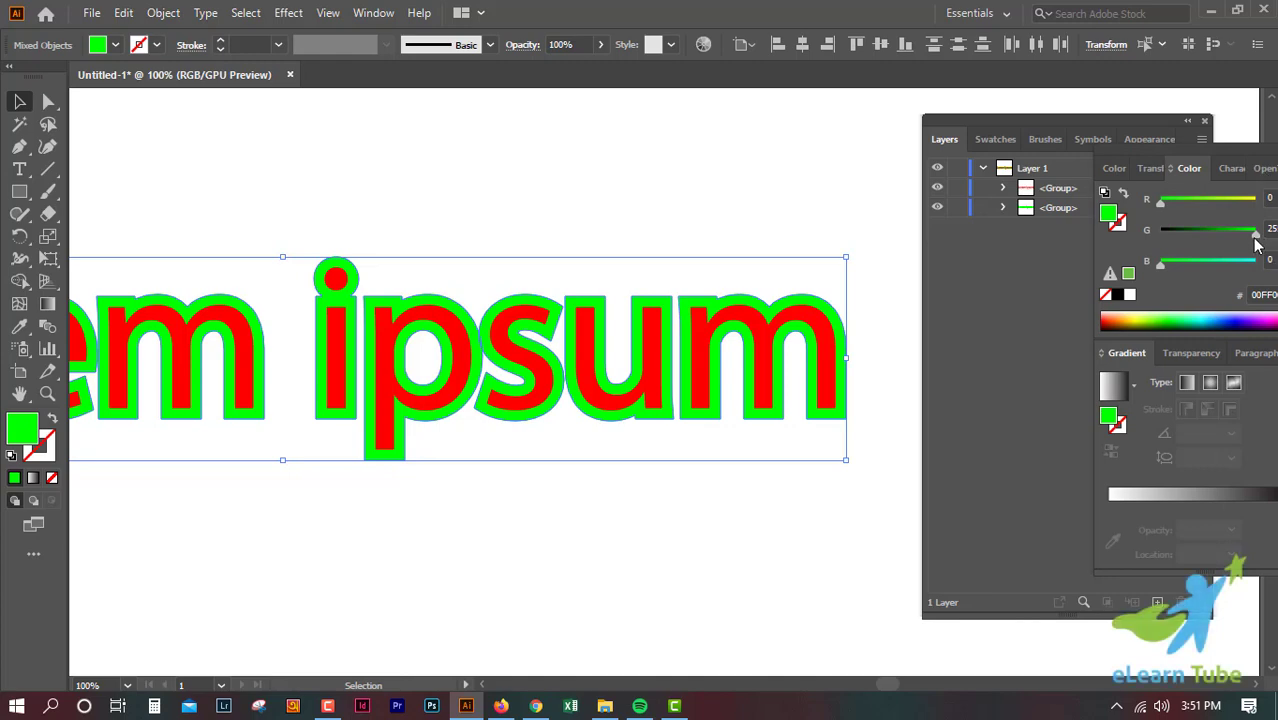
Make the new outline black (G 0) and zoom around to inspect the stacked borders
left_click_drag(1257, 243, 1108, 237)
left_click(790, 478)
scroll(780, 530, "left", 3)
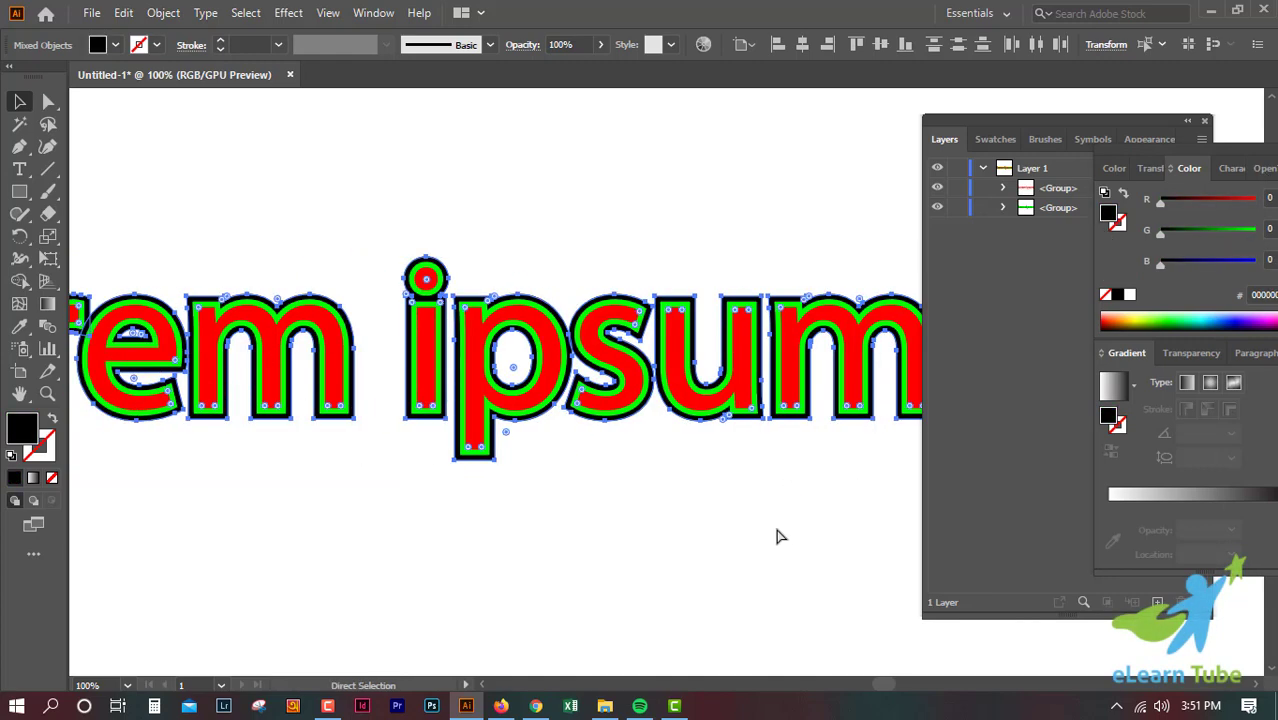
key("ctrl+minus")
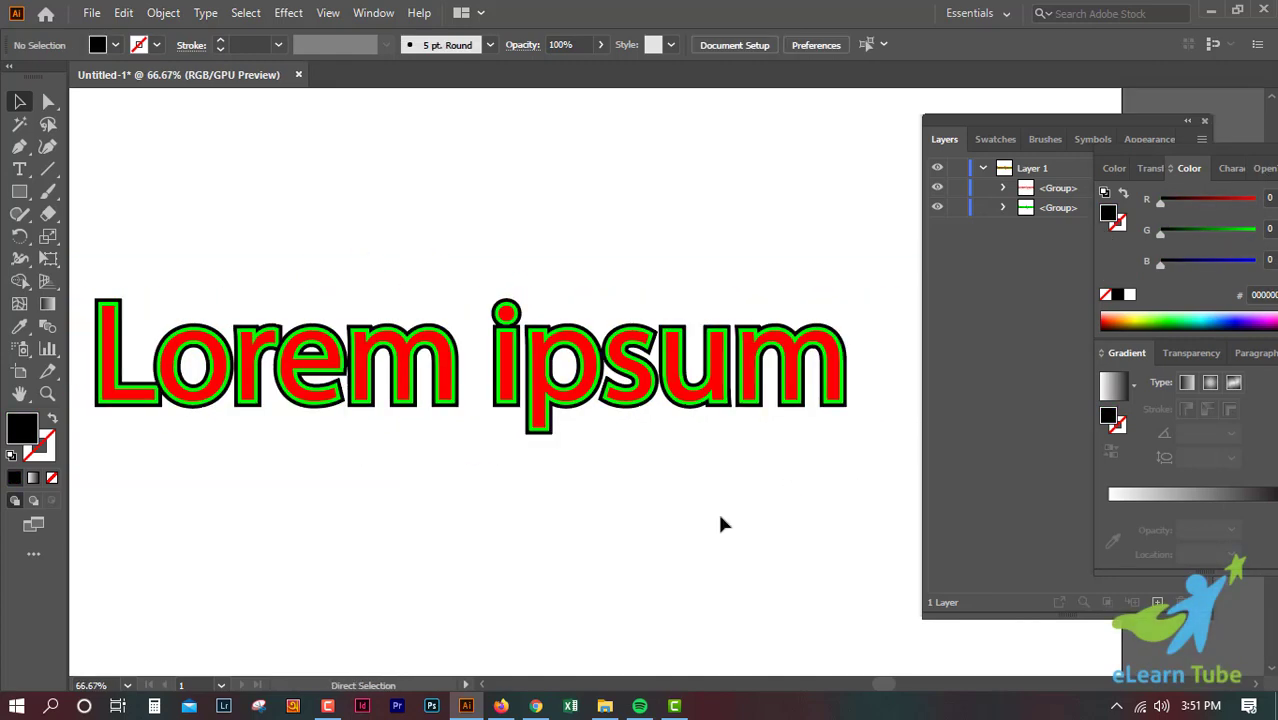
key("ctrl+plus")
key("ctrl+plus")
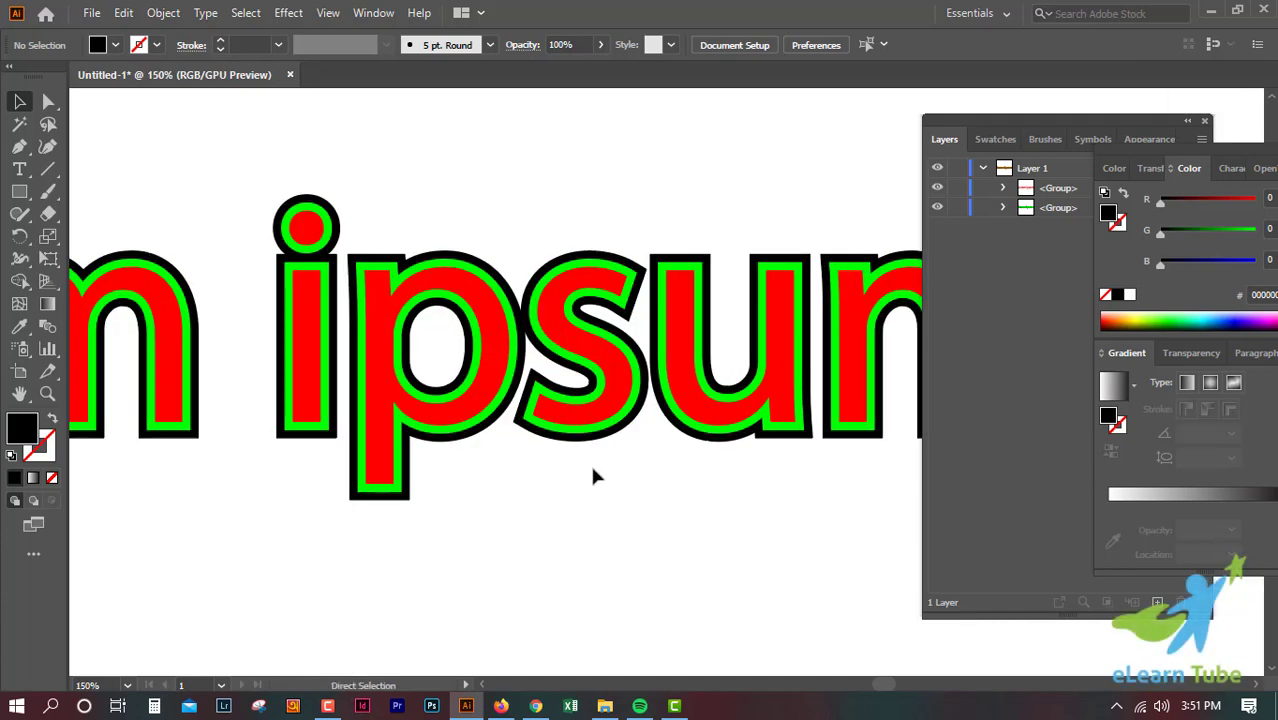
key("ctrl+minus")
scroll(593, 475, "left", 3)
scroll(593, 475, "left", 3)
scroll(565, 463, "left", 3)
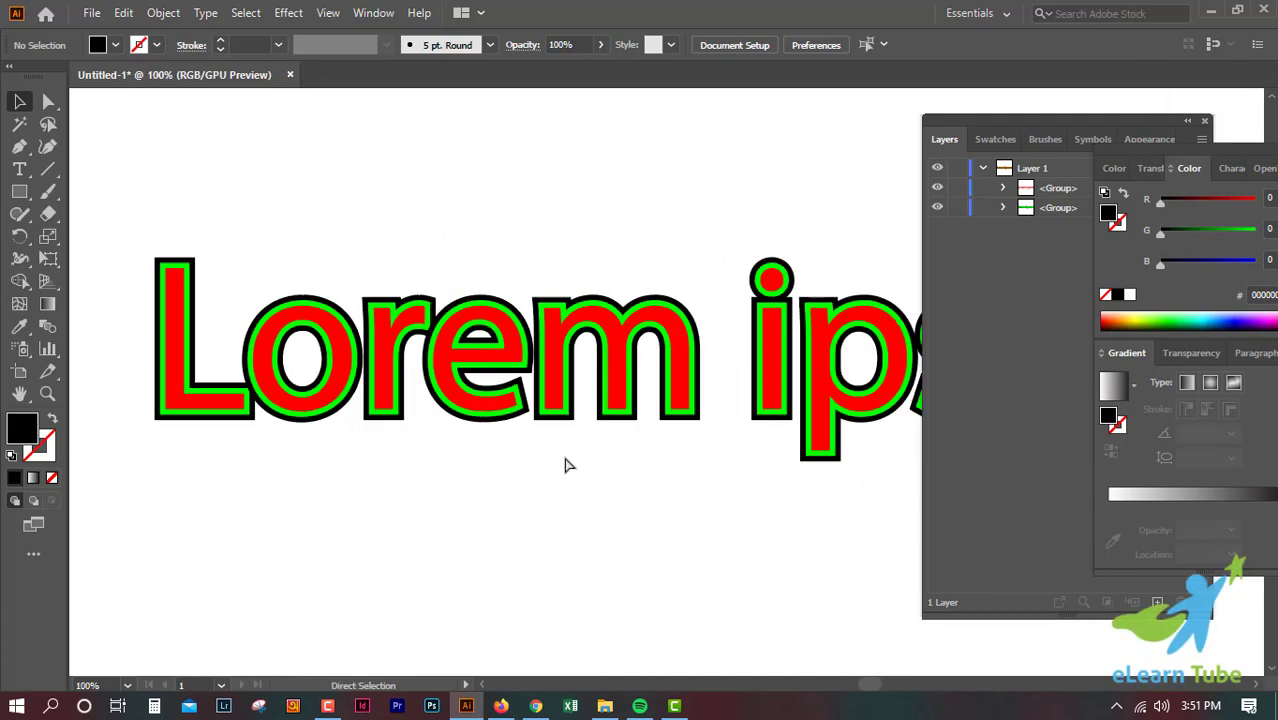
key("ctrl+minus")
key("ctrl+minus")
scroll(565, 462, "right", 3)
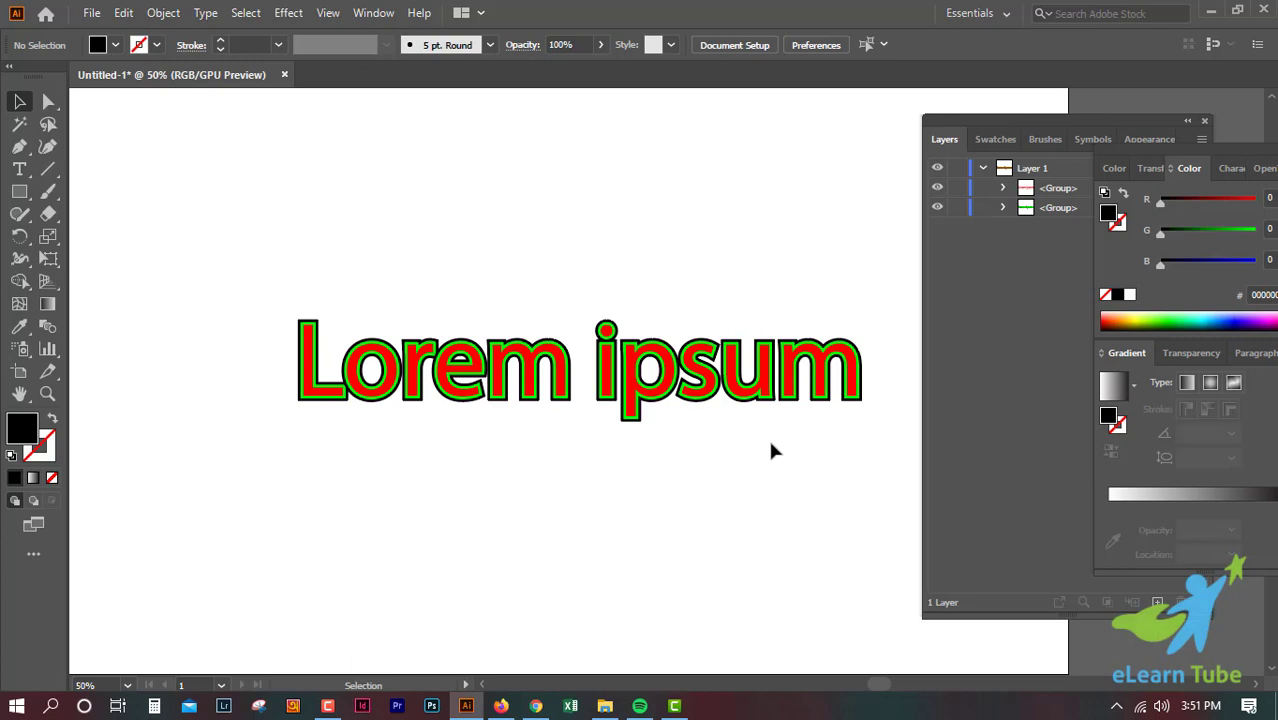
key("ctrl+plus")
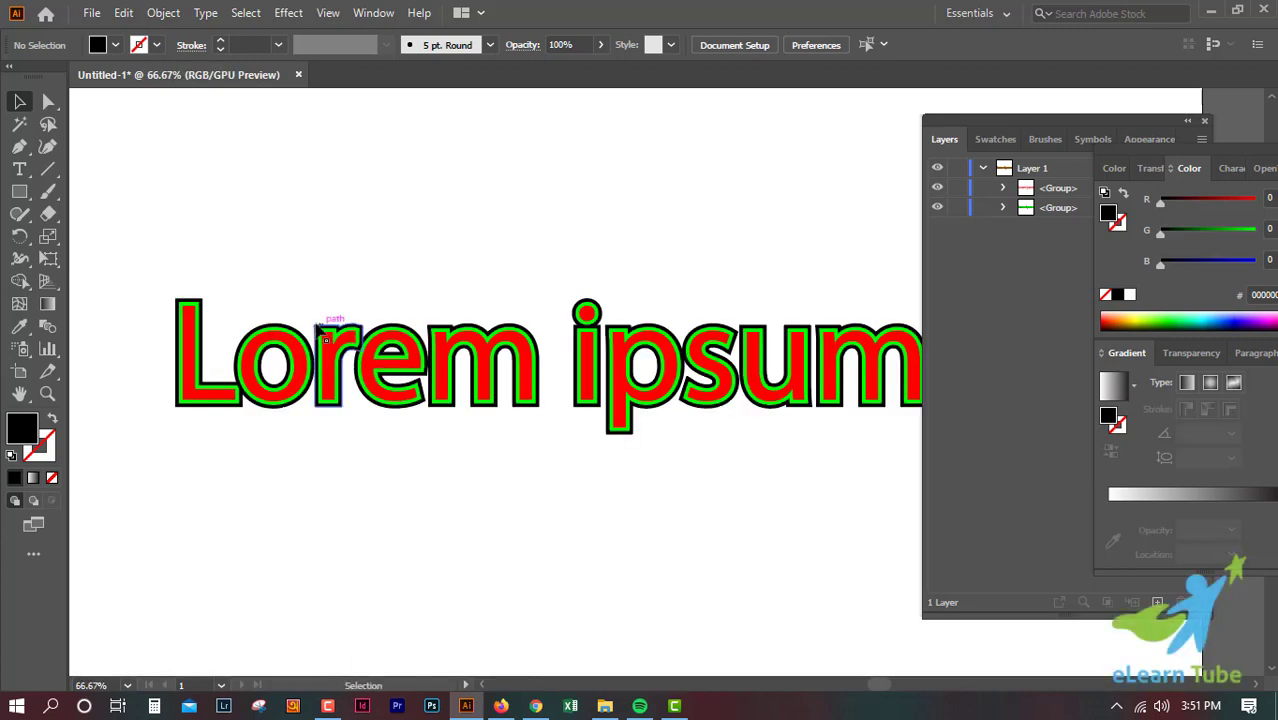
scroll(485, 460, "down", 3)
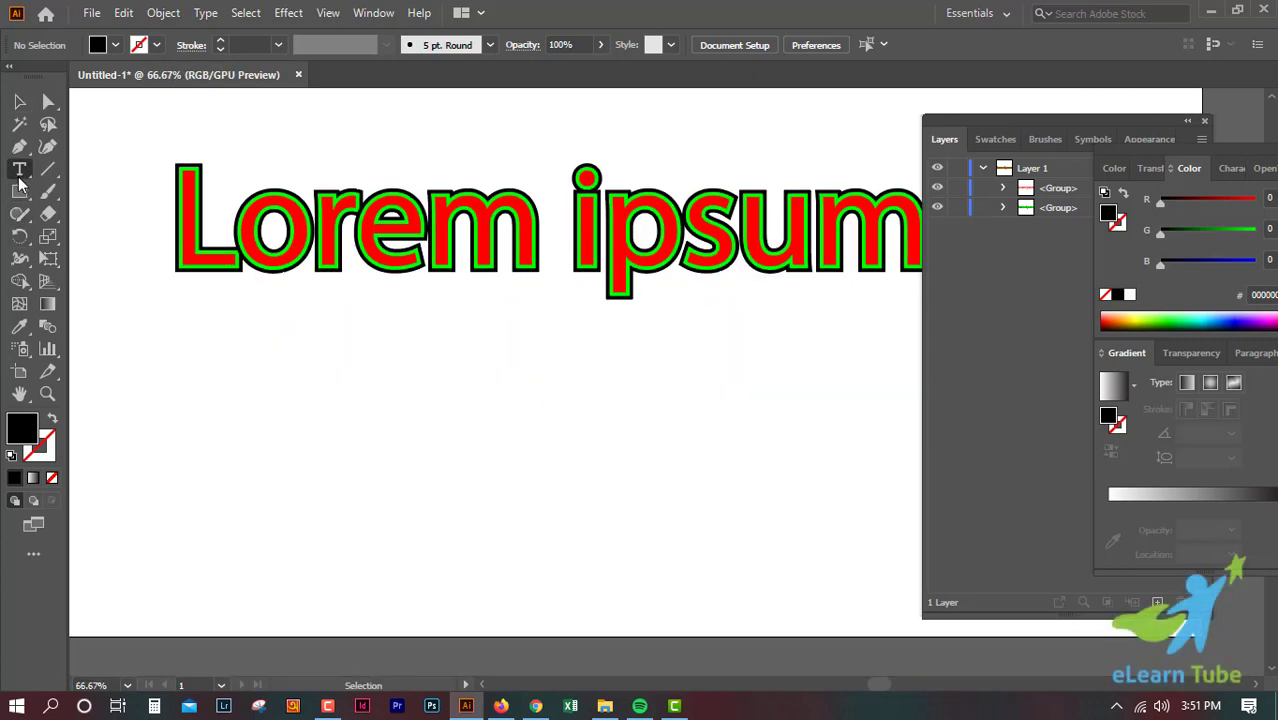
left_click(375, 396)
key("Escape")
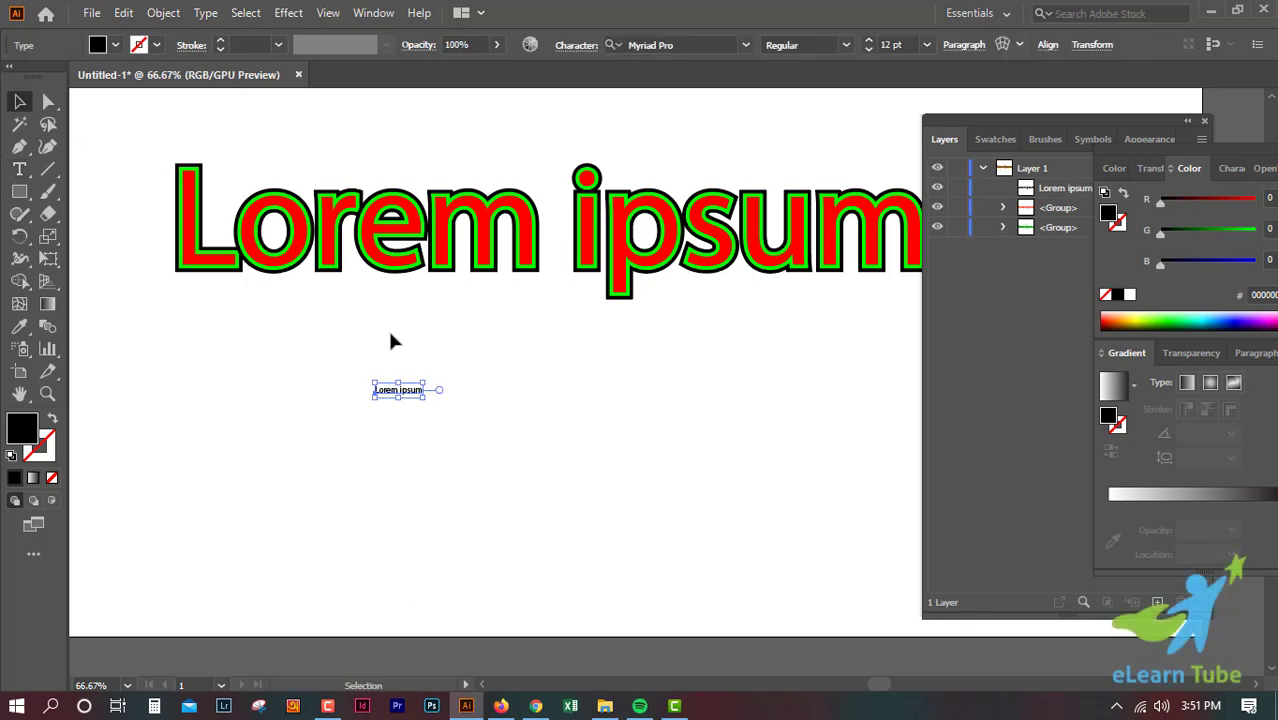
left_click_drag(425, 398, 683, 447)
right_click(568, 434)
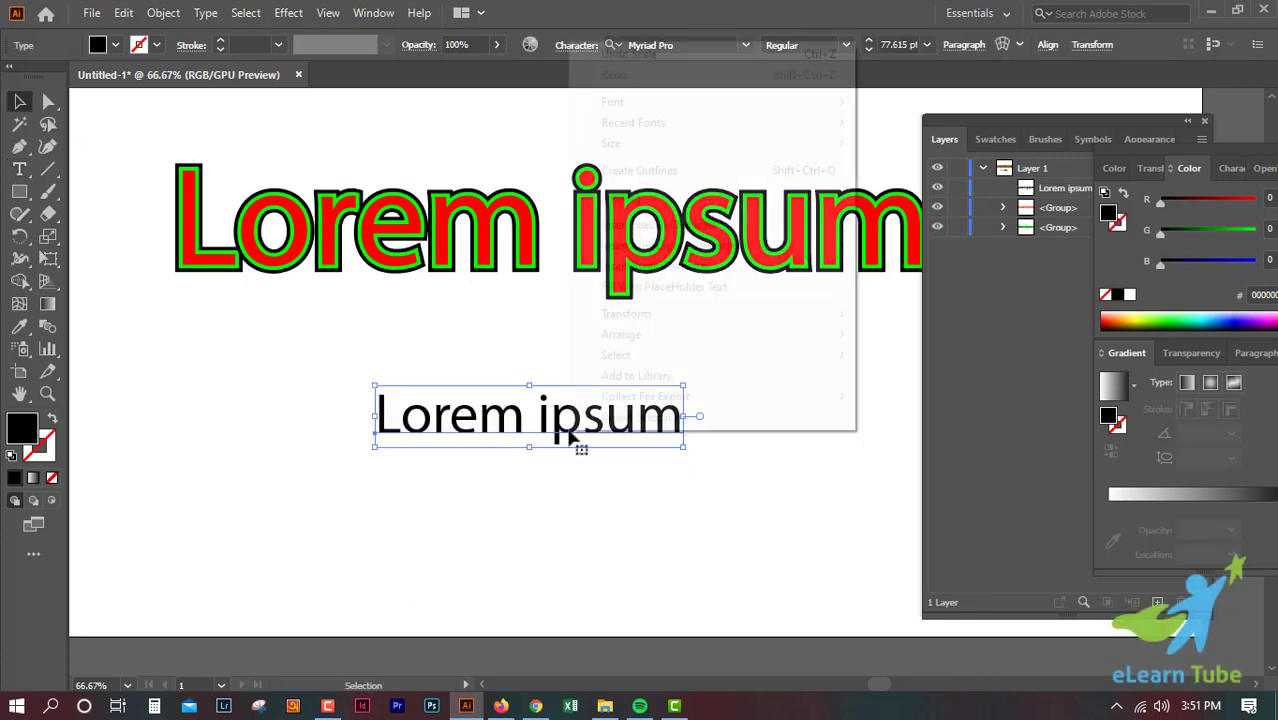
left_click(639, 170)
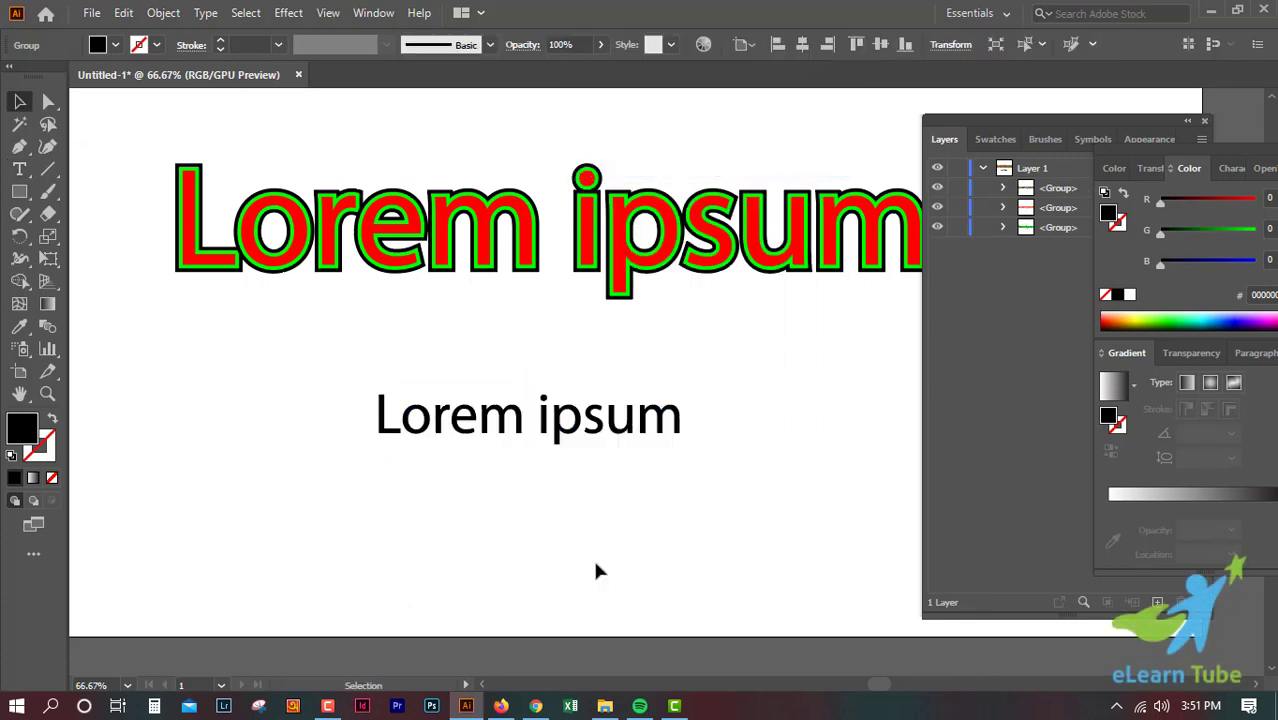
left_click(596, 566)
left_click(524, 436)
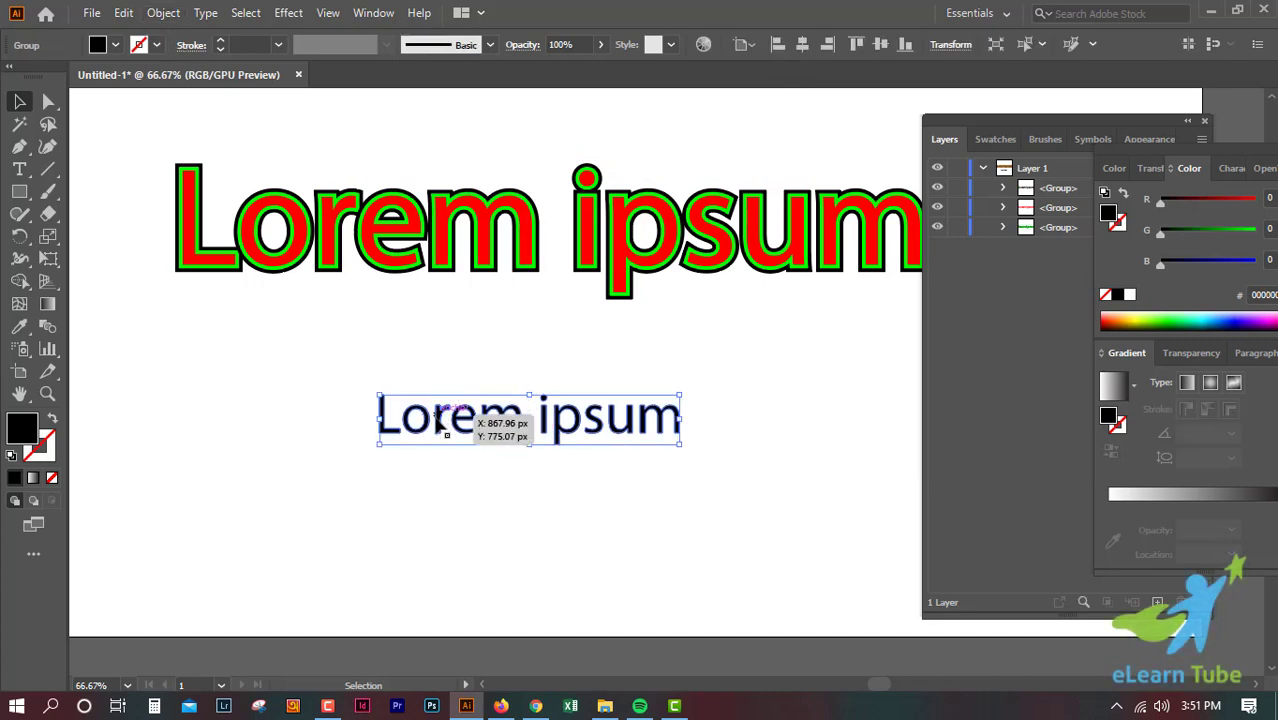
scroll(820, 485, "up", 2)
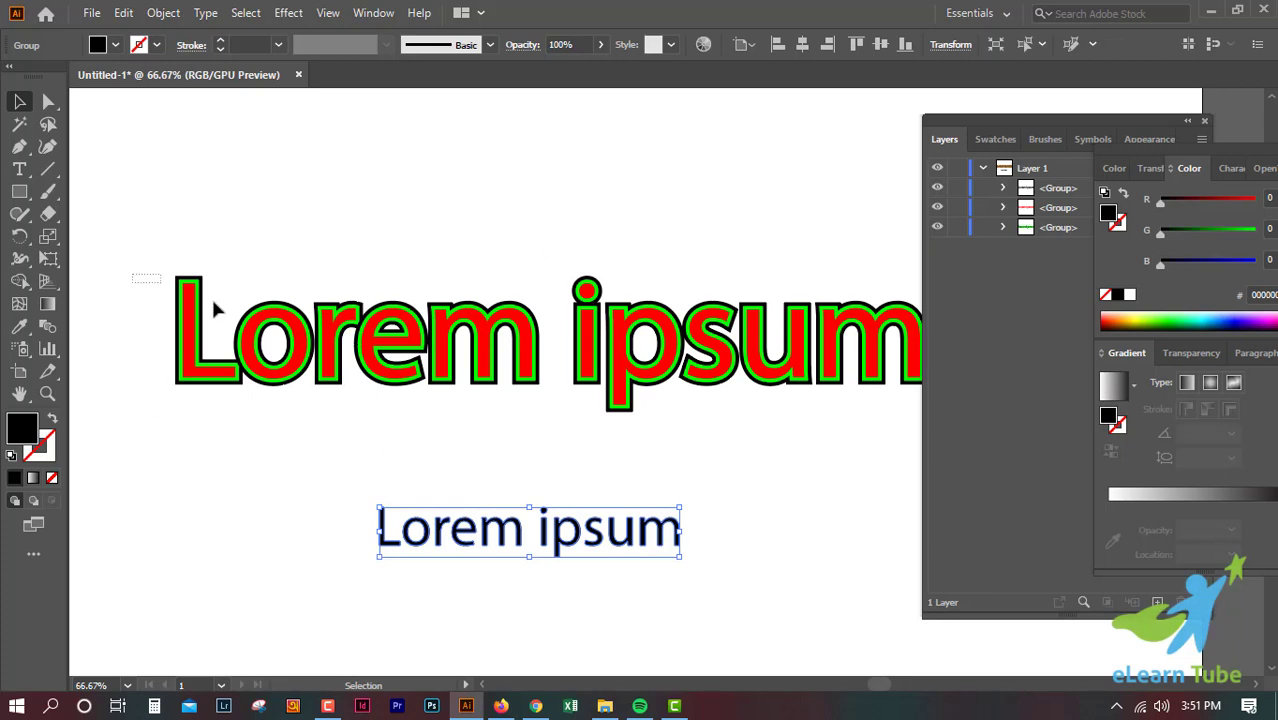
left_click(213, 310)
left_click(790, 465)
left_click_drag(836, 471, 248, 397)
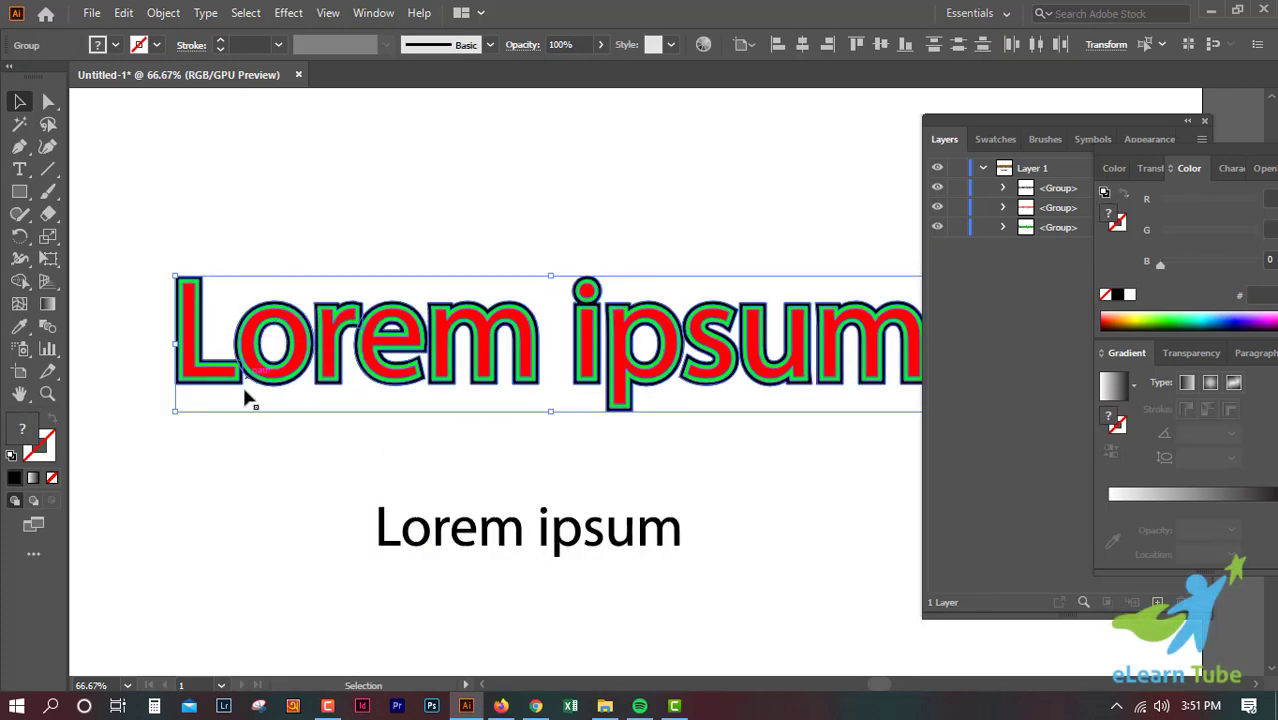
left_click_drag(141, 252, 214, 285)
left_click(807, 499)
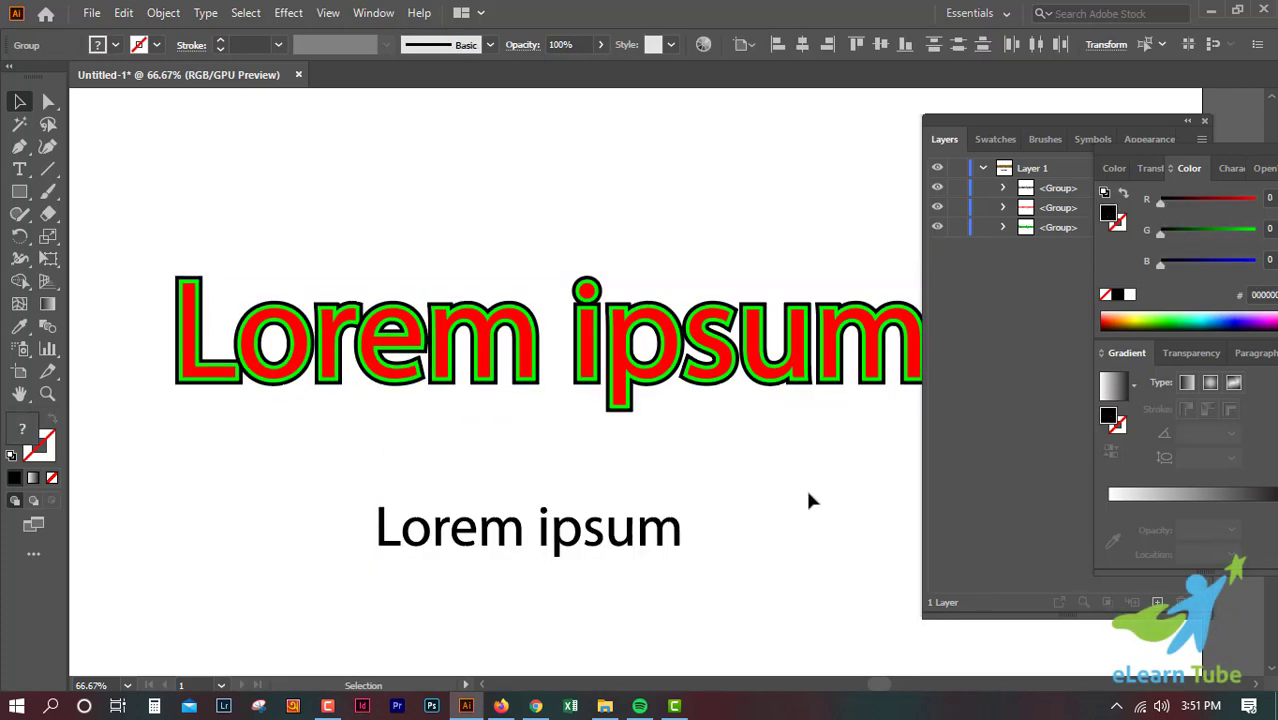
left_click(160, 15)
left_click(700, 540)
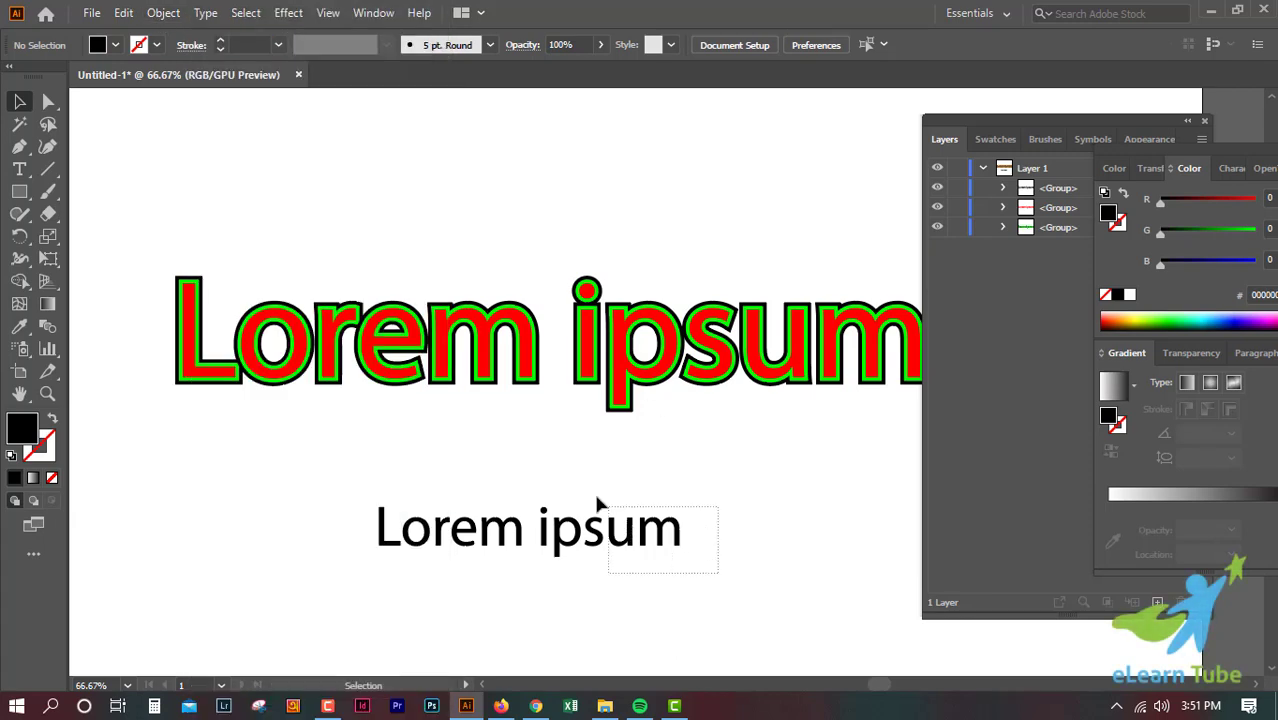
left_click_drag(712, 570, 583, 490)
key("Delete")
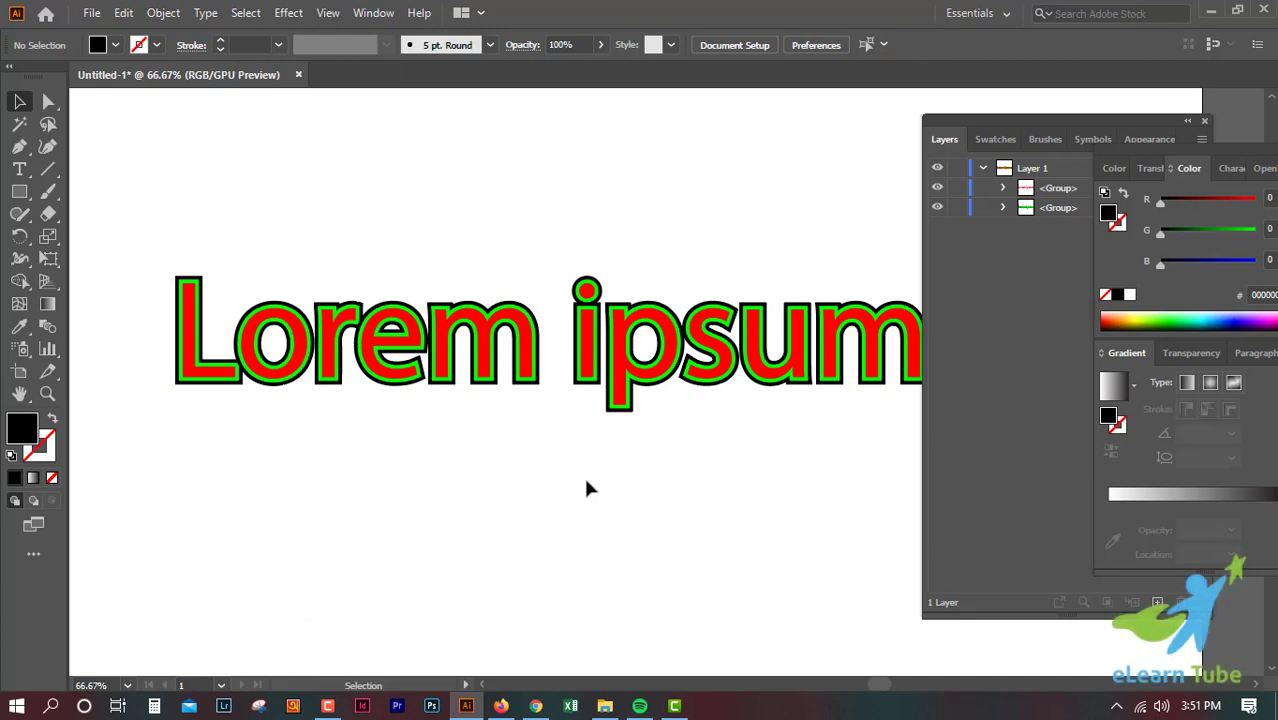
Select all the red, green and black Lorem ipsum artwork and delete it
left_click(163, 12)
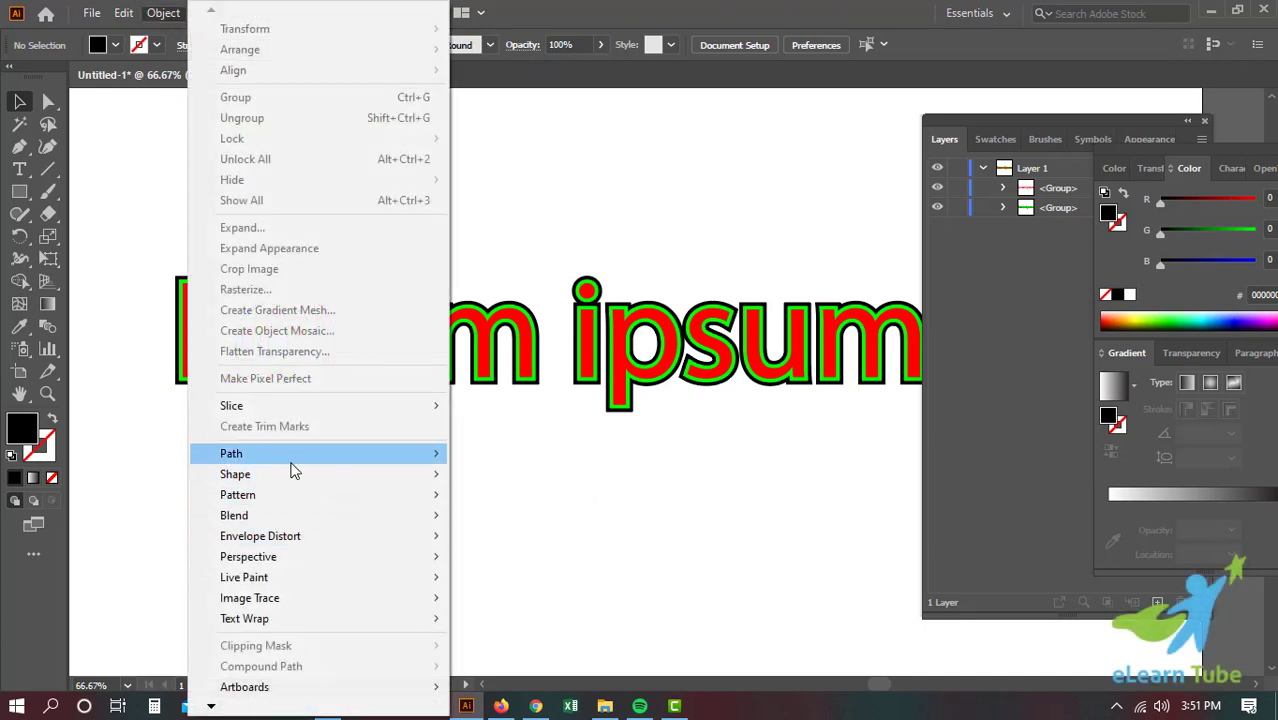
mouse_move(231, 453)
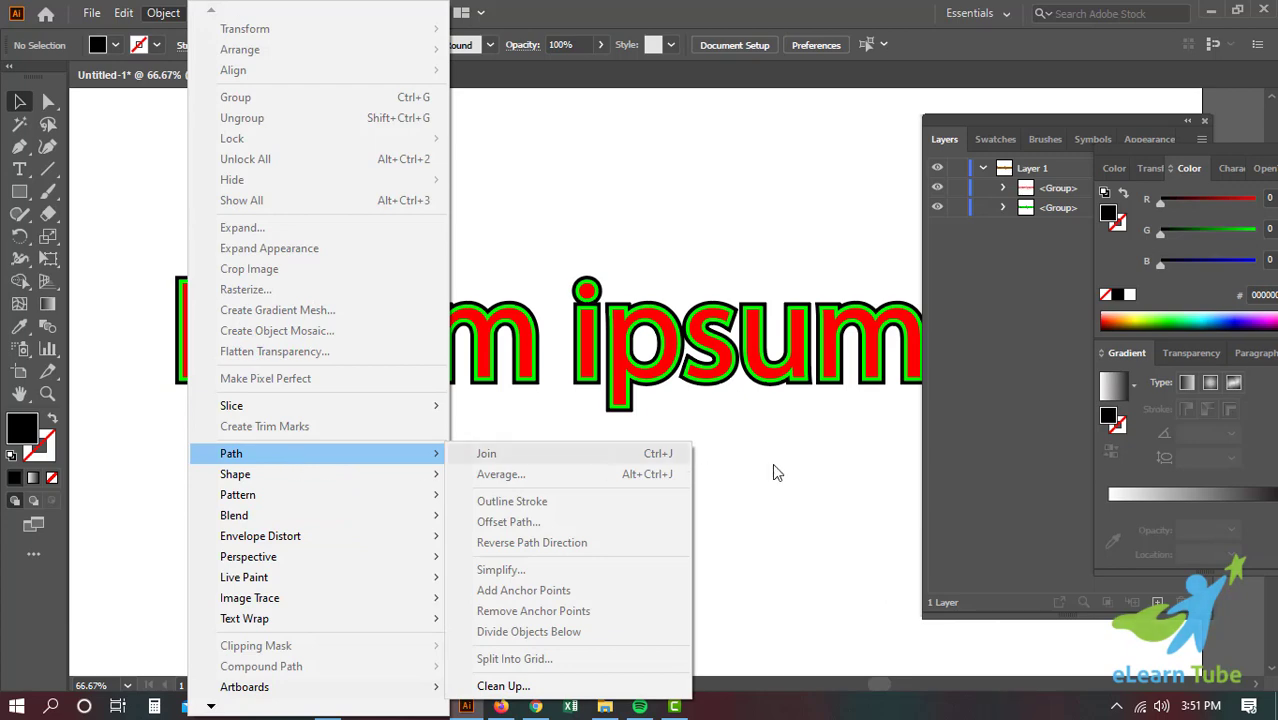
left_click(790, 472)
key("ctrl+minus")
key("ctrl+minus")
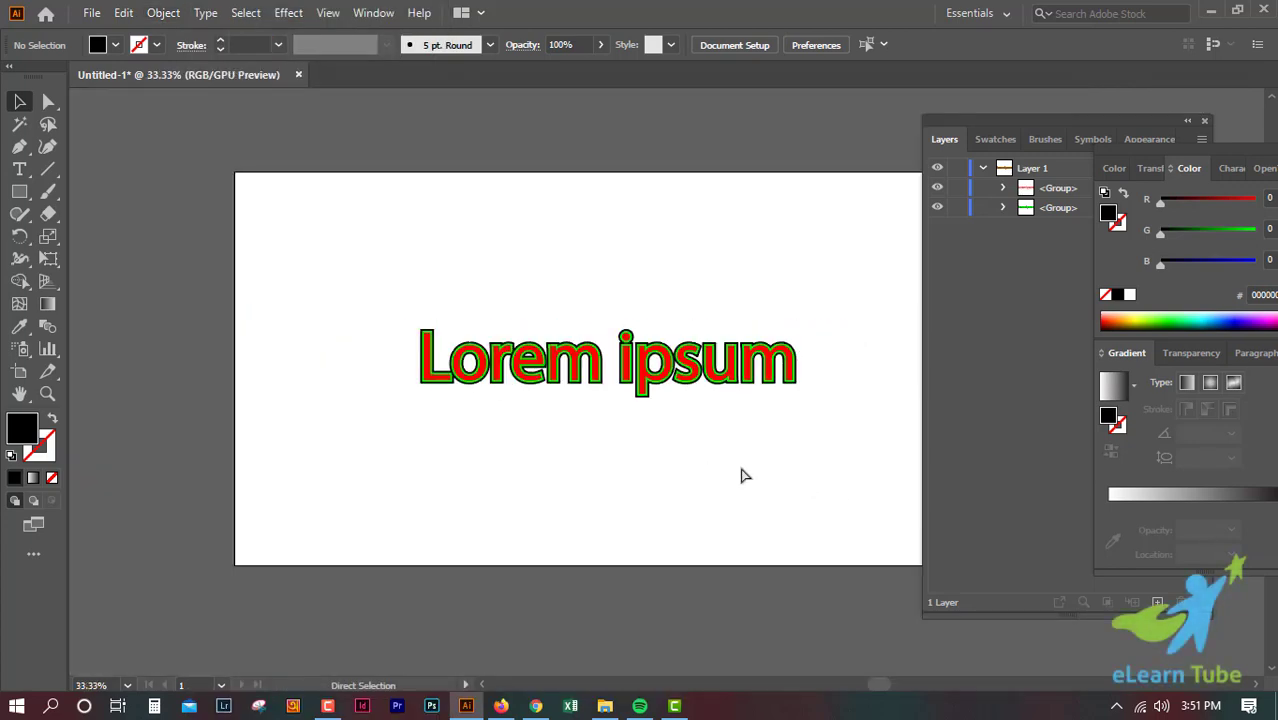
key("ctrl+a")
key("Delete")
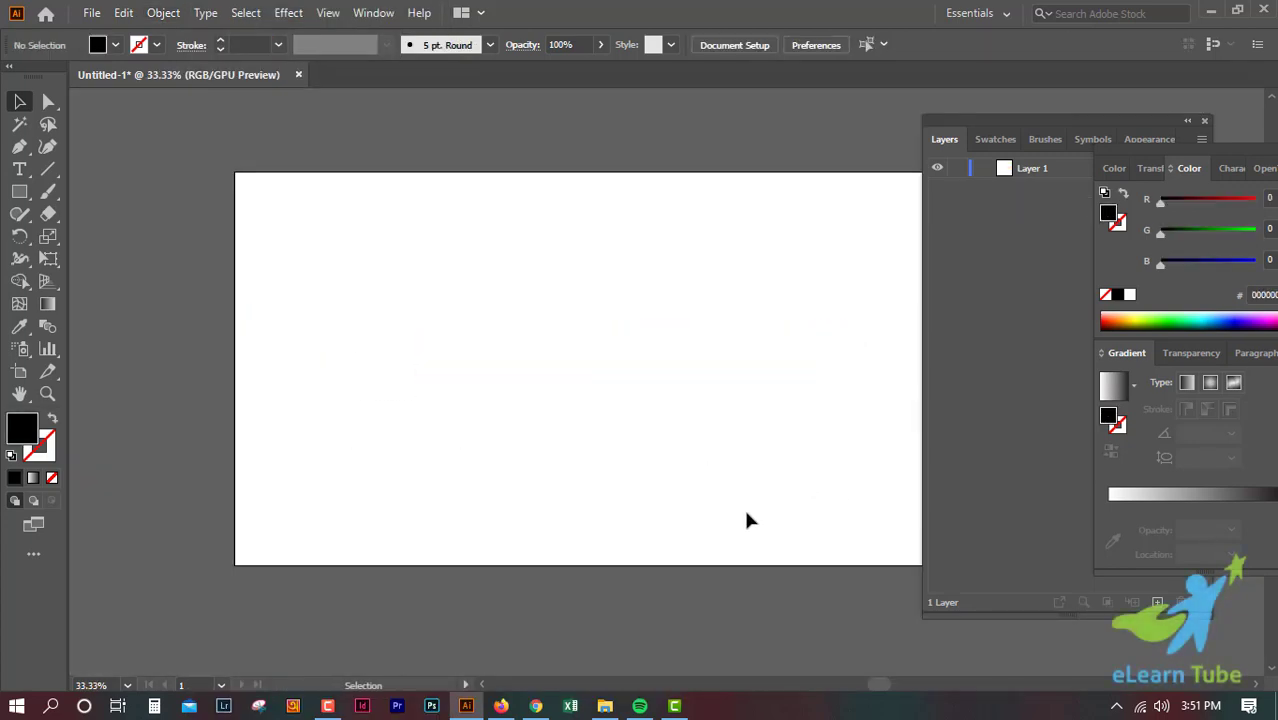